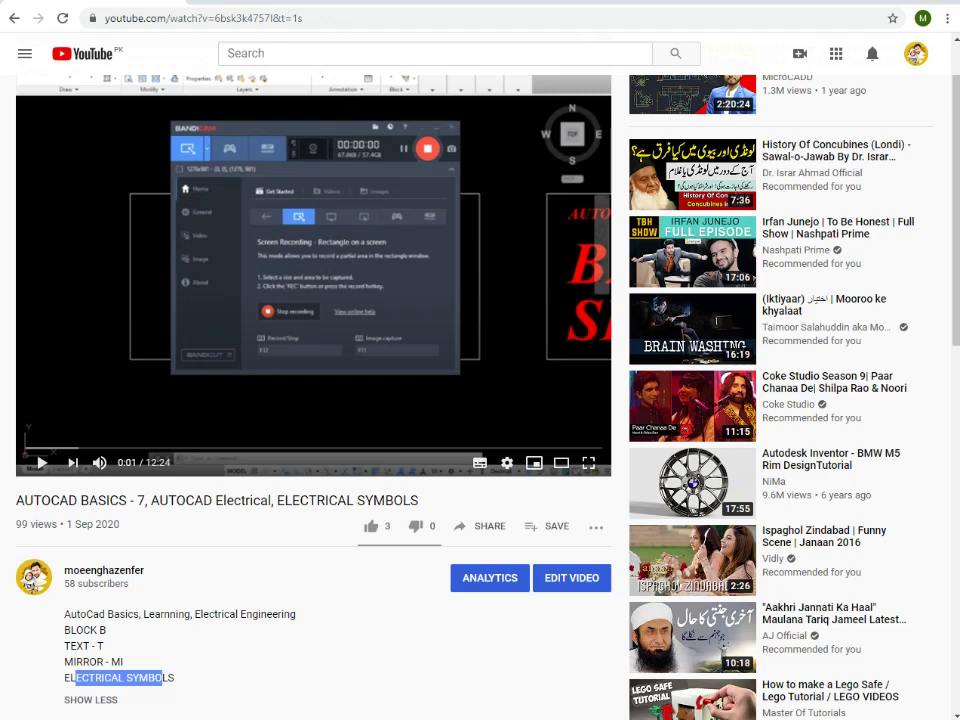
Open the channel's AUTOCAD BASICS - 8 video on electrical symbols and look over its description
click(103, 570)
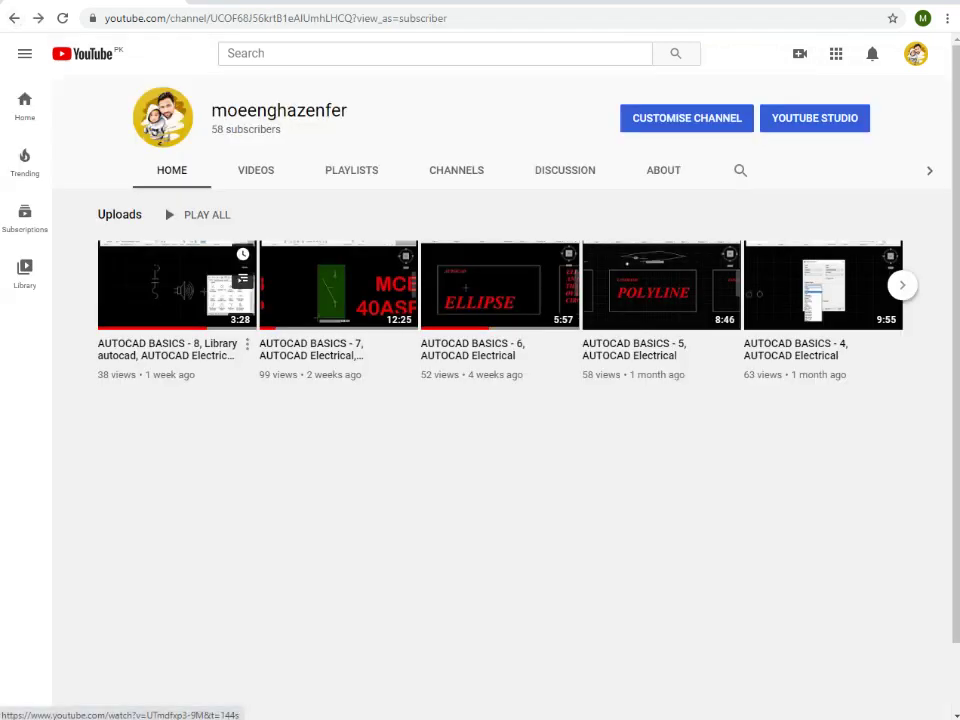
click(177, 285)
scroll(320, 266, down, 1)
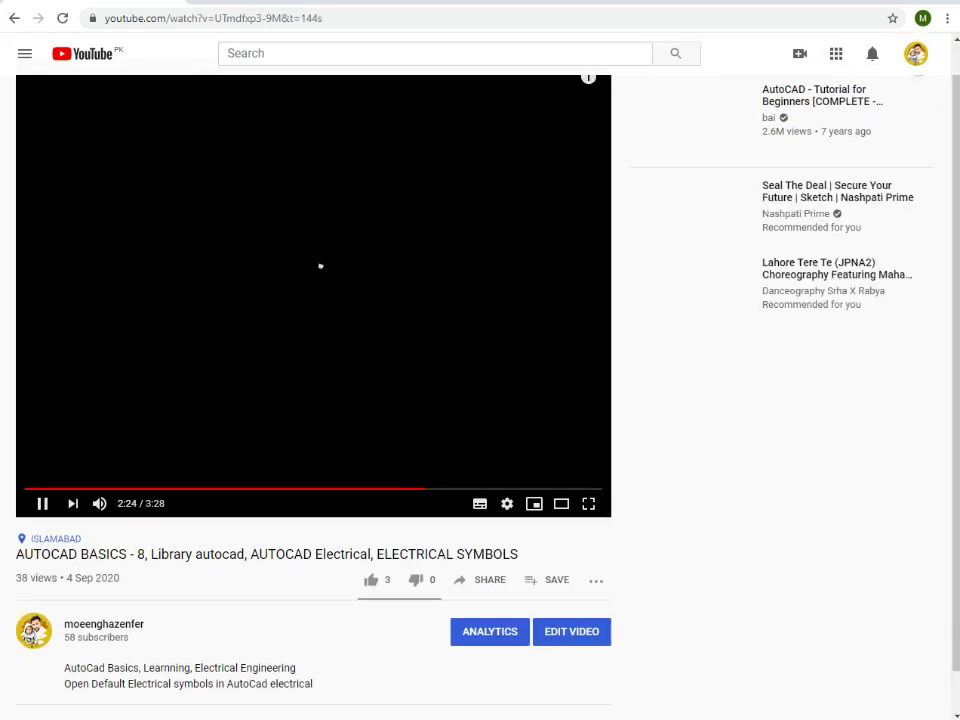
scroll(320, 266, down, 1)
scroll(320, 266, down, 1)
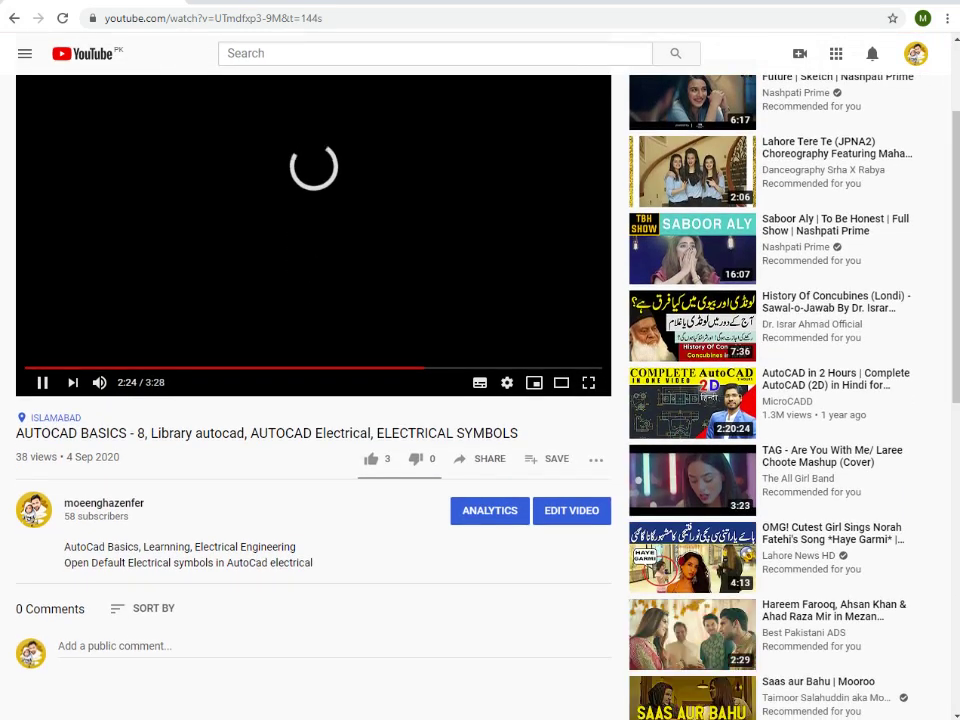
scroll(320, 266, up, 1)
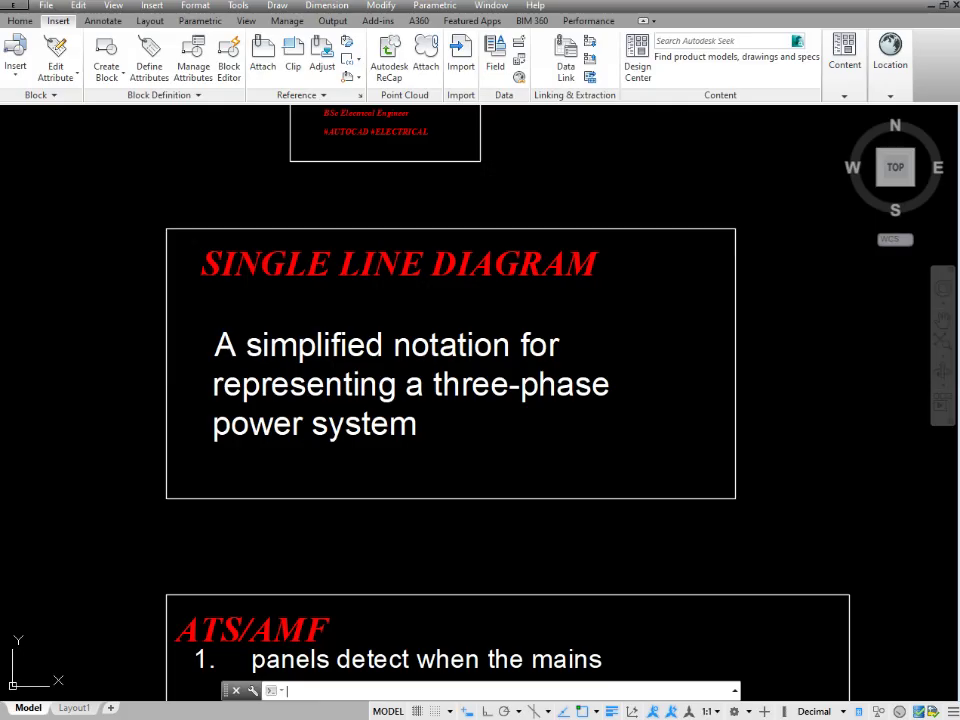
Switch to AutoCAD and read the SINGLE LINE DIAGRAM definition note in the drawing
scroll(412, 300, down, 2)
scroll(375, 283, up, 4)
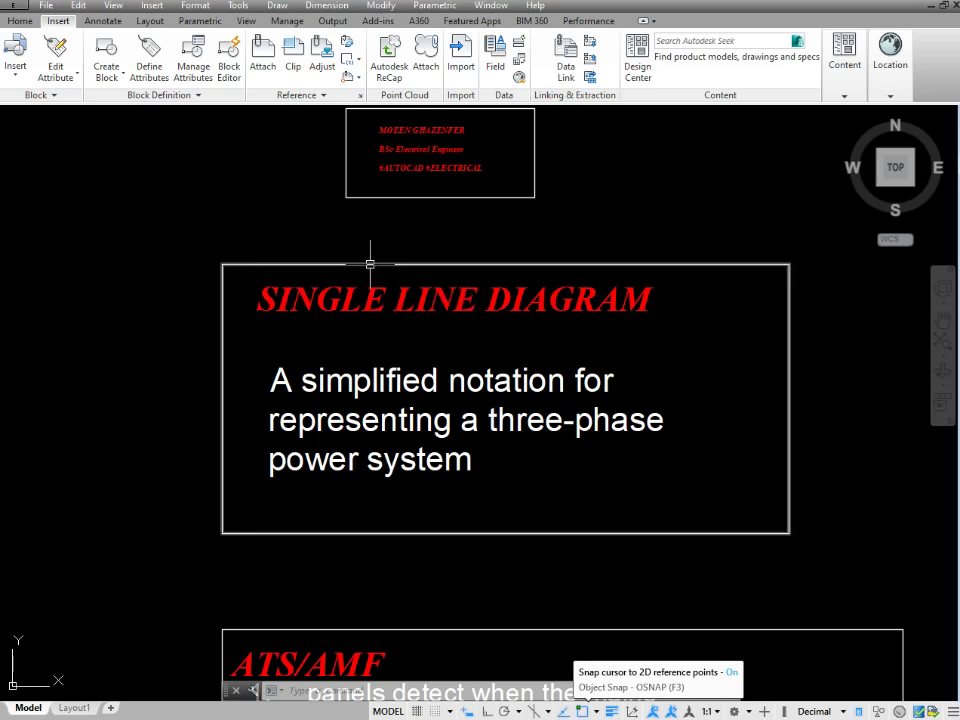
scroll(370, 264, down, 10)
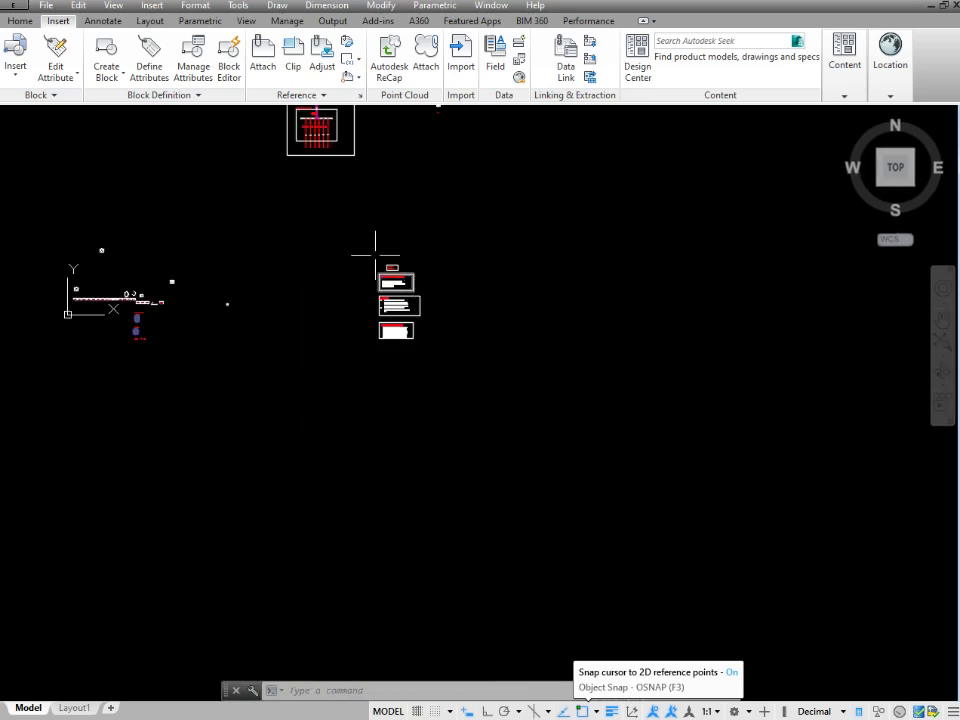
scroll(330, 220, up, 2)
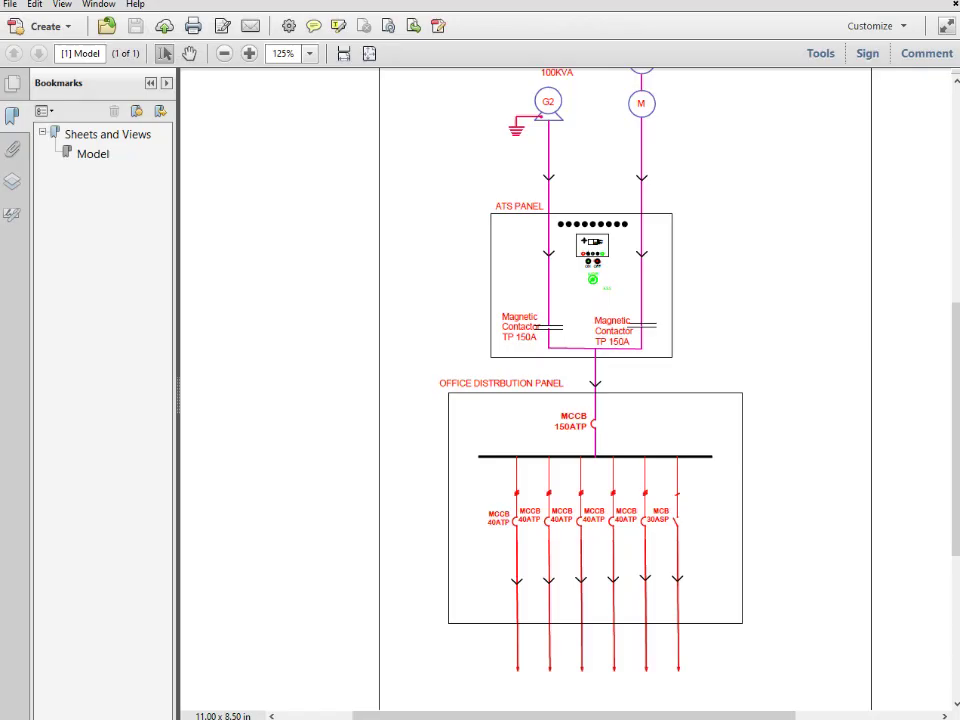
Examine the utility supply, 100KVA generator and ATS panel in the single line diagram PDF, highlighting the office distribution panel label
scroll(625, 390, up, 3)
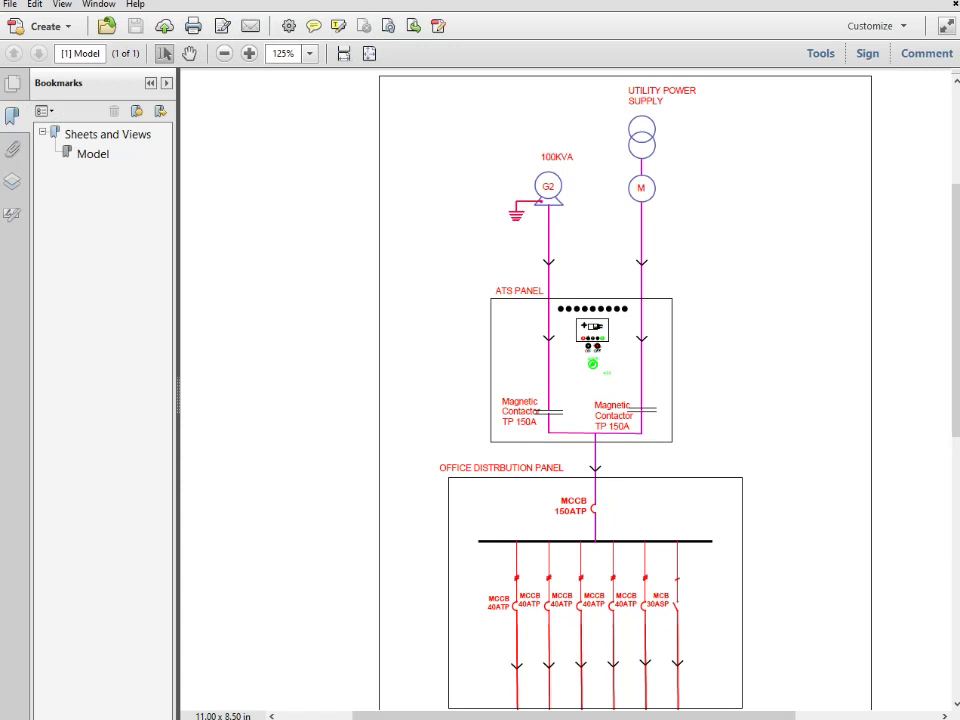
scroll(625, 390, up, 1)
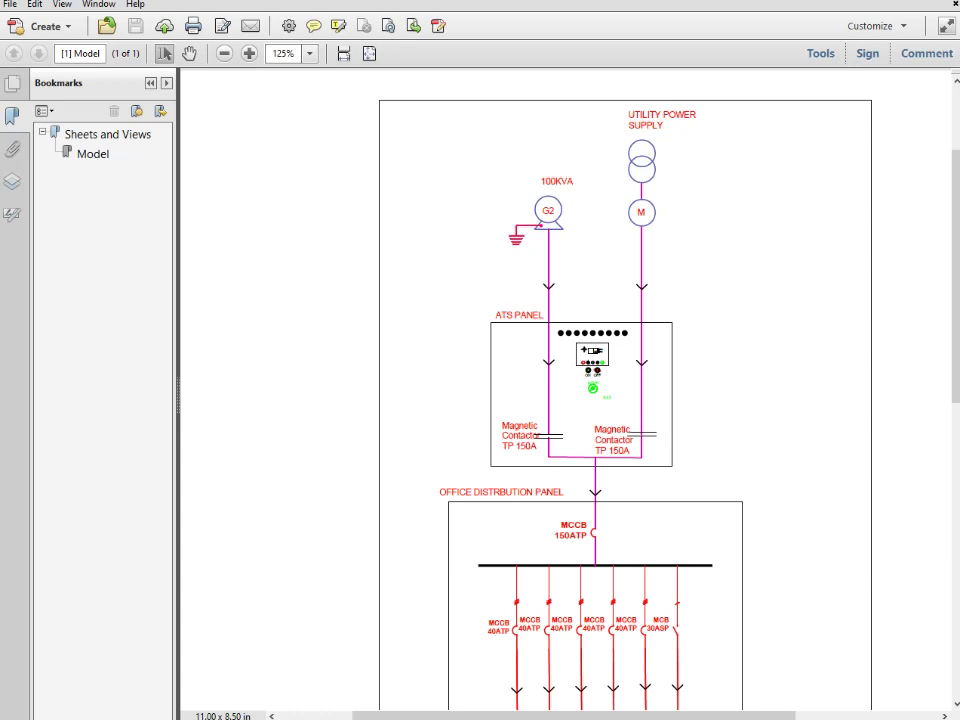
scroll(625, 400, down, 1)
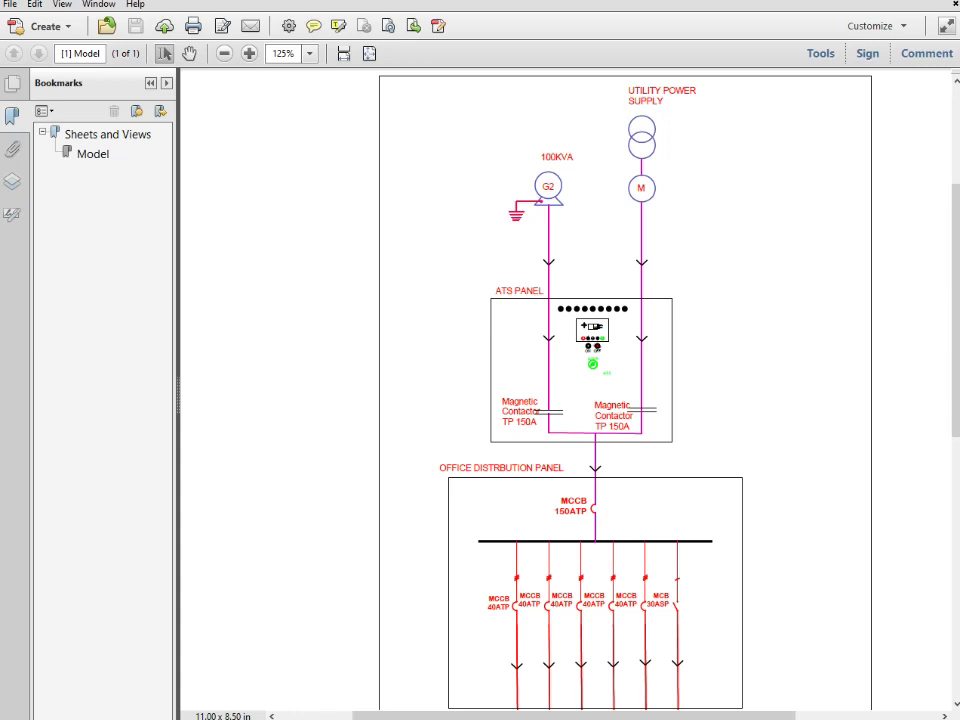
drag(440, 467, 563, 467)
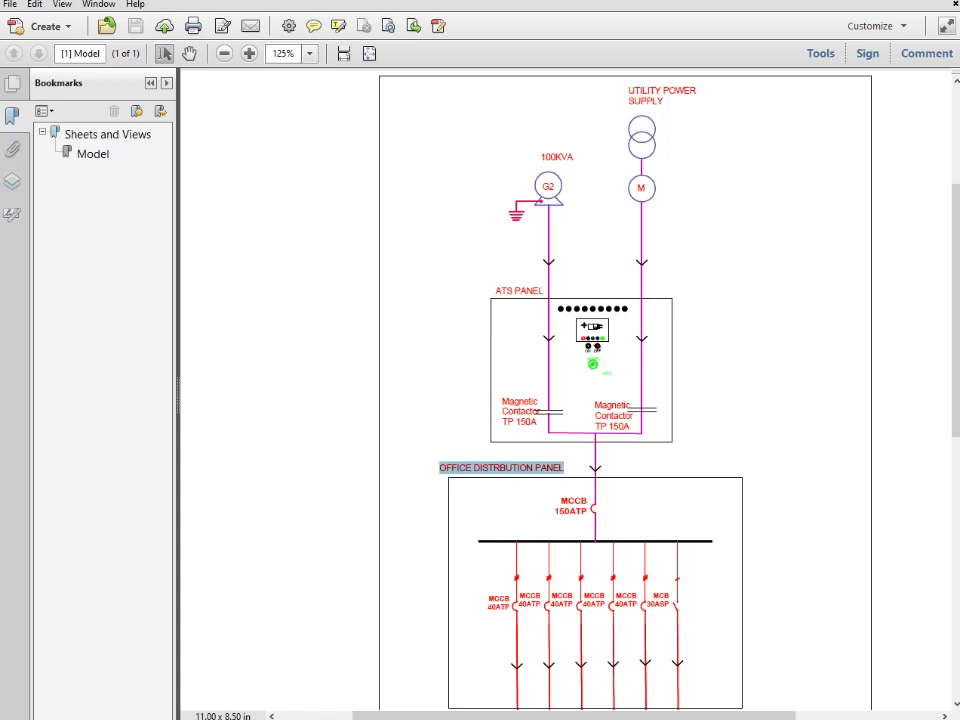
key(Escape)
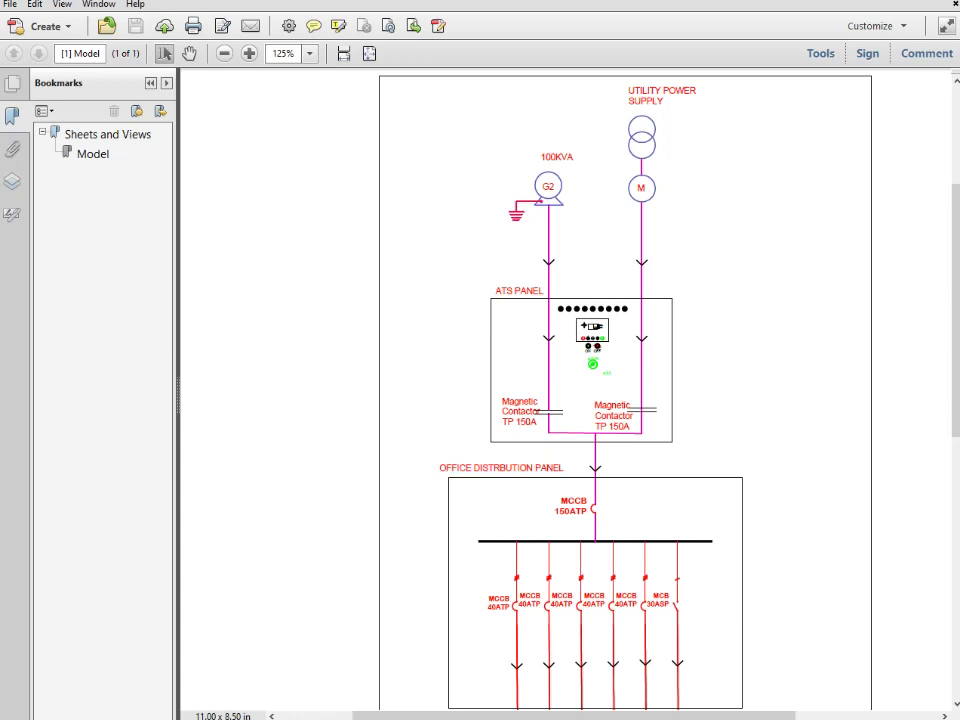
scroll(625, 390, up, 1)
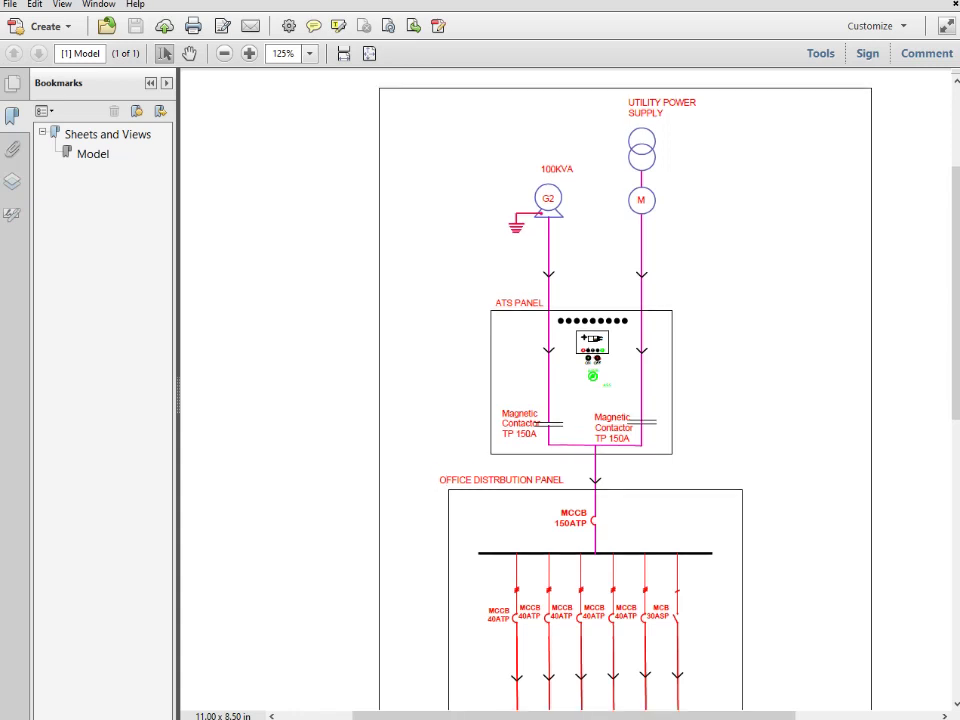
scroll(625, 390, up, 2)
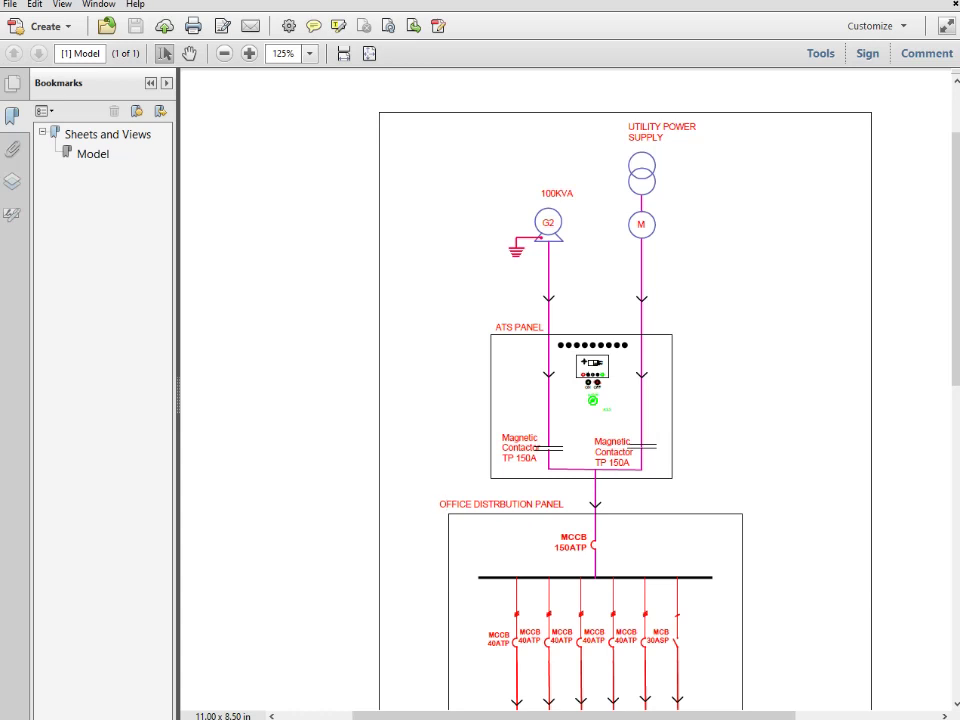
scroll(620, 400, down, 2)
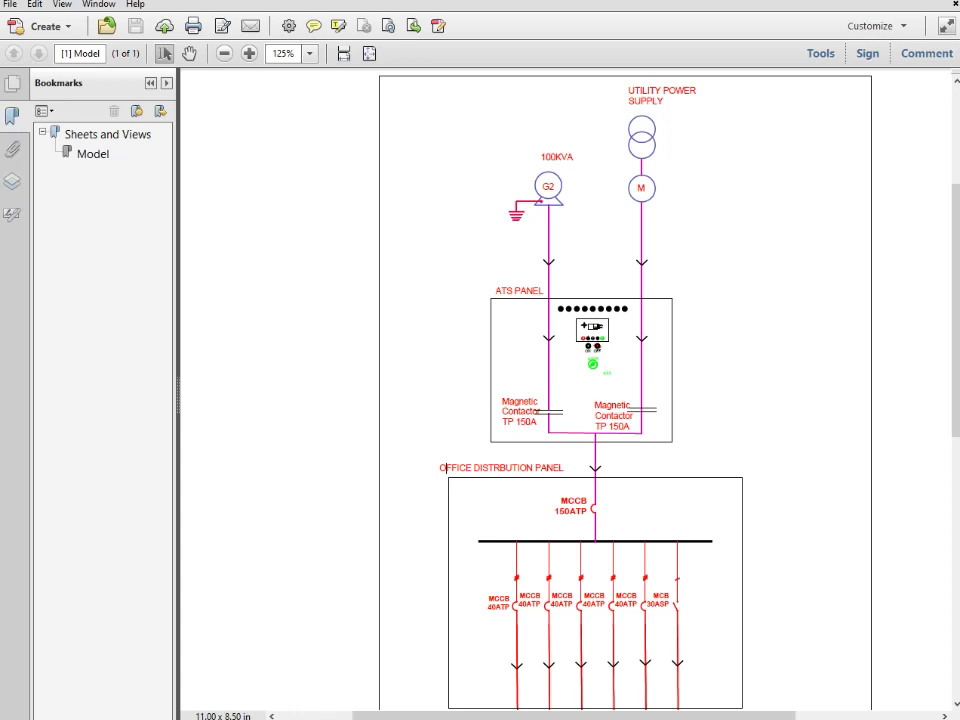
scroll(440, 456, down, 1)
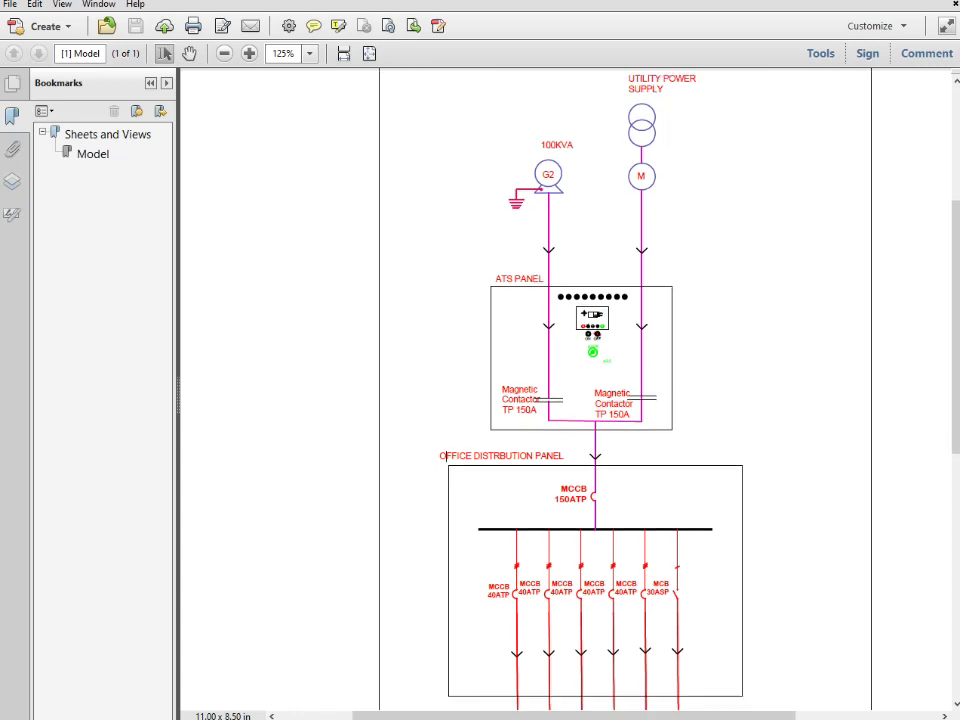
Examine the feed from the ATS panel's magnetic contactors to the office distribution panel's breakers and outgoing circuits
scroll(441, 432, down, 2)
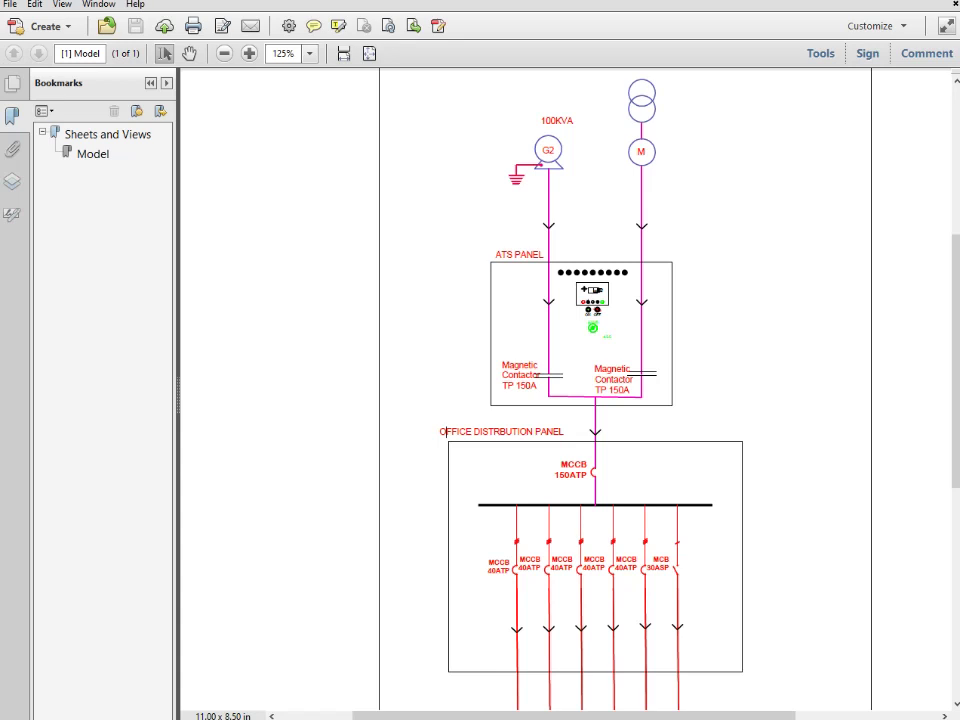
scroll(440, 419, down, 1)
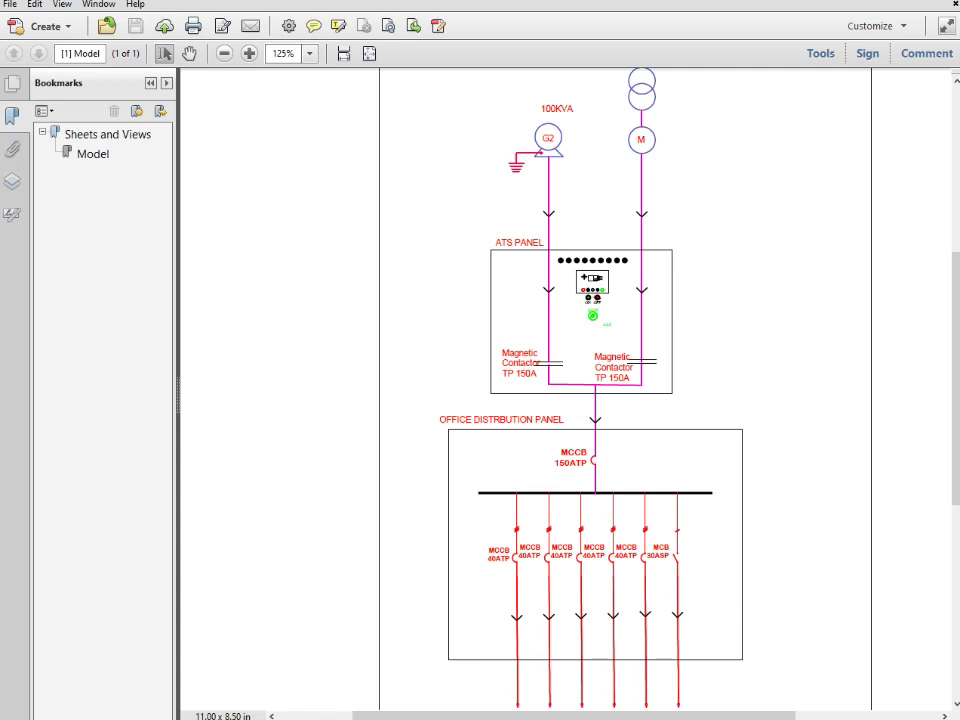
scroll(620, 390, up, 1)
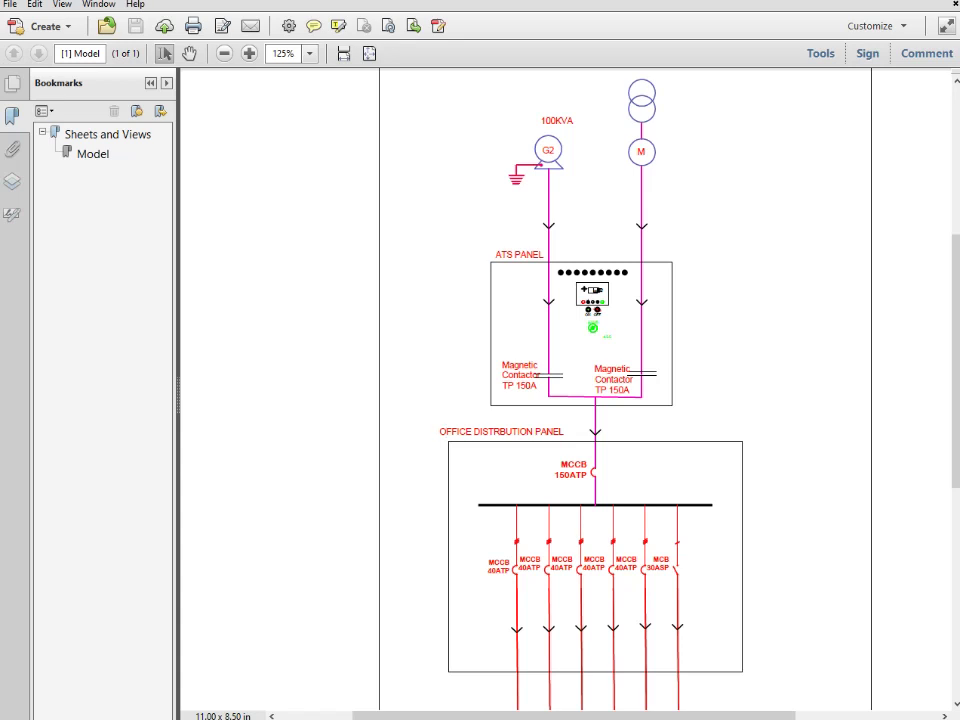
scroll(625, 390, up, 1)
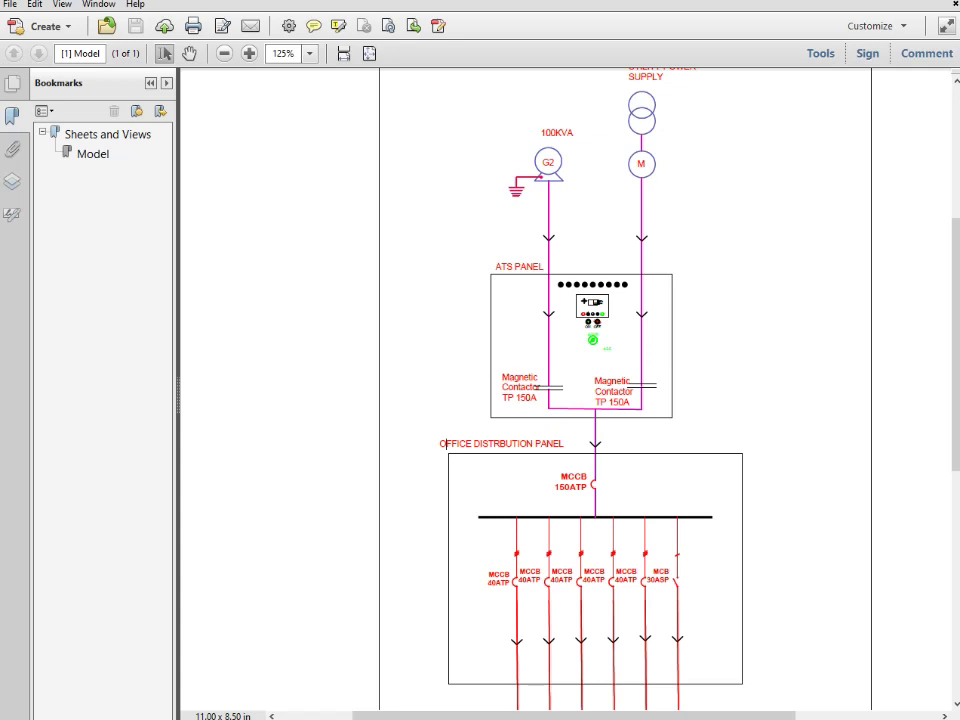
scroll(625, 390, down, 3)
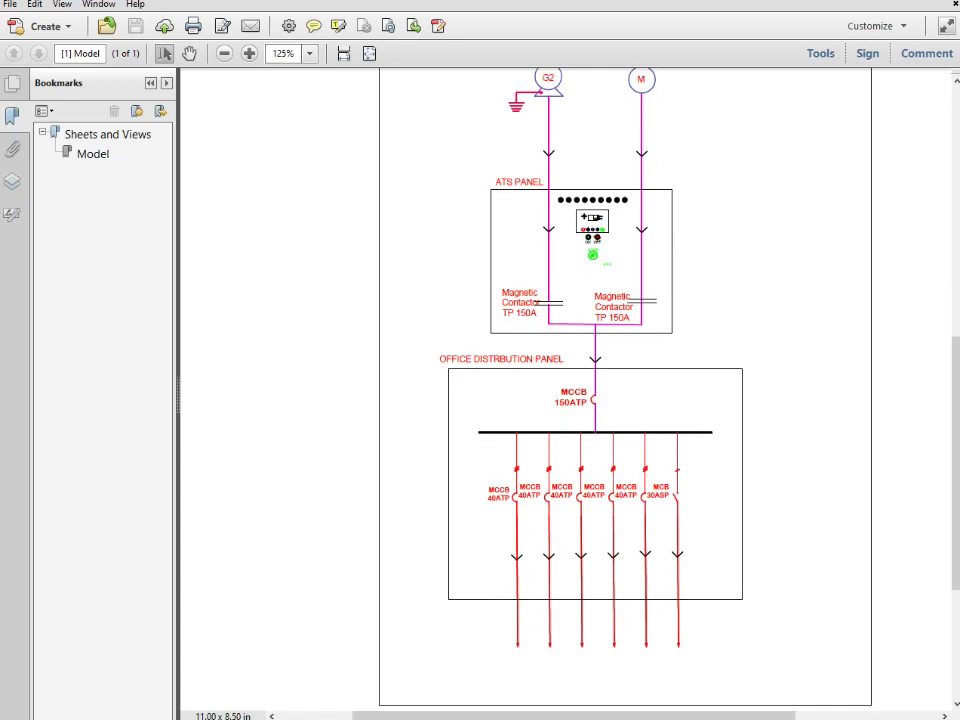
scroll(625, 390, down, 1)
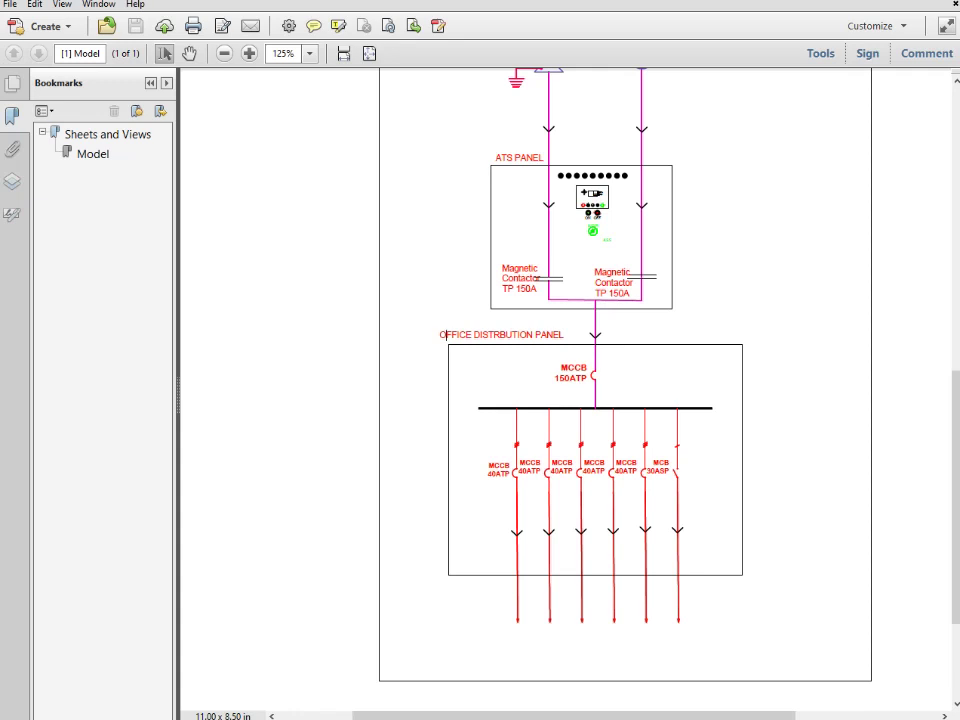
scroll(625, 390, down, 1)
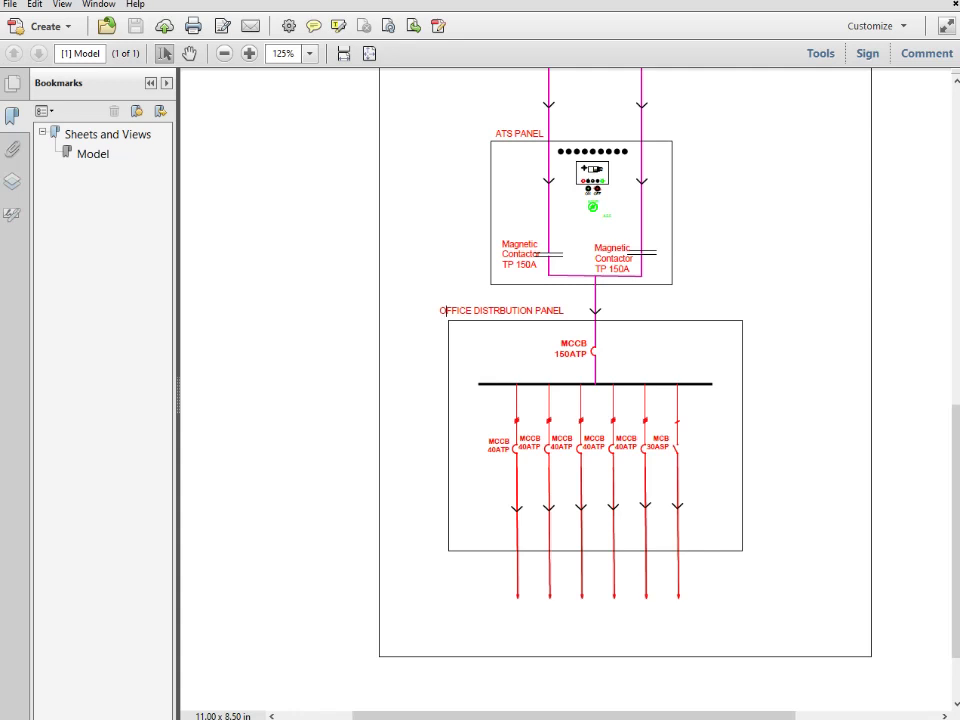
scroll(625, 380, up, 1)
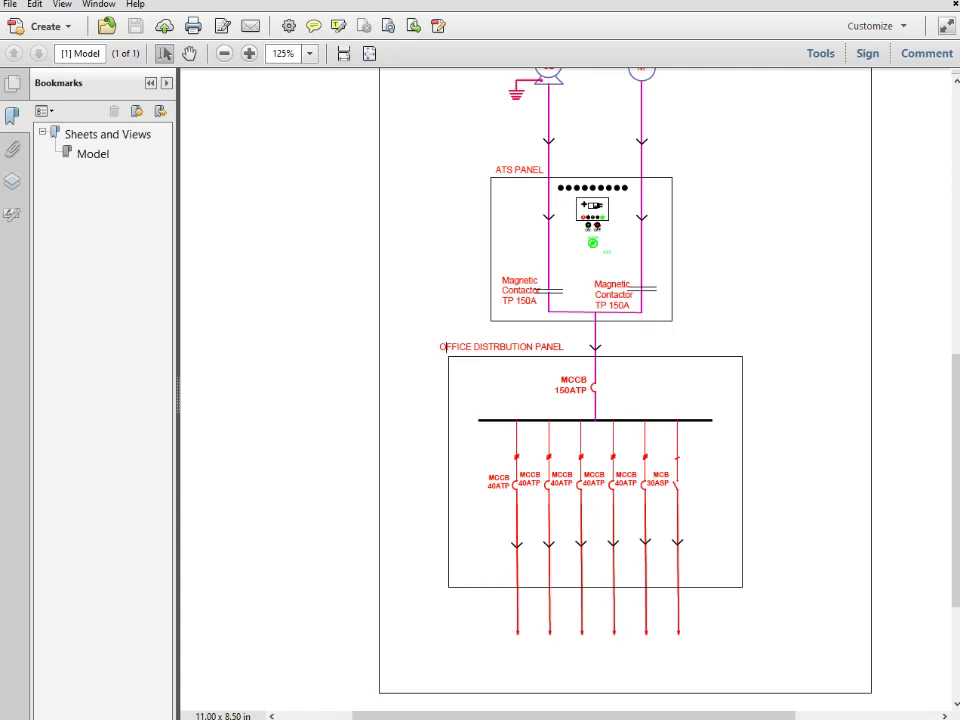
Switch back to the AutoCAD drawing and read the ATS/AMF and Distribution Panel/Board notes
key(alt+Tab)
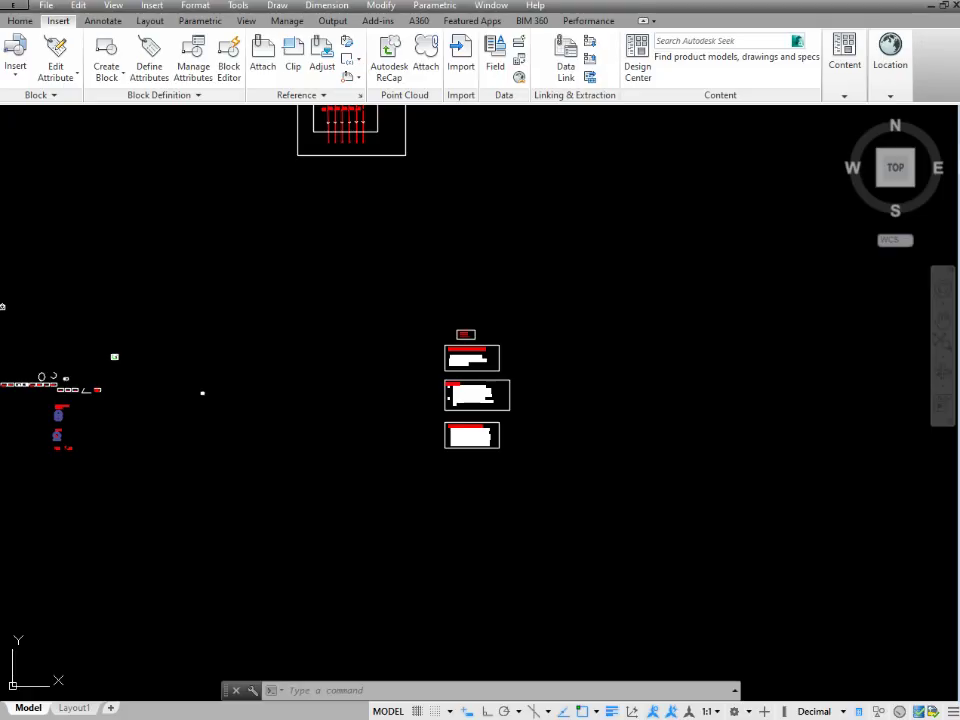
scroll(684, 477, down, 5)
scroll(611, 458, up, 7)
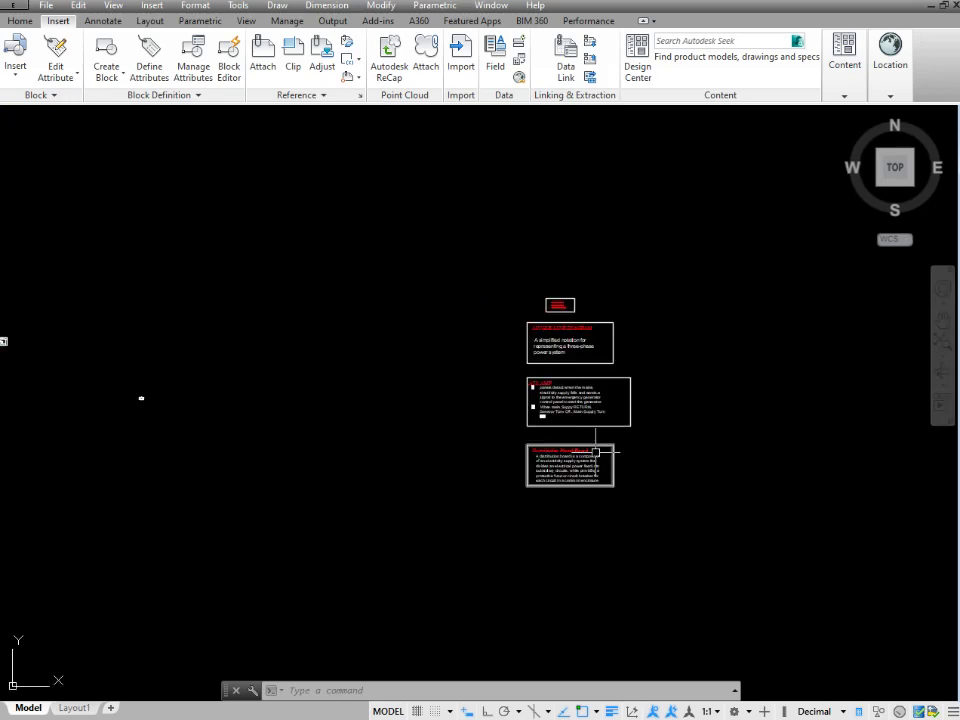
scroll(557, 445, up, 3)
scroll(545, 403, up, 4)
scroll(634, 373, down, 5)
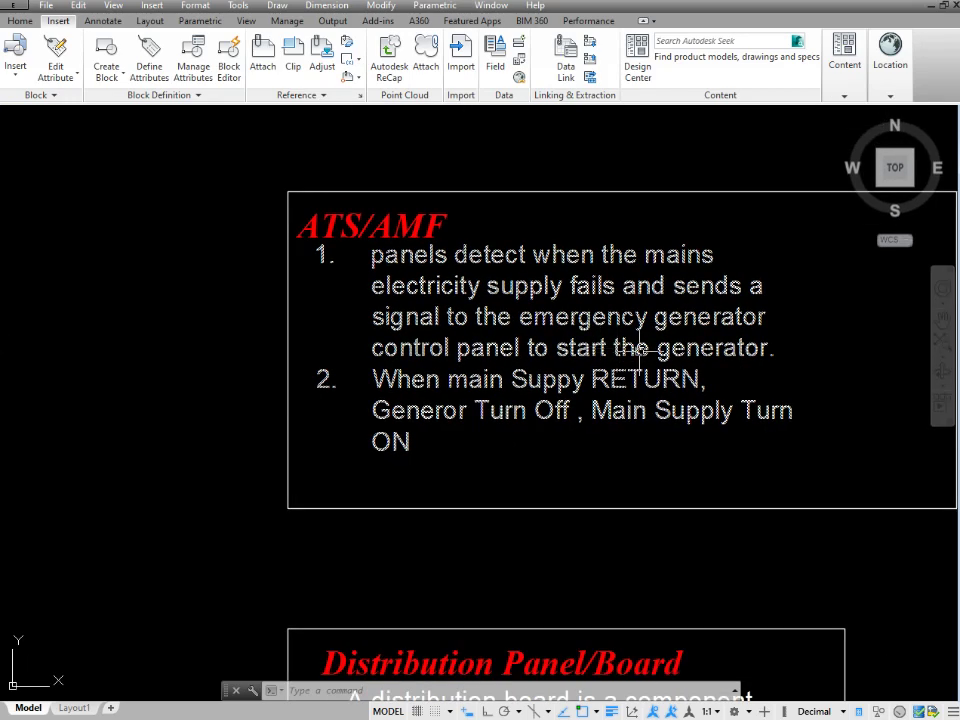
scroll(500, 322, up, 2)
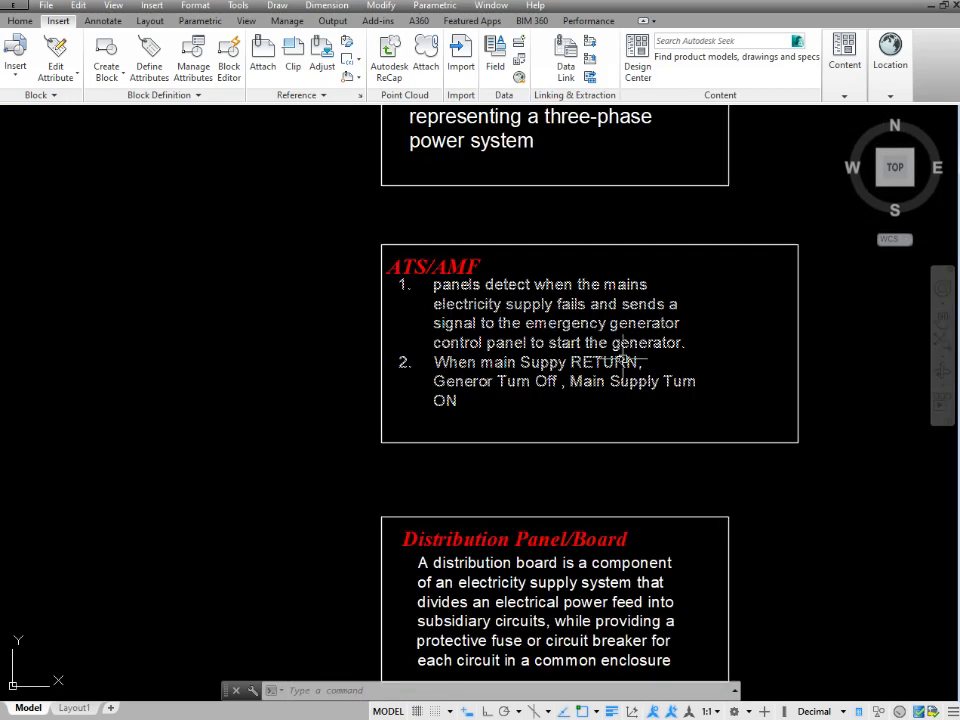
scroll(414, 262, up, 2)
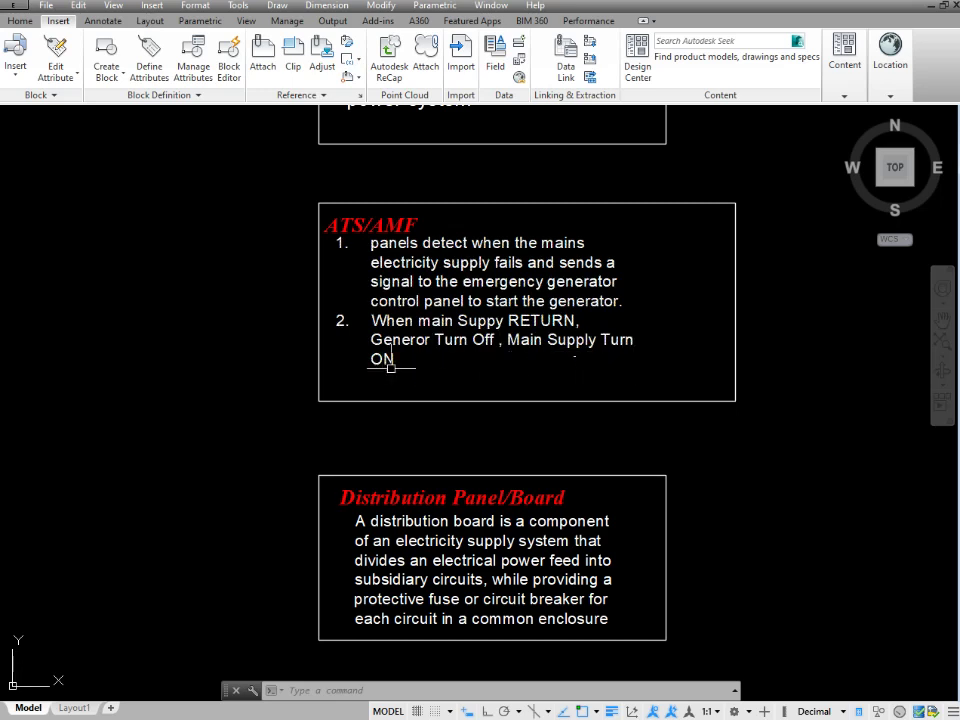
scroll(475, 337, down, 4)
scroll(500, 440, up, 3)
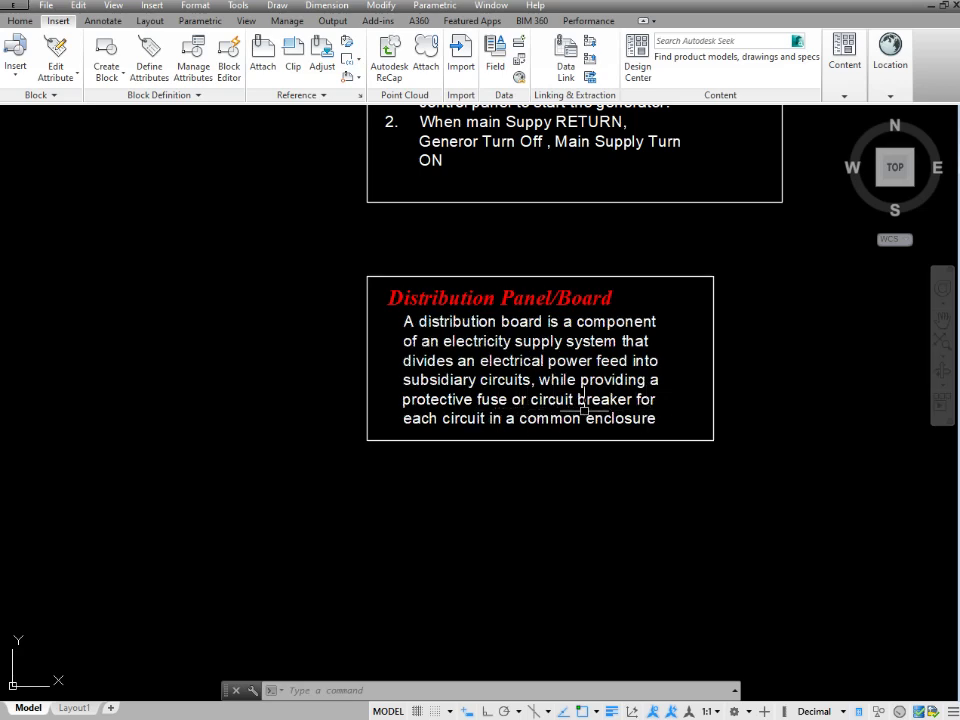
scroll(472, 411, up, 2)
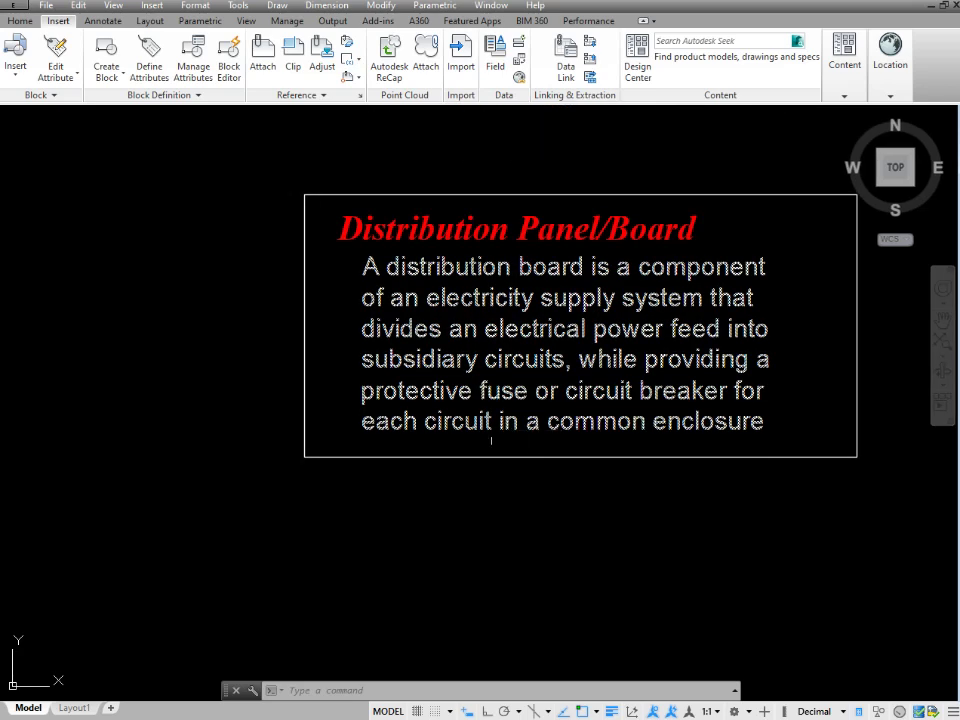
Review the three definition notes again and bring the single line diagram and its separate symbols into view
scroll(440, 437, down, 5)
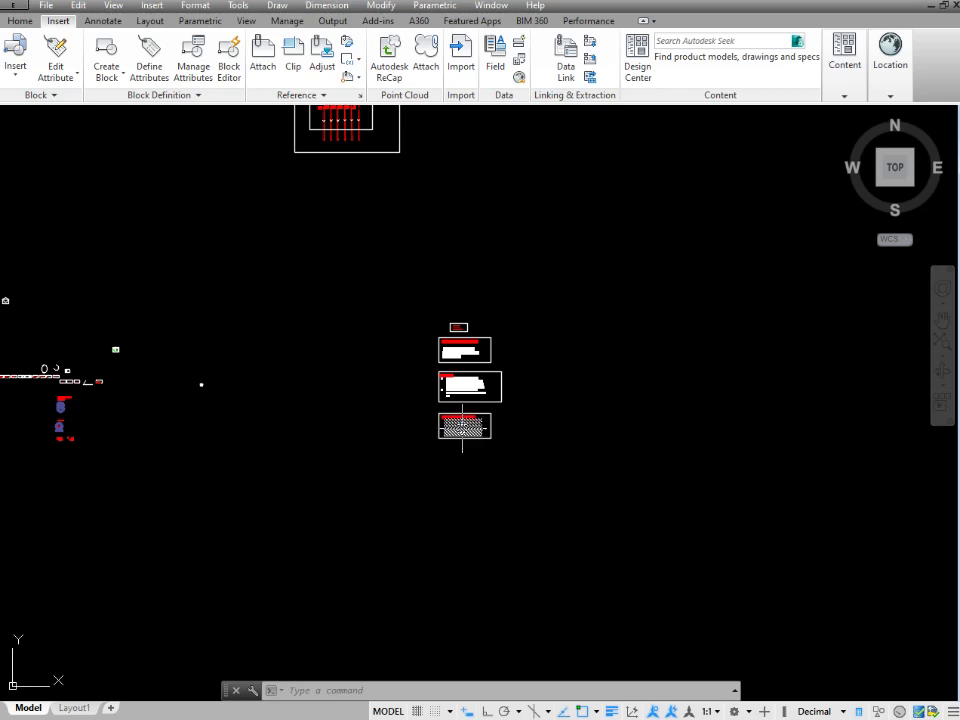
scroll(464, 422, up, 6)
scroll(440, 430, down, 2)
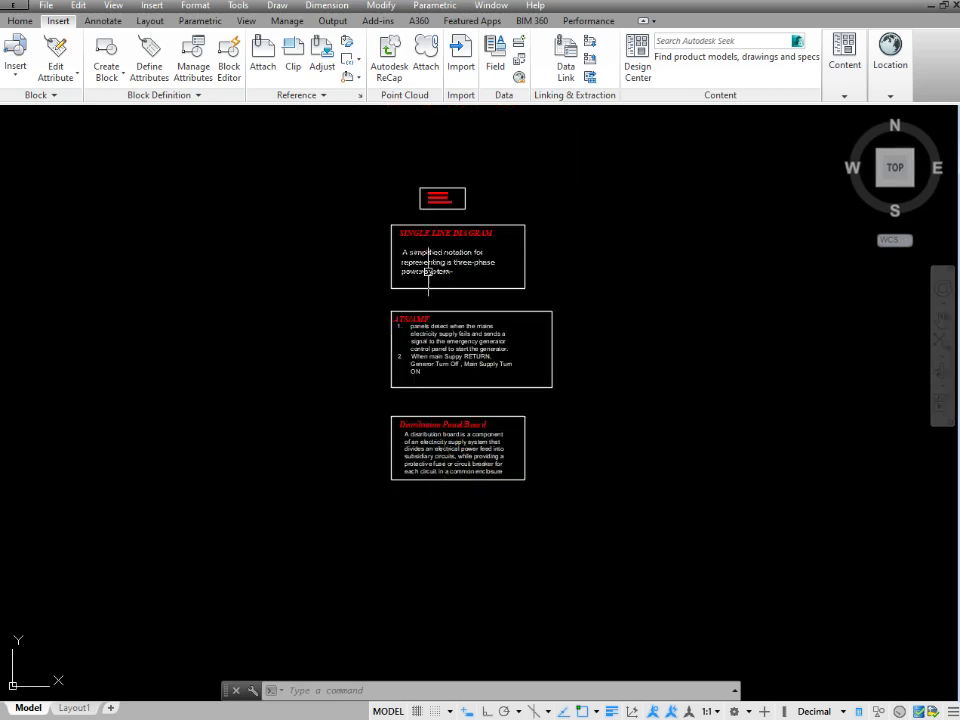
scroll(428, 255, up, 2)
scroll(391, 413, up, 2)
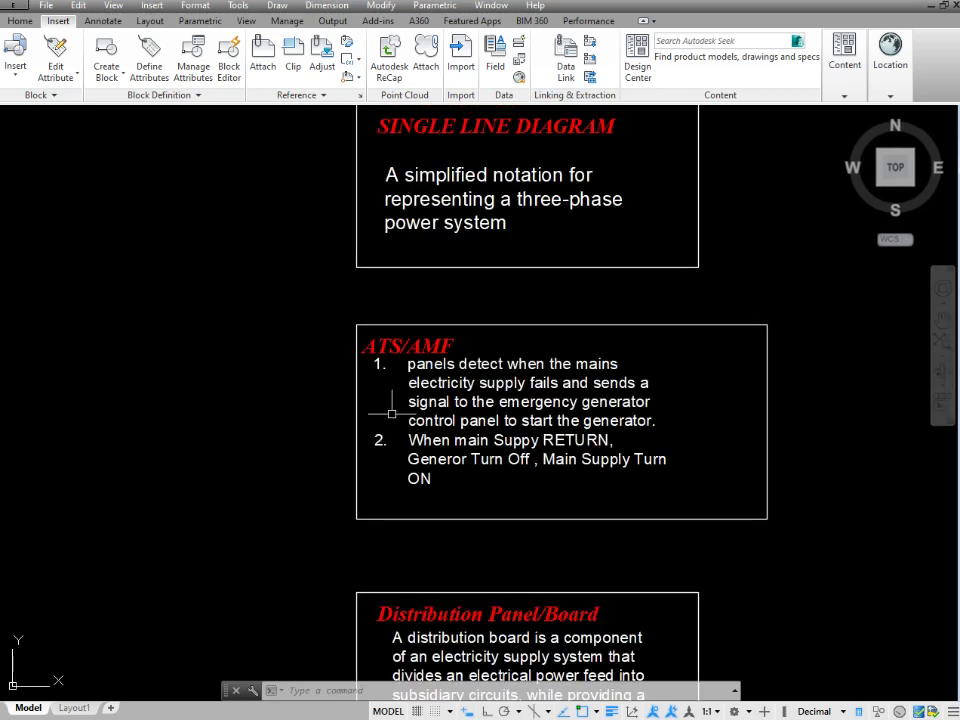
scroll(400, 410, down, 4)
scroll(461, 450, up, 3)
scroll(457, 452, down, 7)
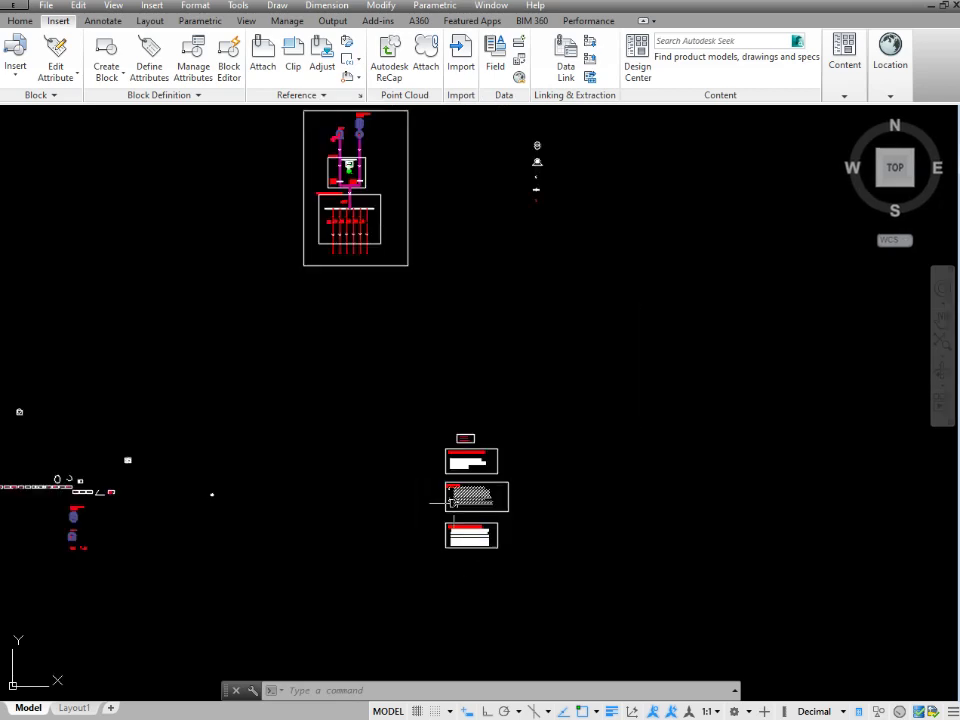
Compare the single line diagram in the AutoCAD drawing with its PDF version, from the sources down to the outgoing circuits
scroll(452, 500, down, 2)
scroll(420, 310, up, 6)
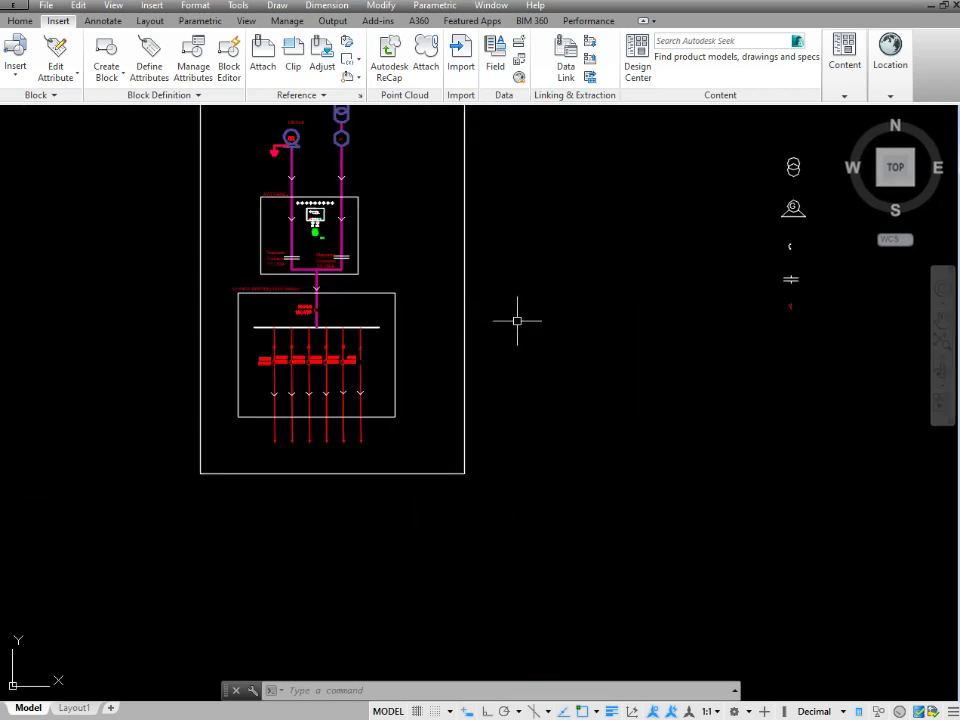
scroll(485, 320, up, 3)
scroll(410, 385, down, 5)
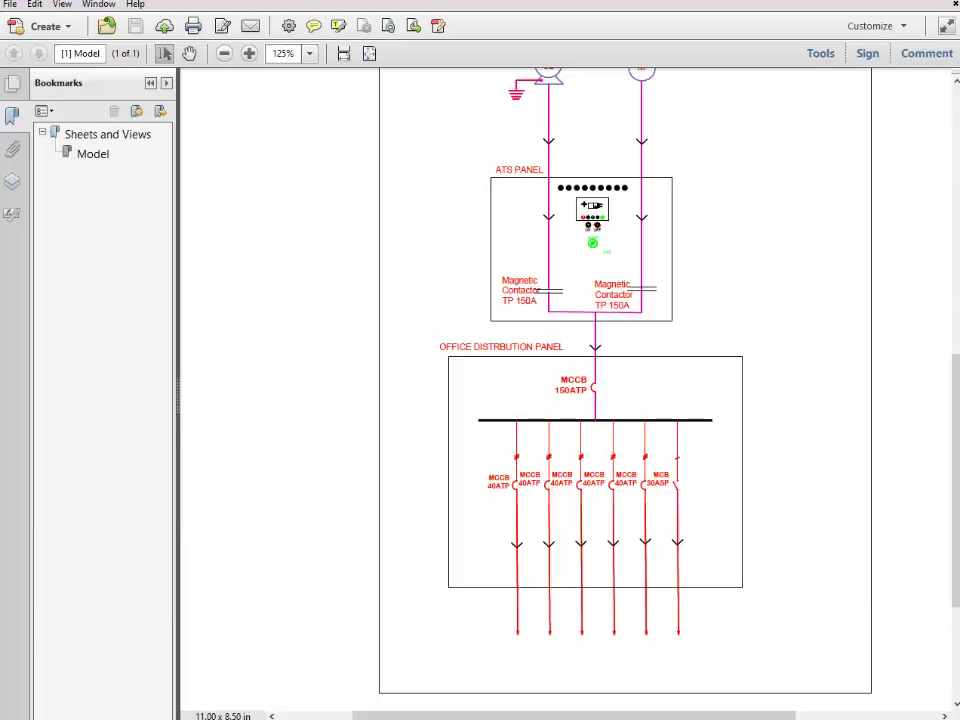
scroll(600, 400, down, 1)
scroll(600, 400, up, 2)
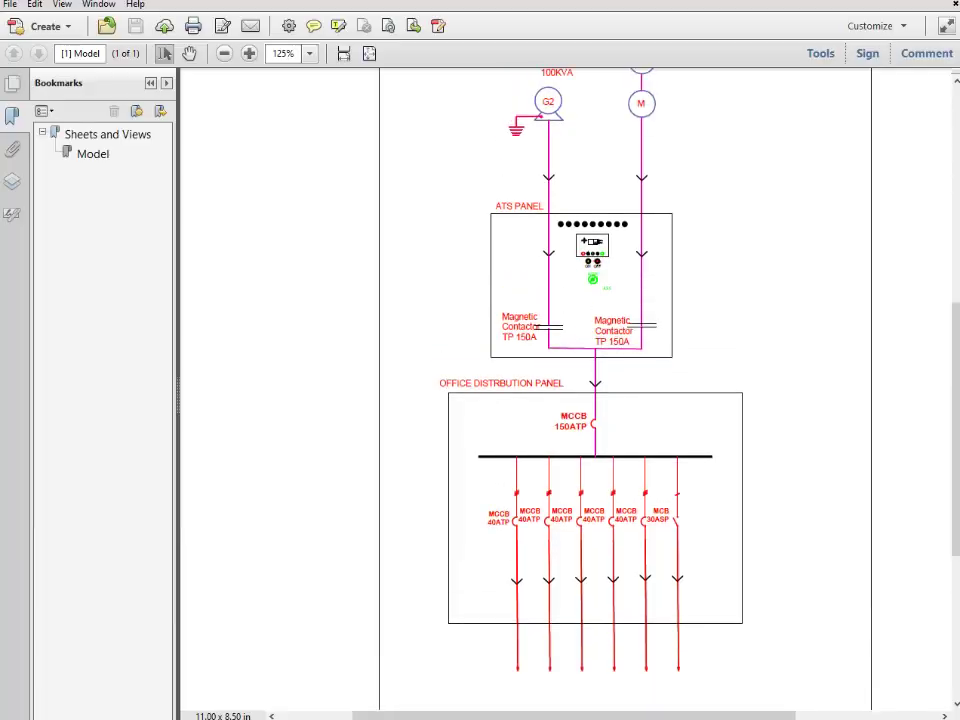
scroll(600, 400, up, 3)
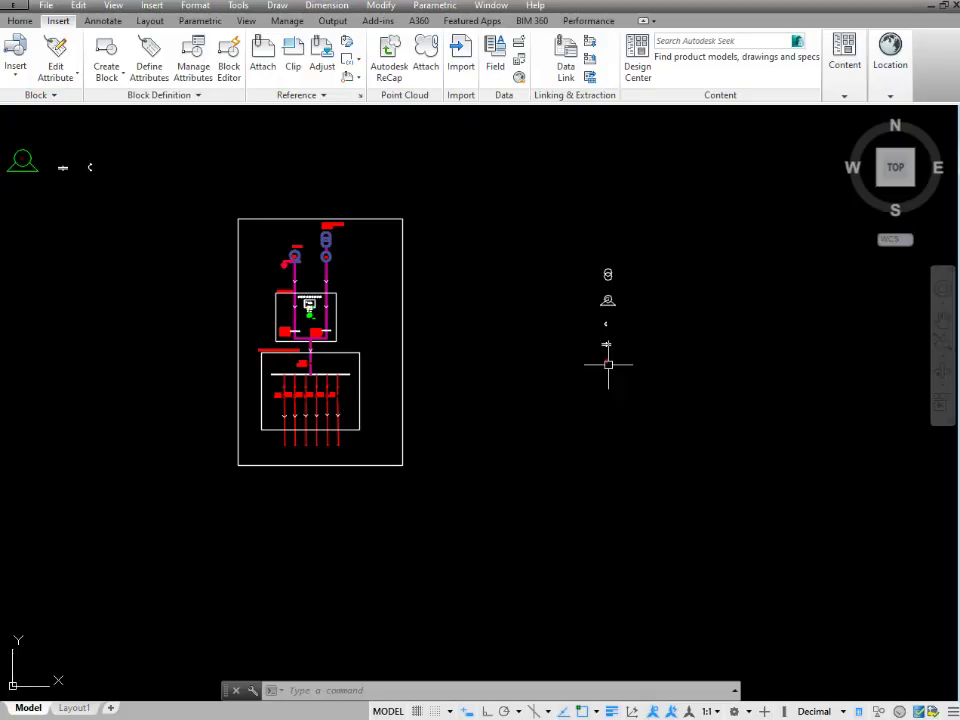
Move the TFO transformer block out of the symbol column to the empty drawing area on its right
scroll(610, 263, up, 8)
click(634, 222)
click(514, 332)
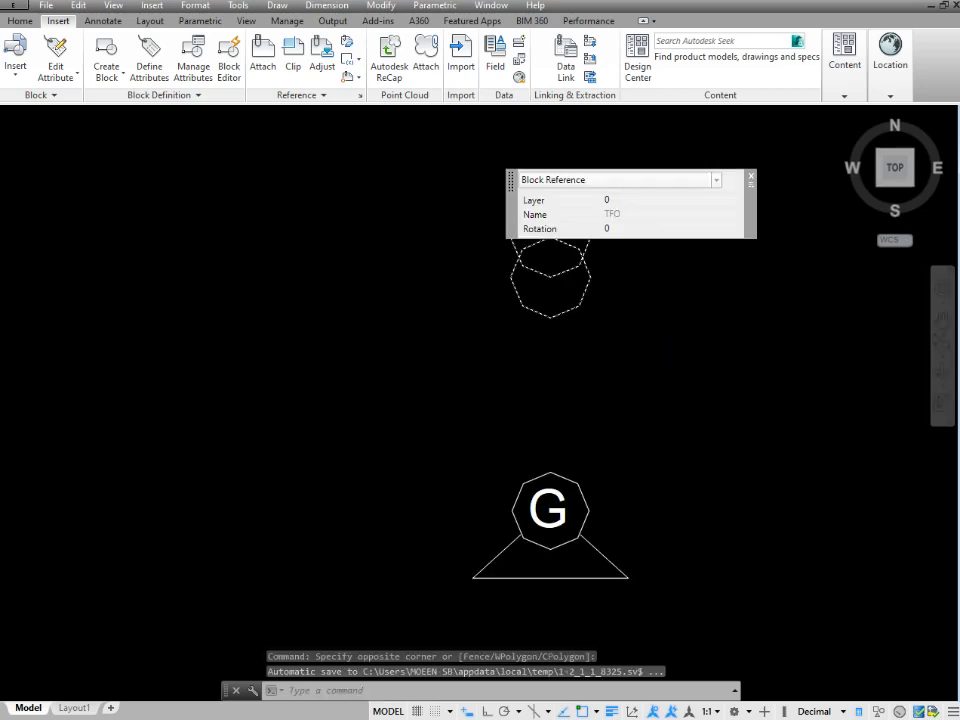
scroll(656, 390, down, 5)
text(m)
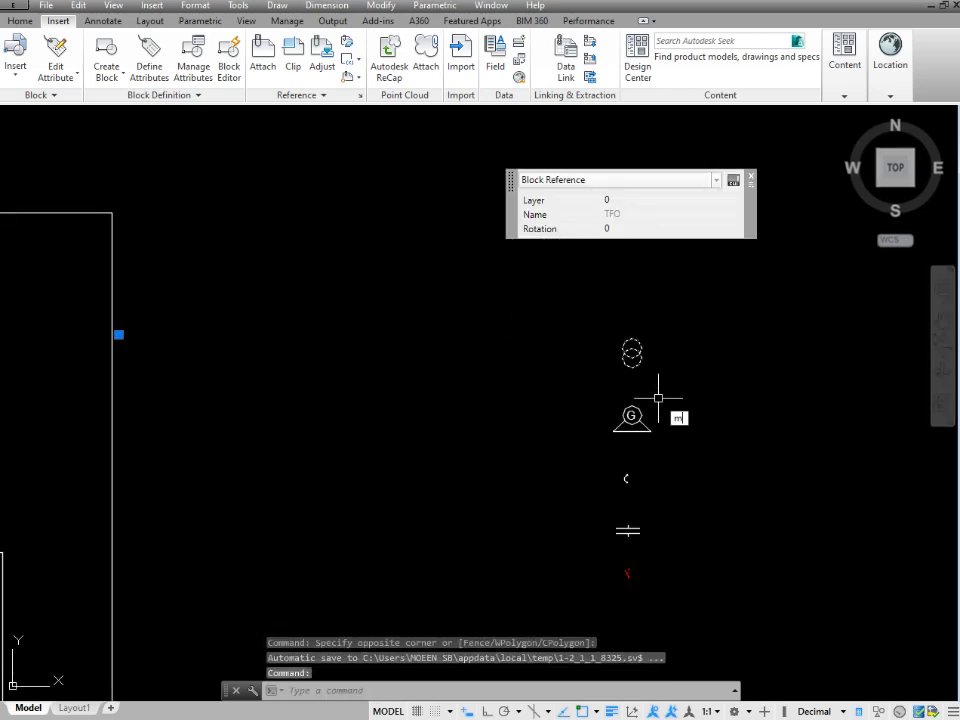
key(Return)
click(638, 355)
scroll(840, 372, up, 2)
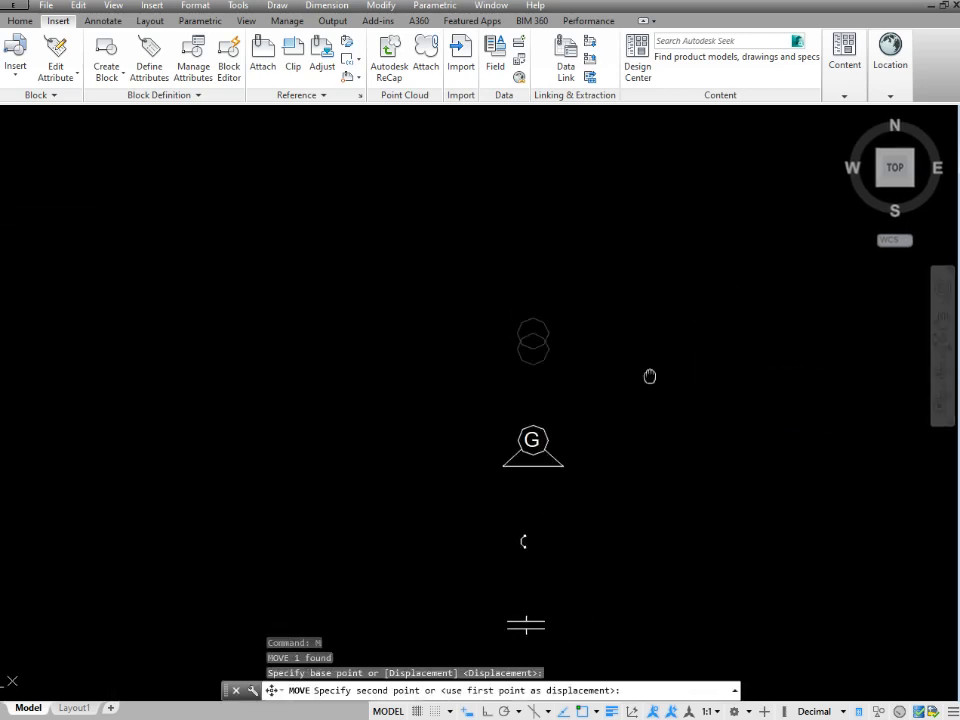
middle_drag(850, 375, 490, 360)
scroll(580, 364, down, 2)
click(603, 362)
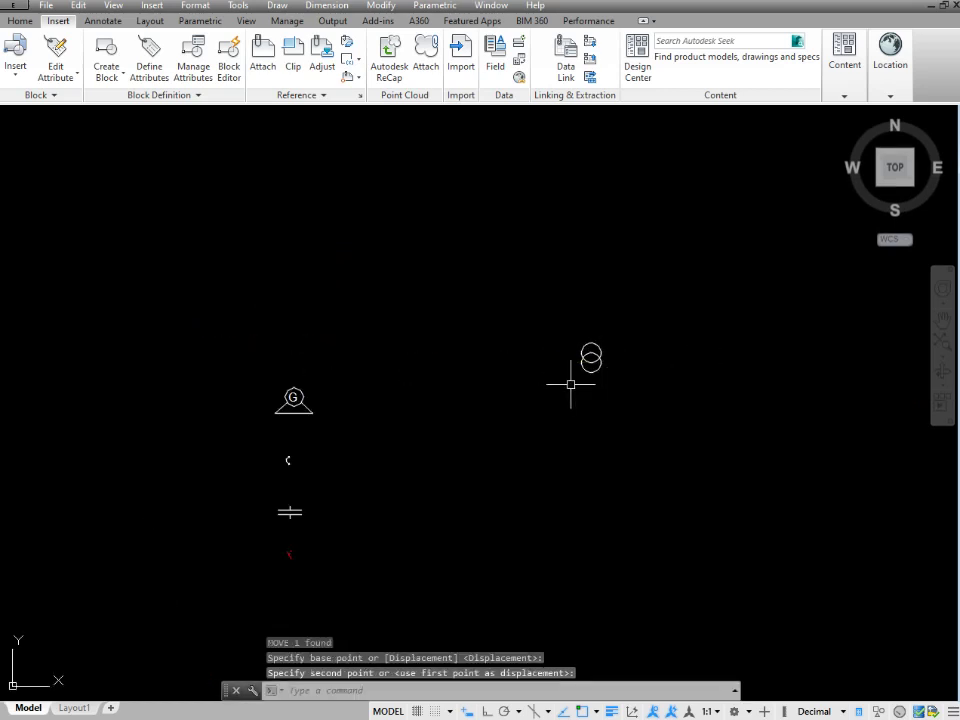
Move the circled M meter symbol from the single line diagram to just below the relocated transformer symbol
middle_drag(313, 480, 371, 420)
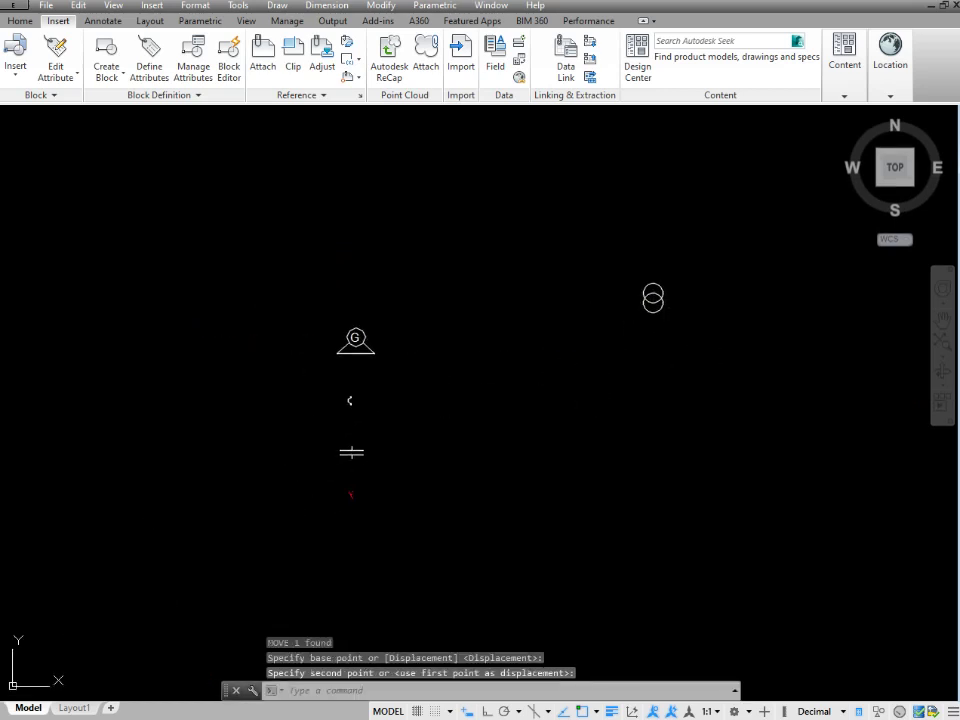
scroll(630, 407, down, 5)
scroll(365, 368, up, 8)
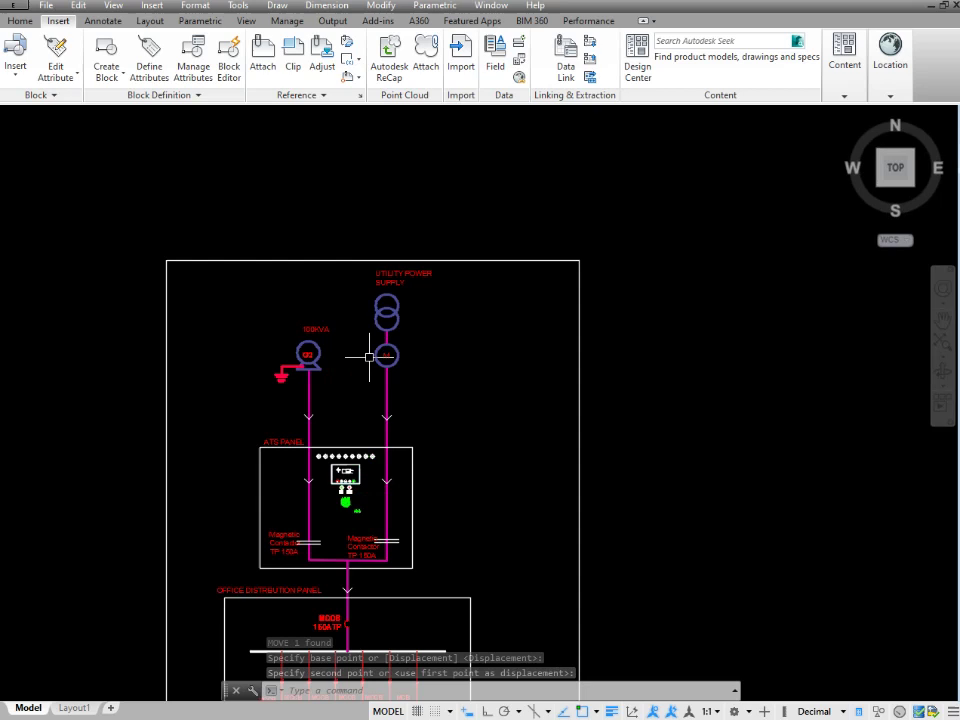
click(364, 306)
click(560, 430)
click(530, 378)
click(469, 337)
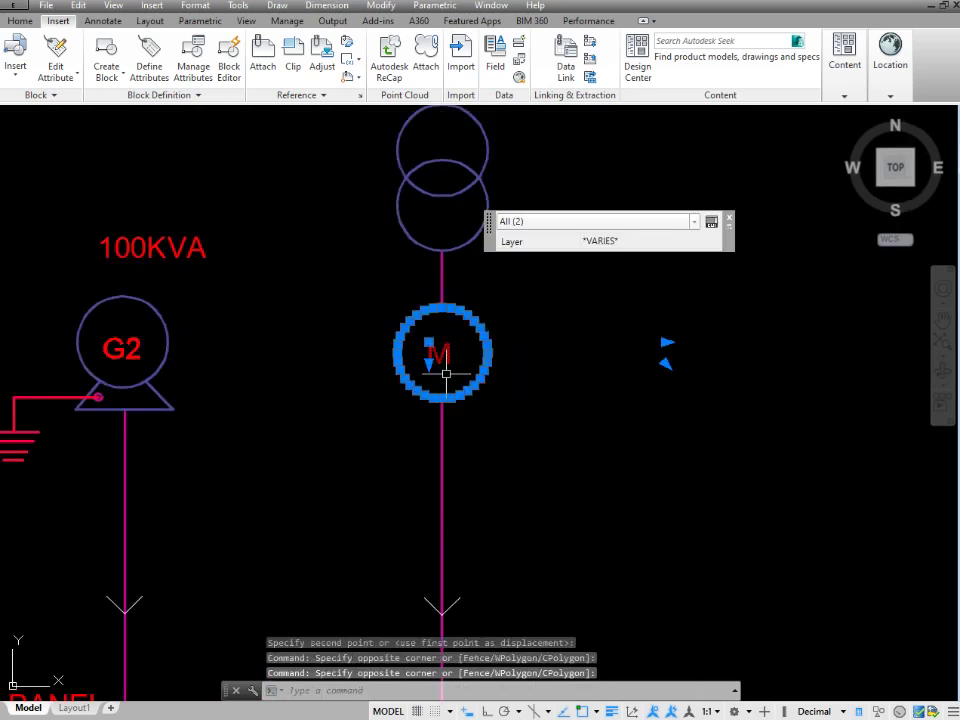
key(Return)
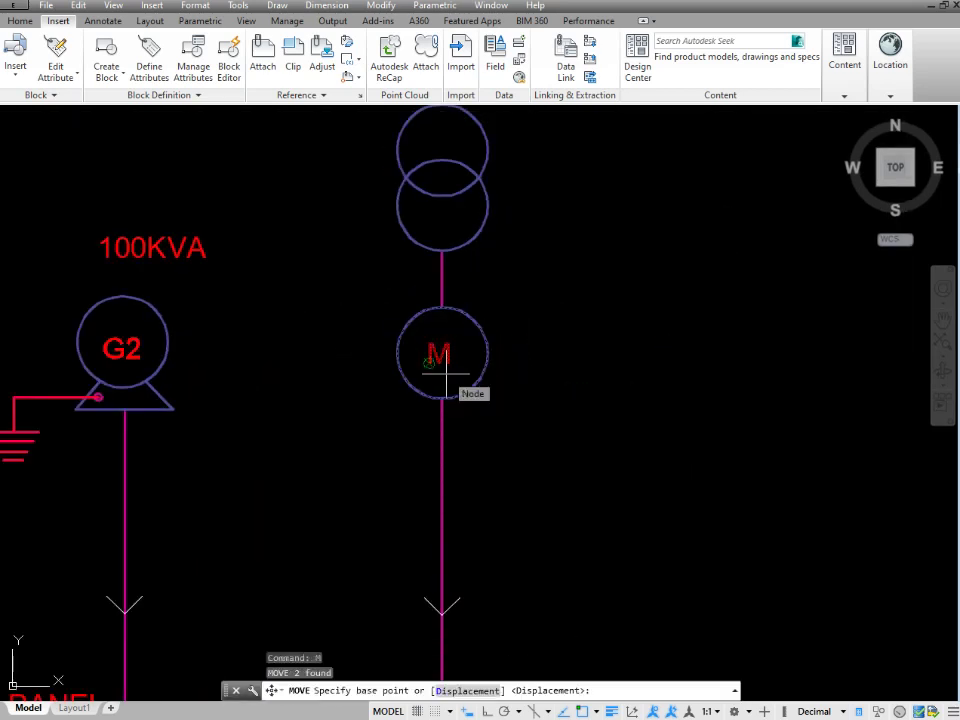
click(435, 377)
scroll(215, 482, down, 5)
scroll(215, 482, down, 2)
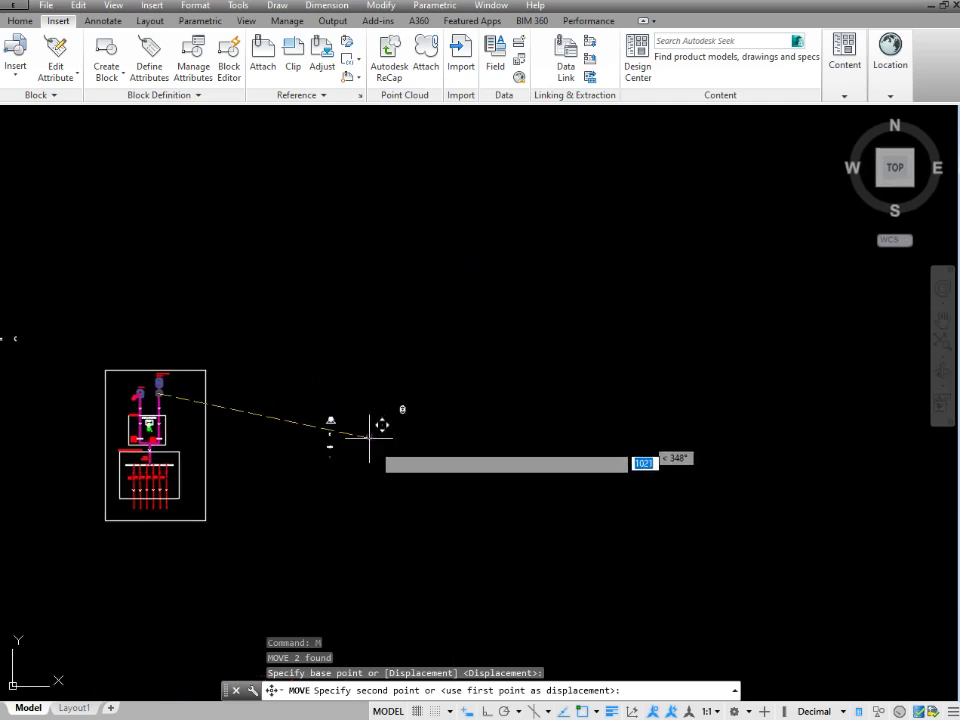
scroll(392, 420, up, 10)
middle_drag(390, 362, 465, 300)
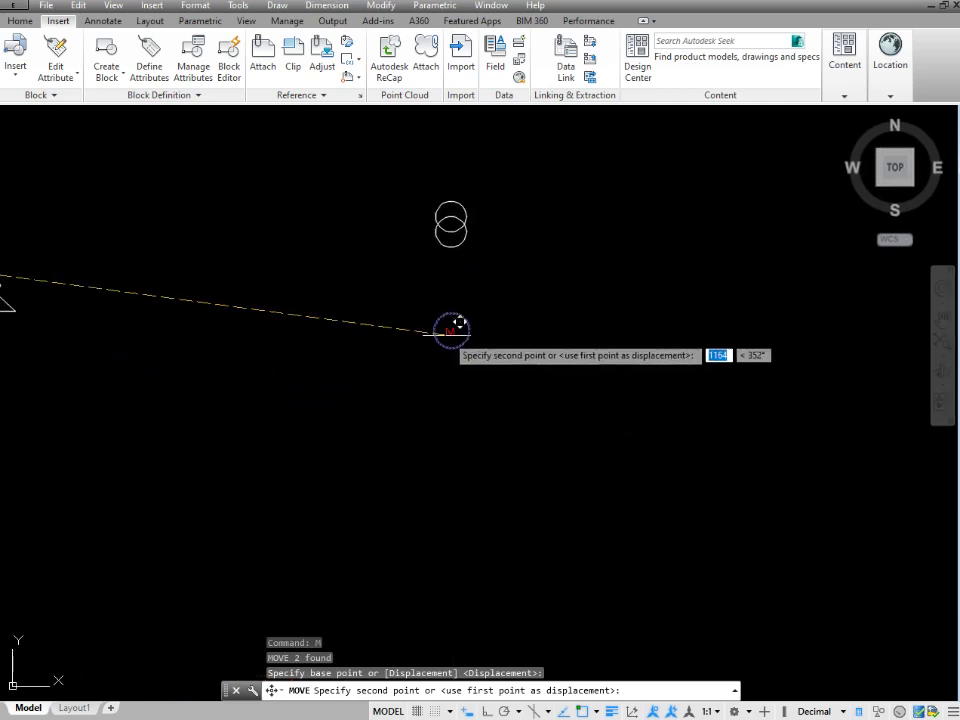
click(455, 328)
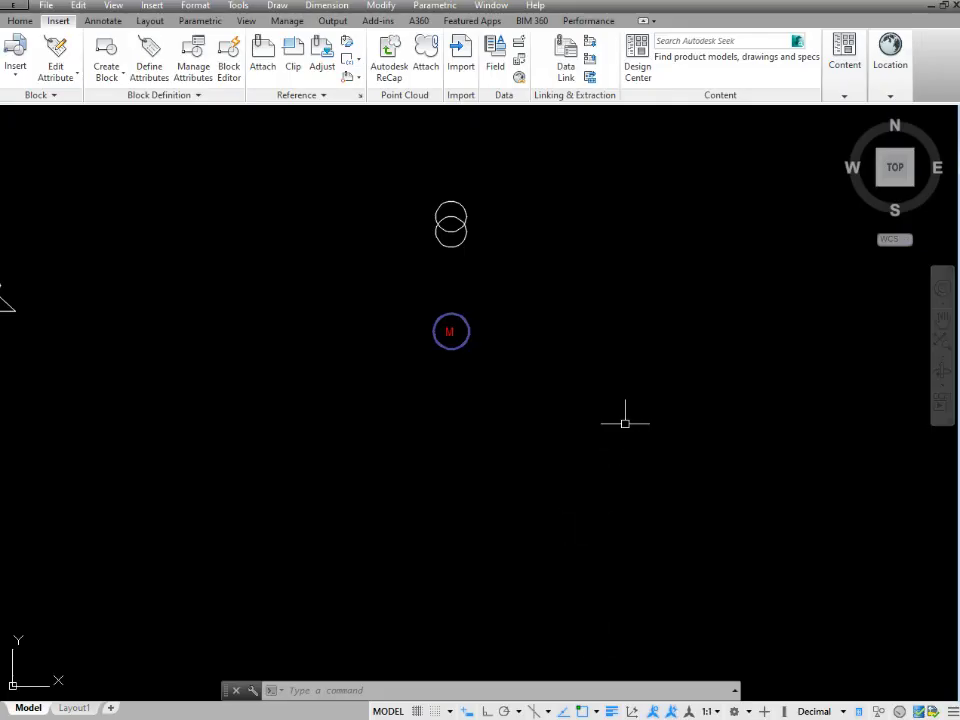
Move the GEN SET block out of the symbol column to the left of the relocated transformer, at about the same height
scroll(630, 416, down, 3)
scroll(521, 398, up, 5)
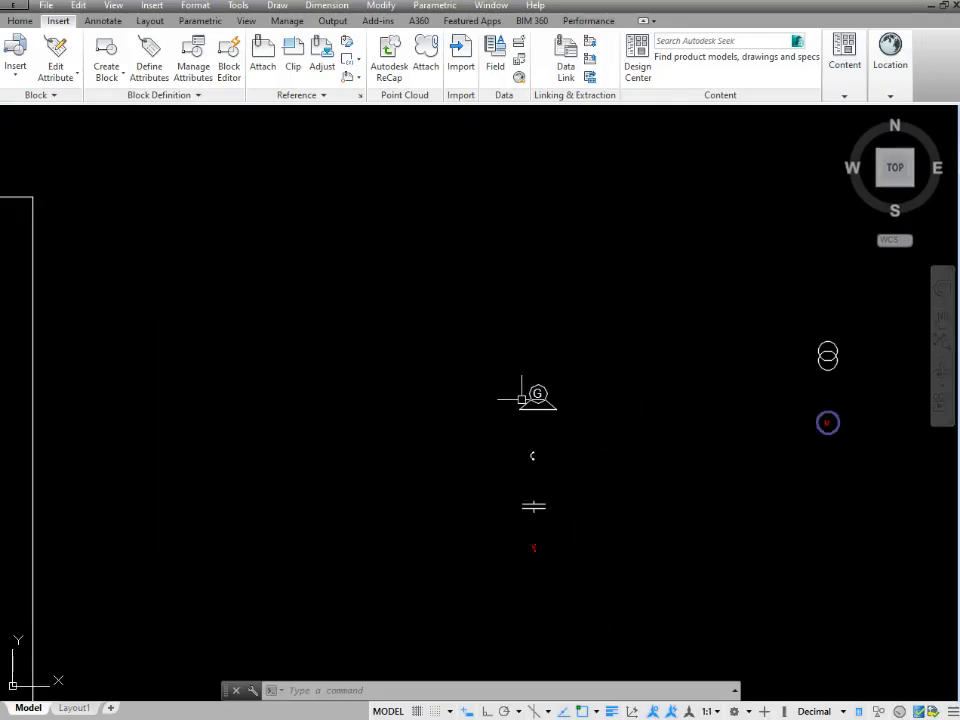
scroll(521, 398, up, 3)
click(624, 336)
click(511, 424)
text(m)
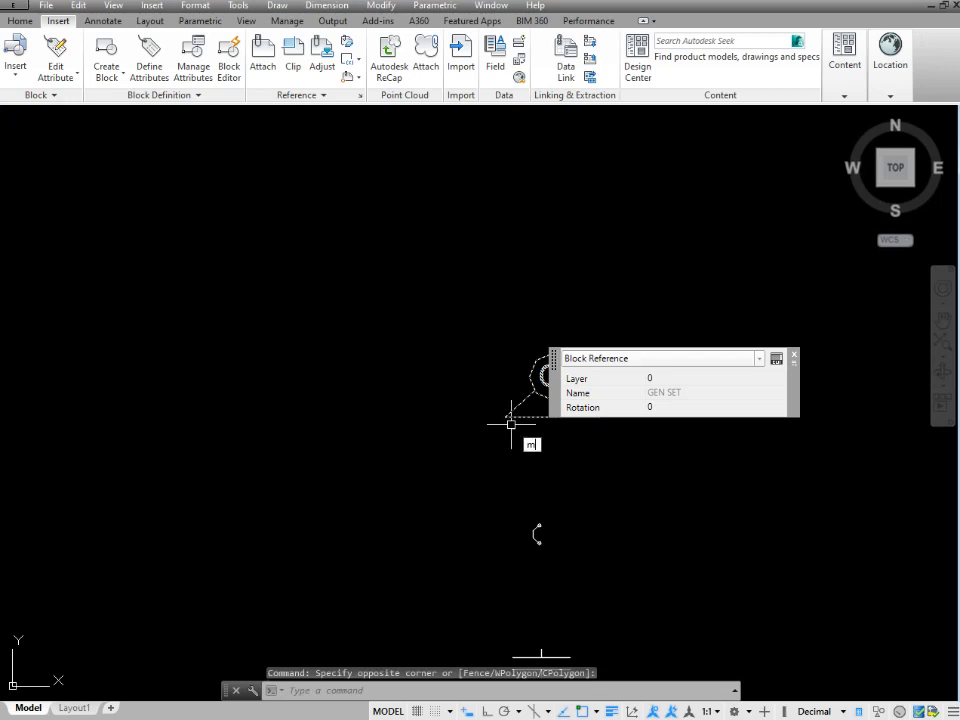
key(Return)
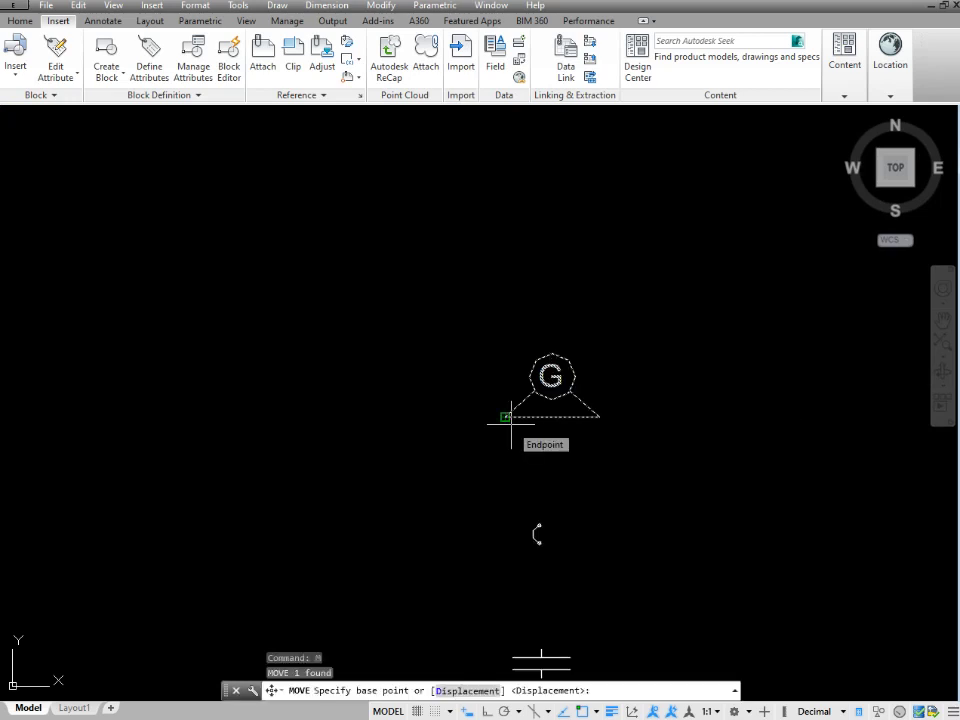
click(509, 417)
middle_drag(509, 417, 193, 392)
scroll(193, 392, down, 3)
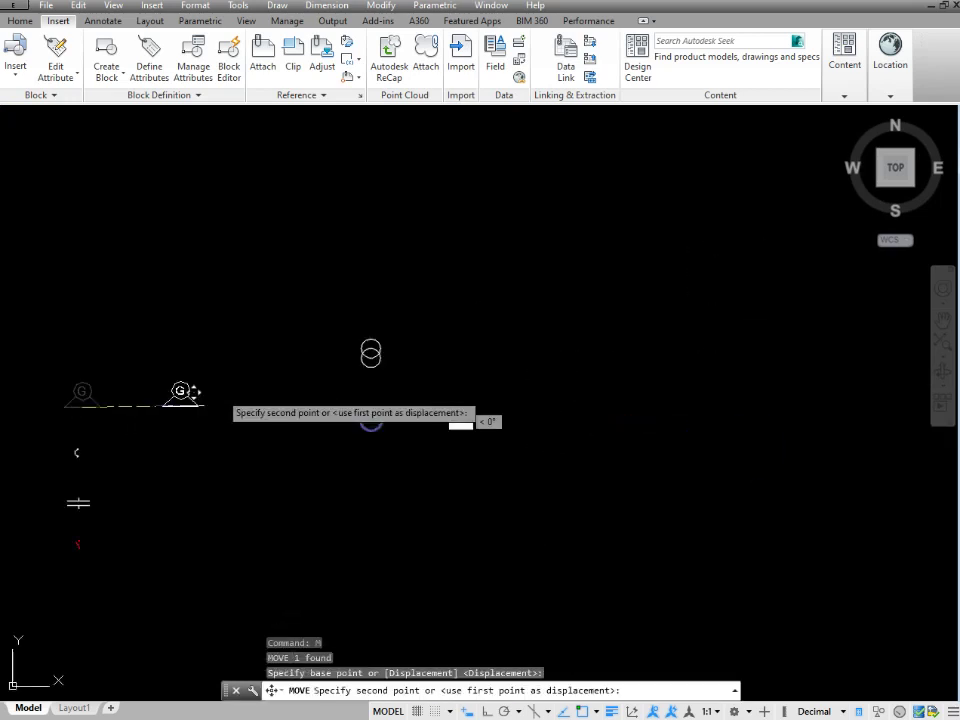
click(266, 350)
Draw a line about 49 units long from the bottom of the transformer symbol to the top of the M circle
scroll(340, 371, up, 4)
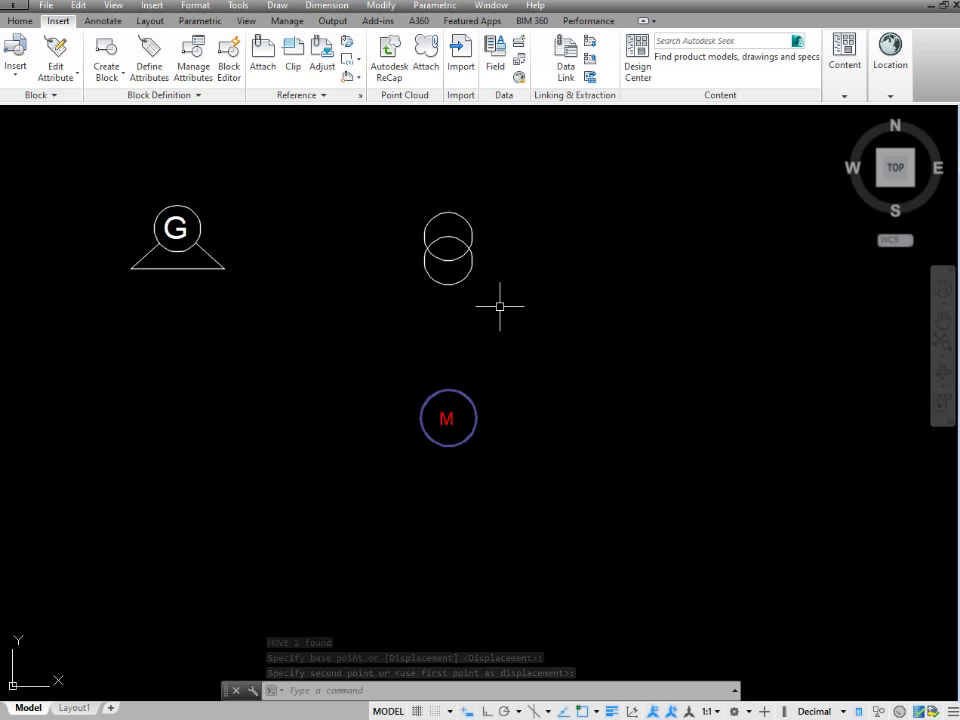
text(l)
key(Return)
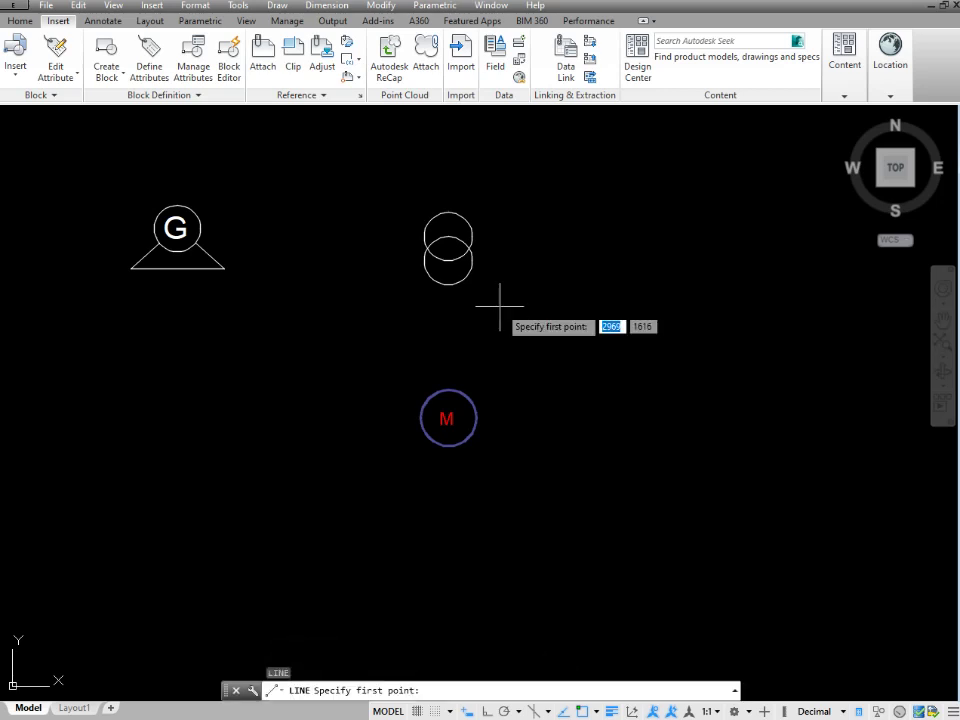
click(447, 284)
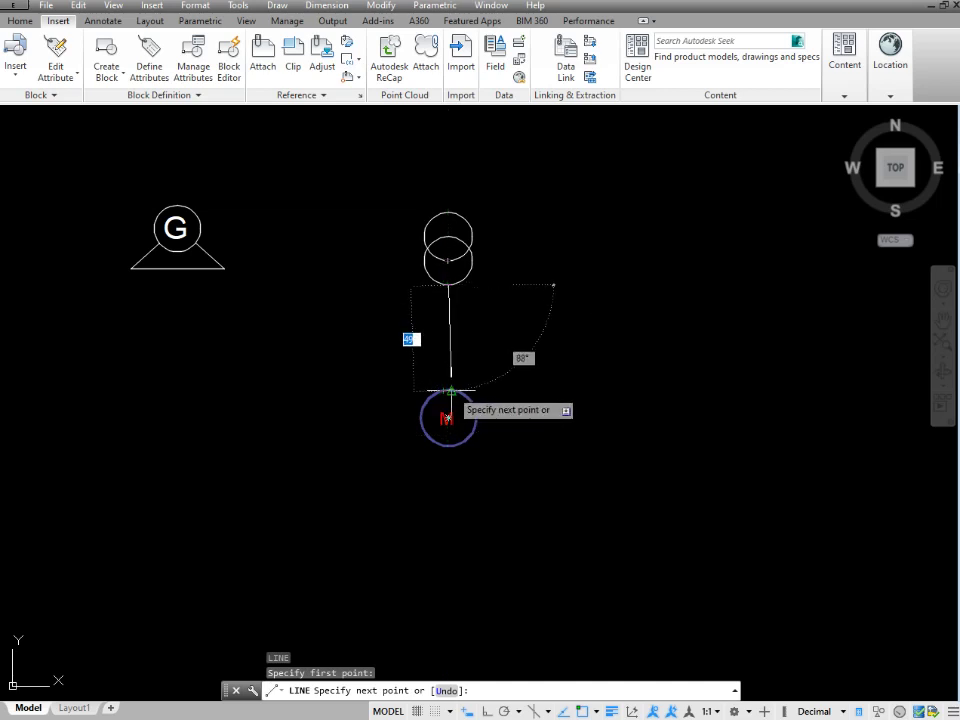
click(451, 390)
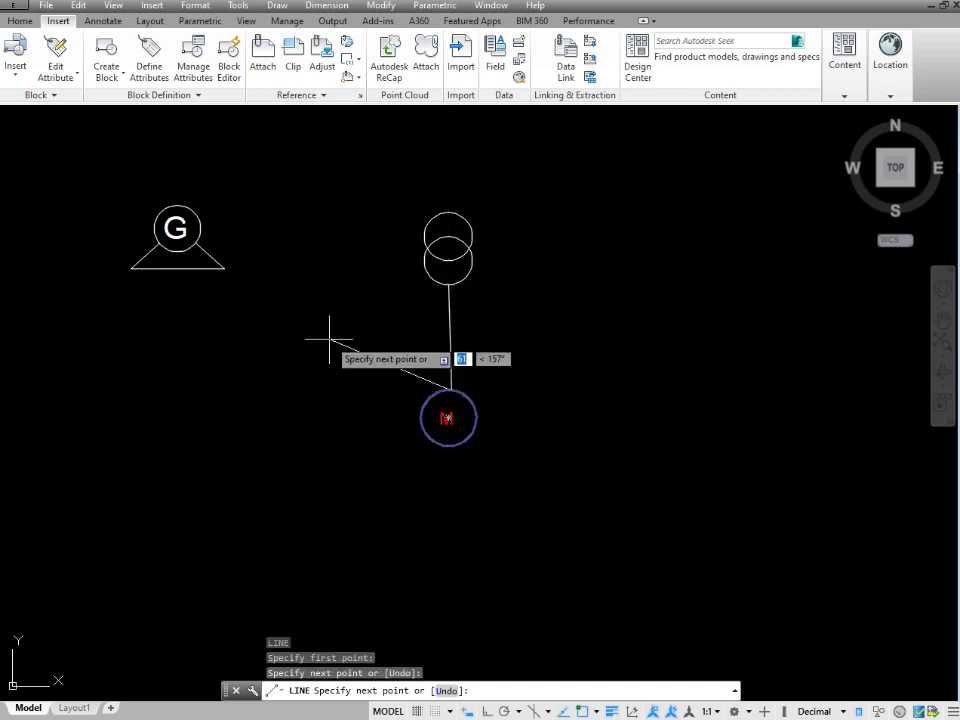
key(Escape)
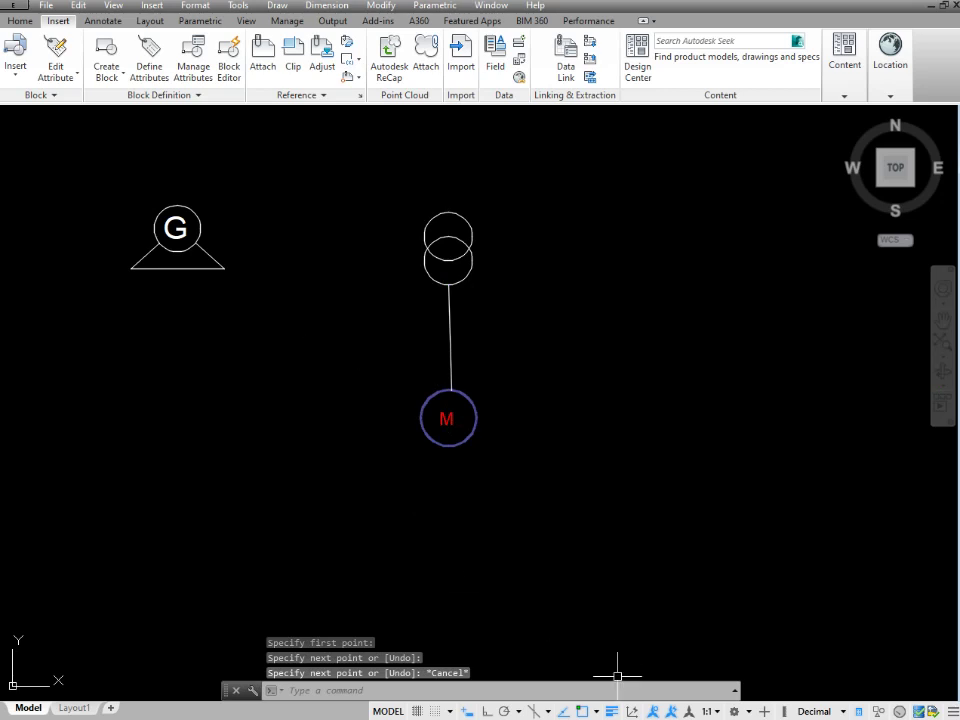
click(621, 719)
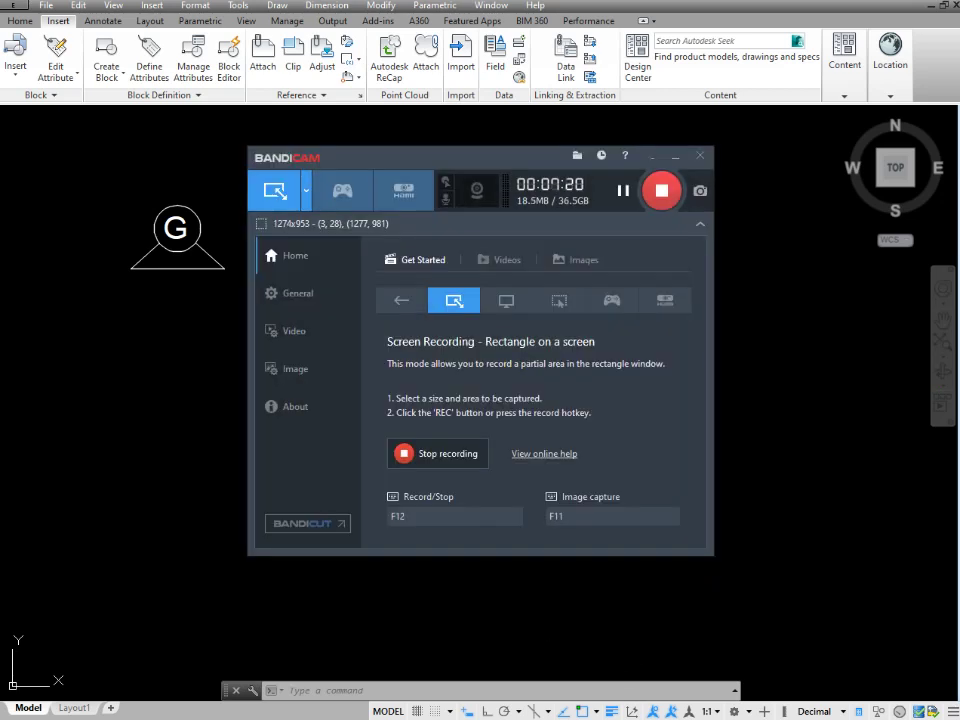
click(675, 157)
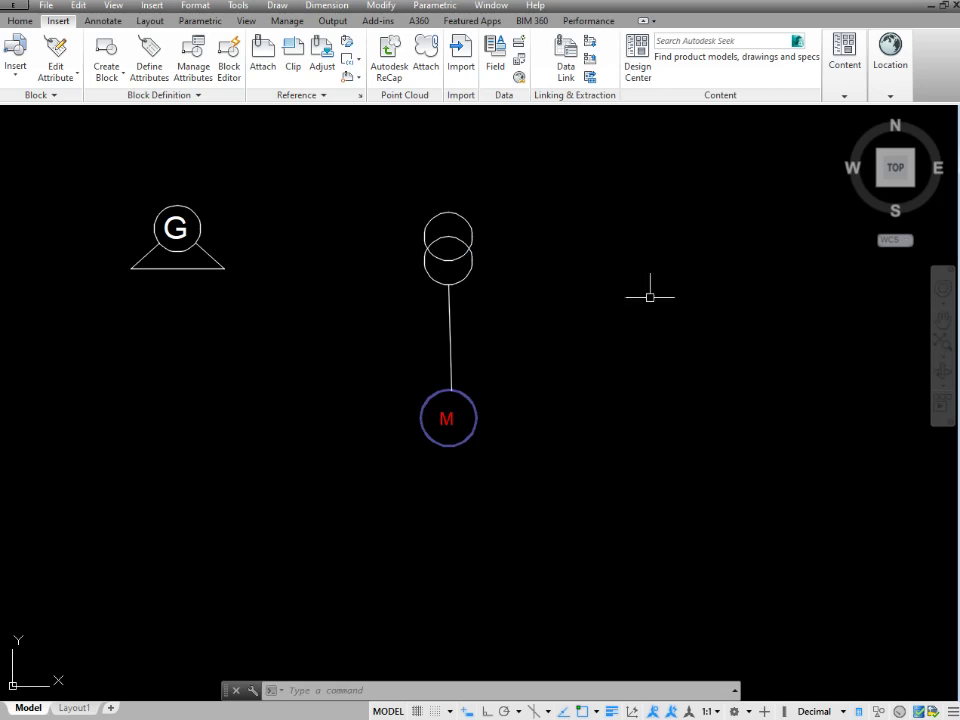
Draw a short diagonal tick from the middle of the transformer-to-meter line up to the left, at about 139°
mouse_move(649, 291)
middle_down()
mouse_move(641, 291)
mouse_move(659, 267)
middle_up()
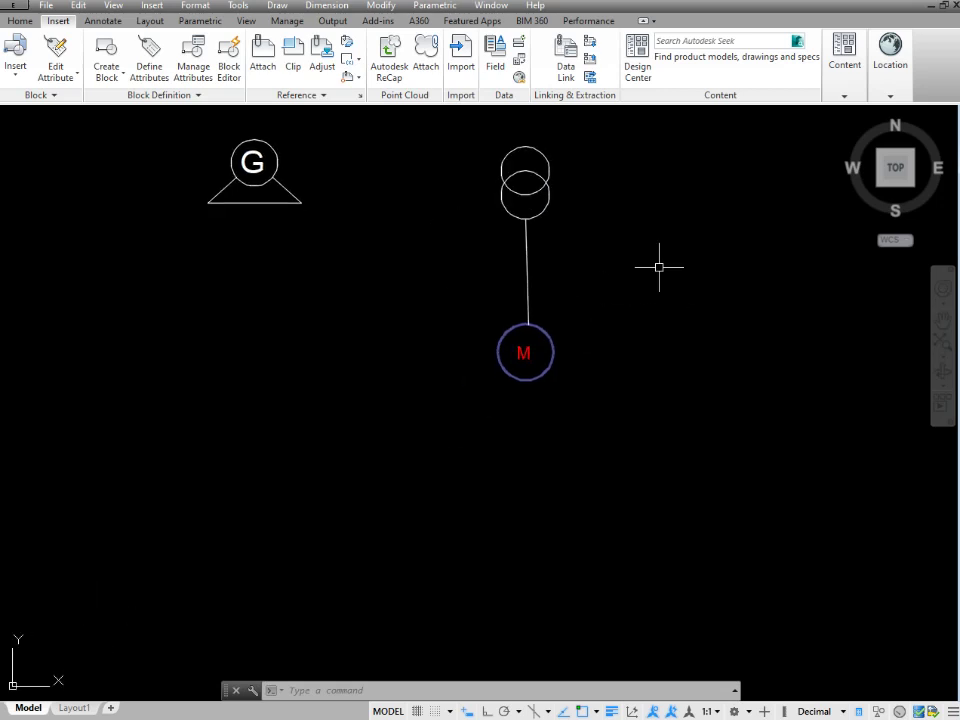
text(l)
key(Return)
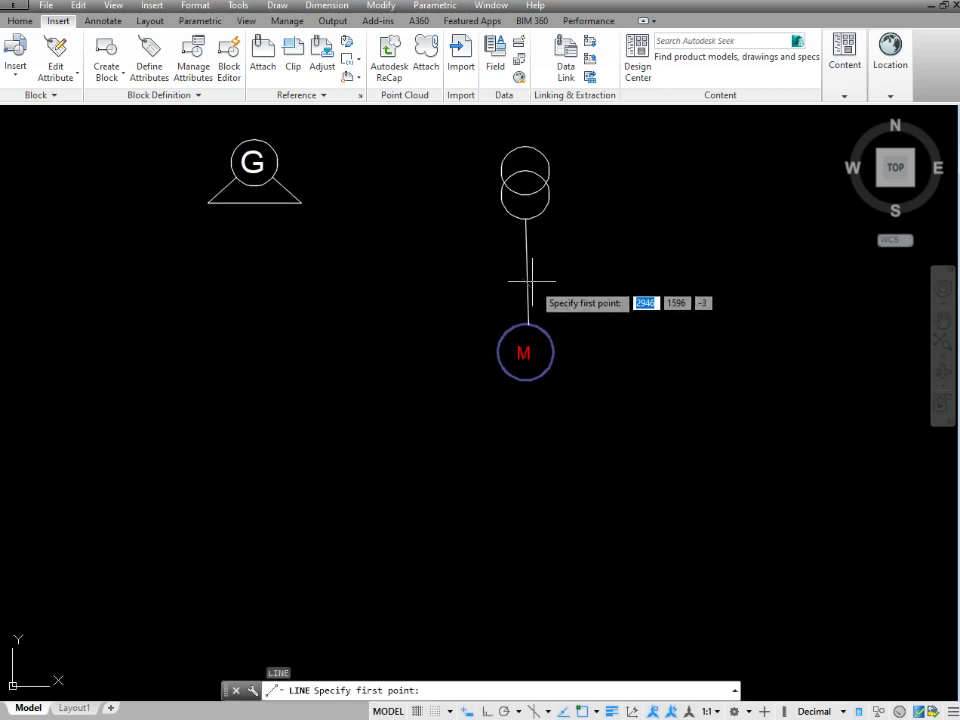
scroll(531, 285, up, 3)
click(520, 264)
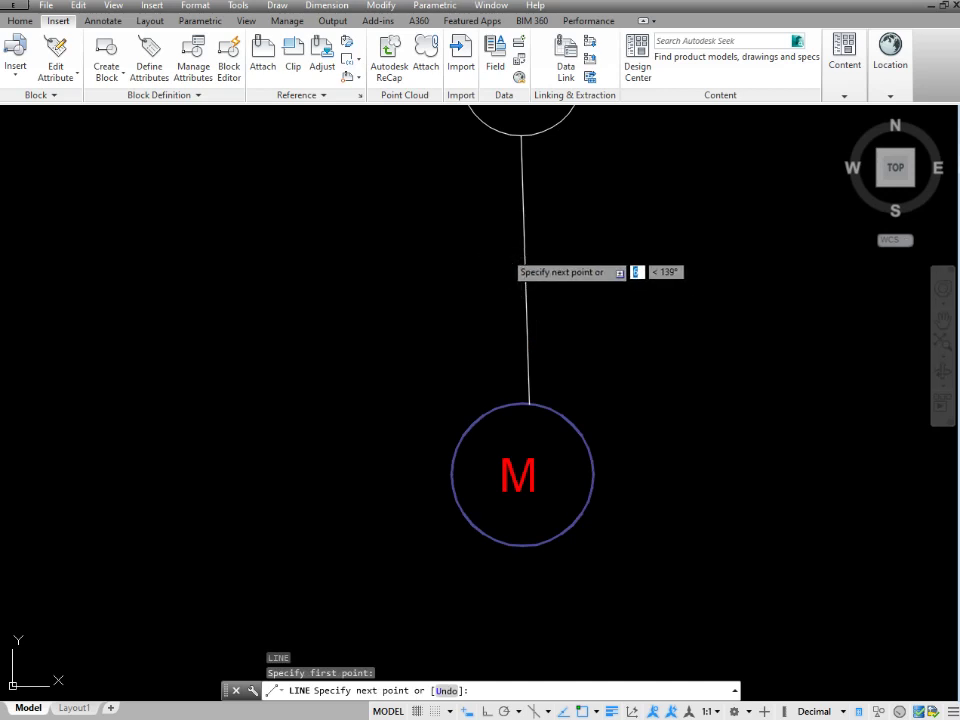
click(505, 253)
key(Escape)
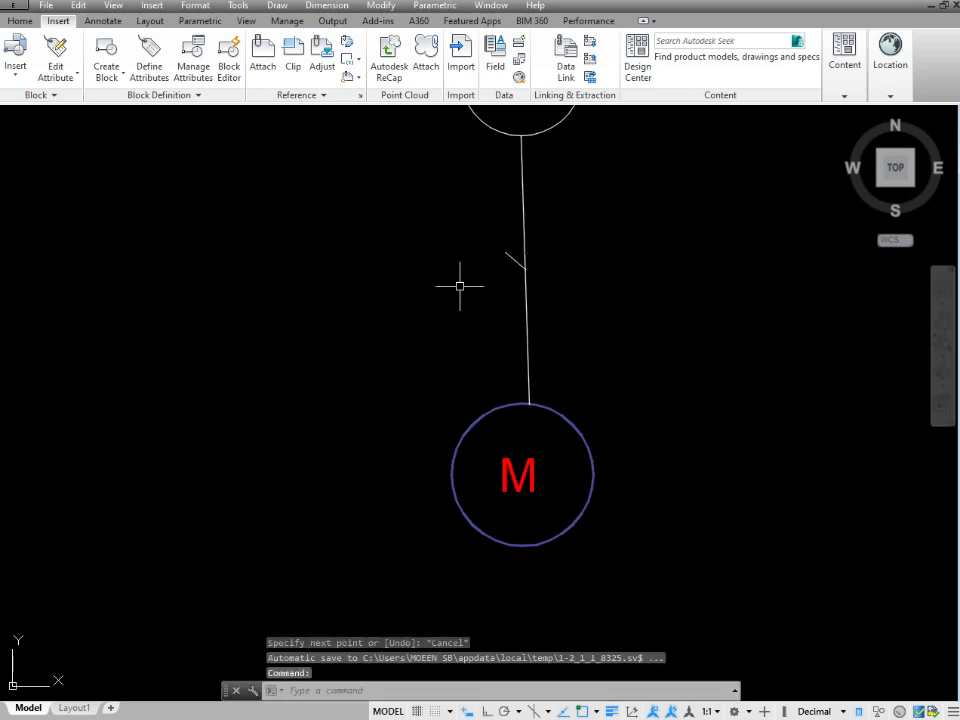
key(Return)
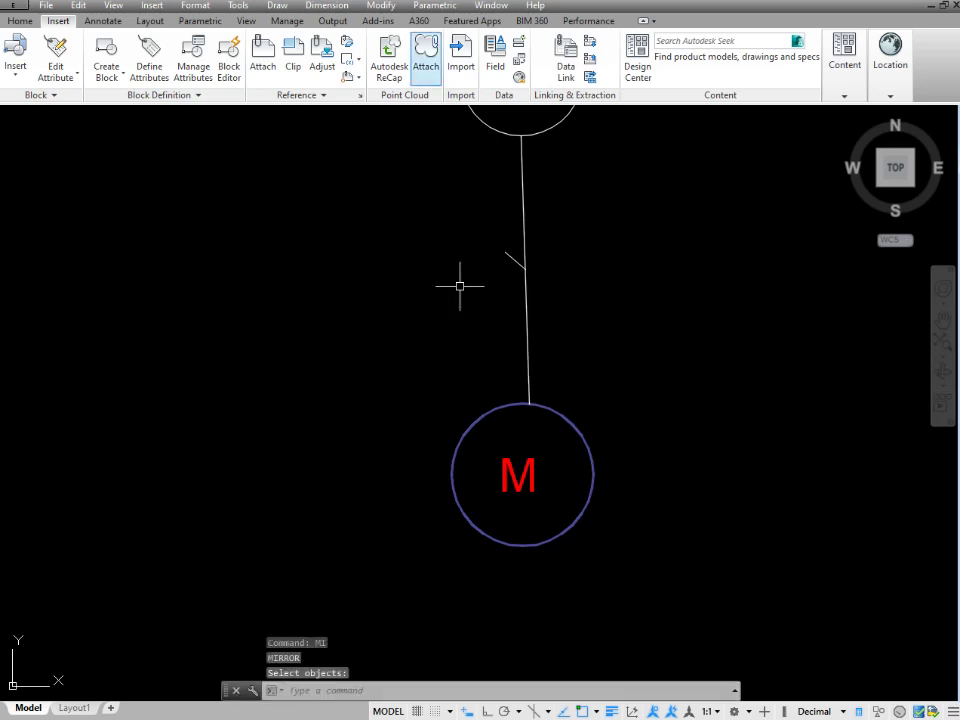
text(m)
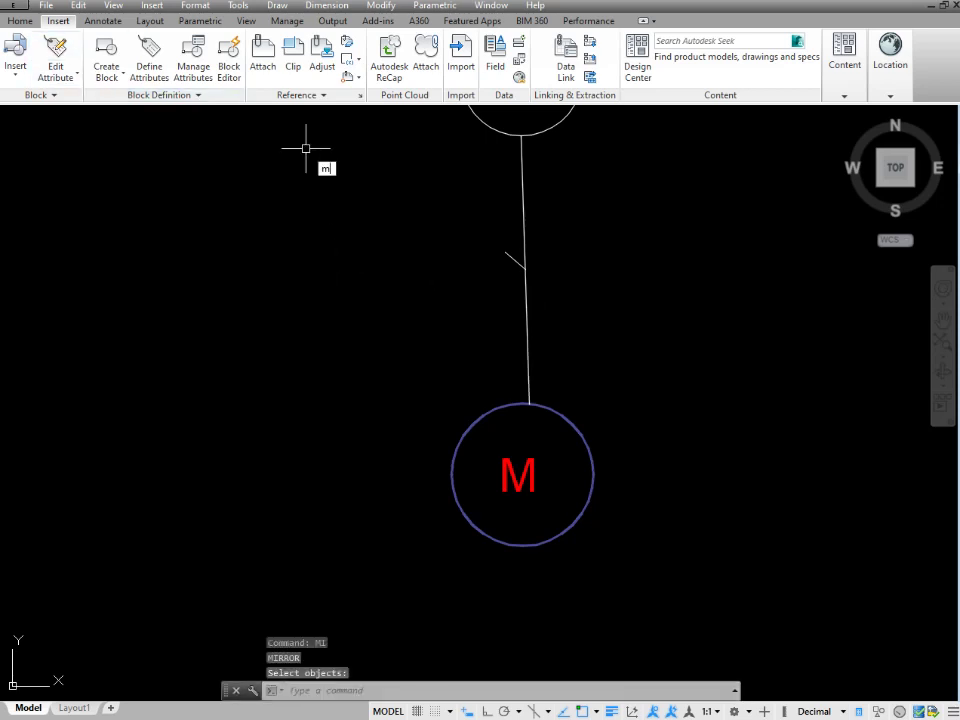
text(i)
key(Return)
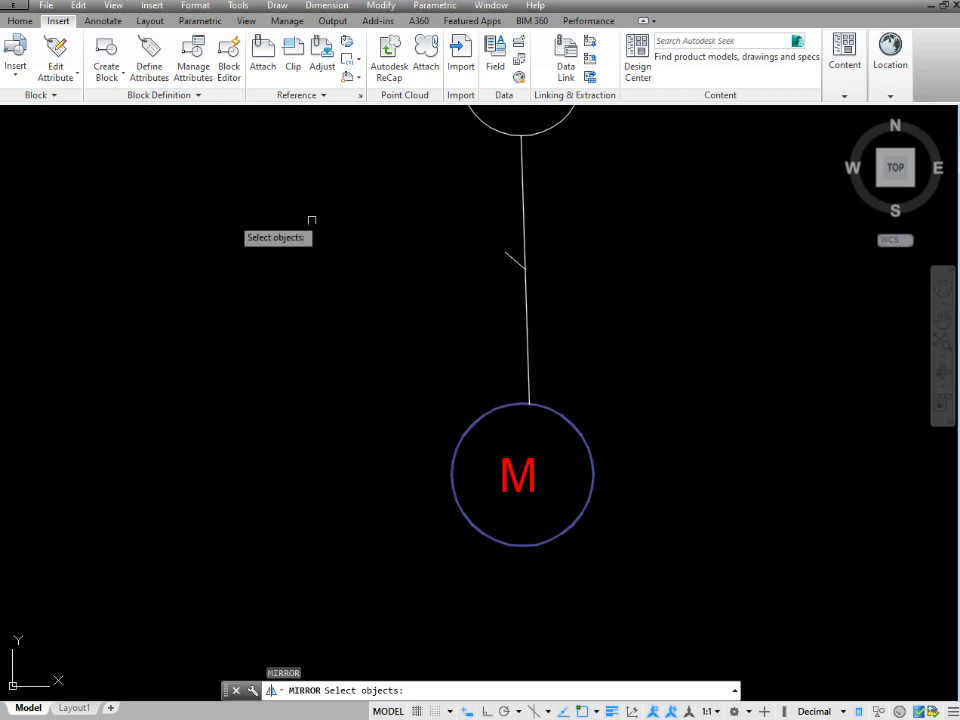
scroll(610, 200, up, 2)
click(463, 275)
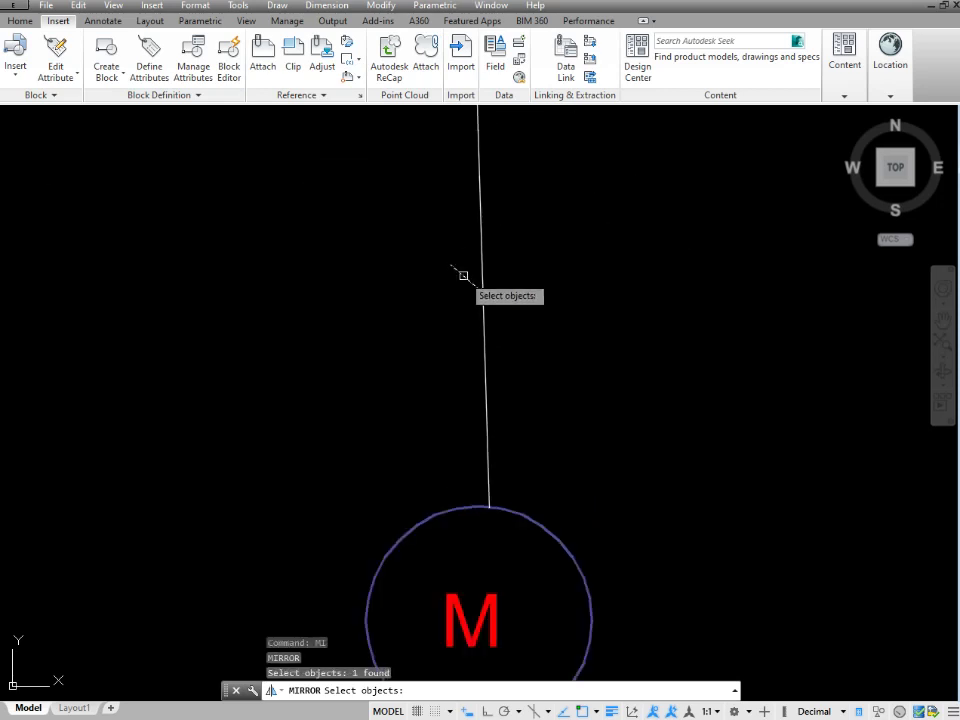
key(Return)
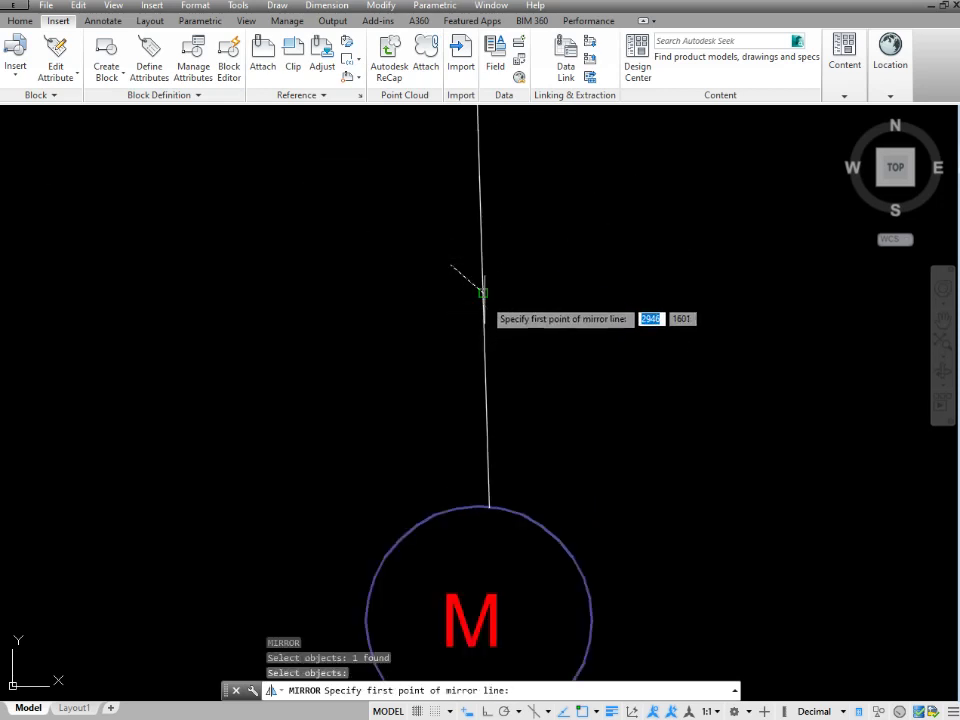
click(483, 292)
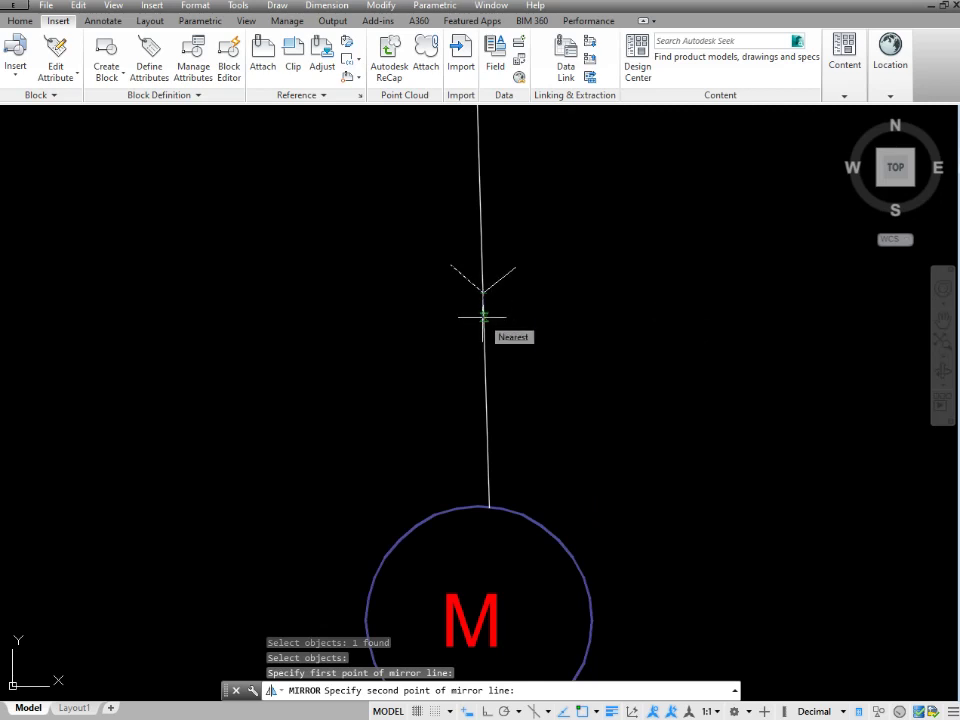
key(F8)
scroll(484, 322, up, 5)
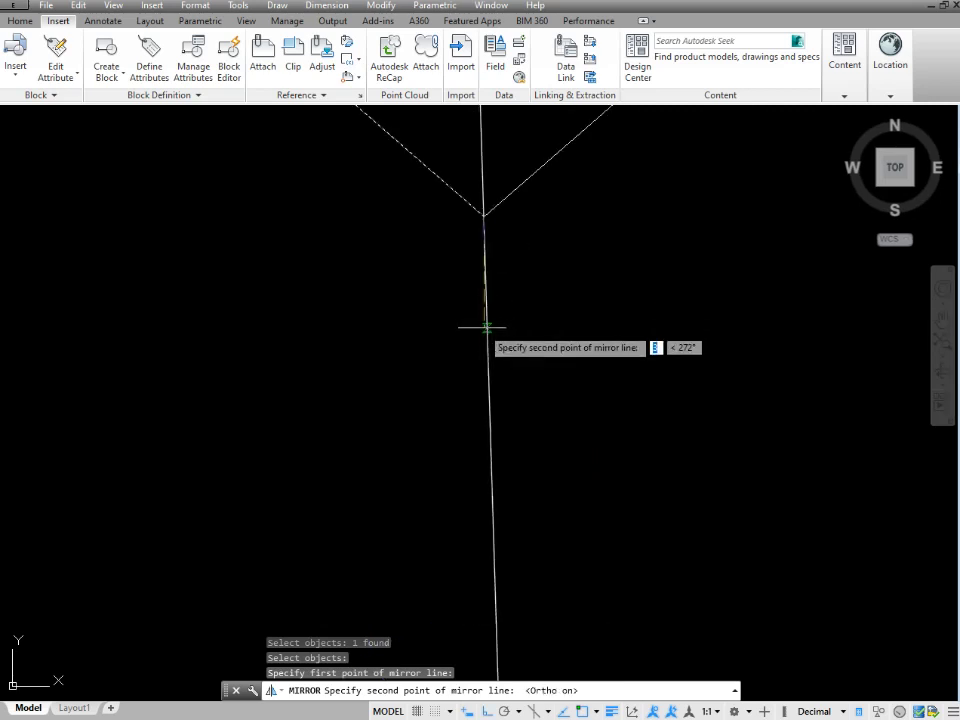
click(484, 327)
scroll(479, 410, down, 5)
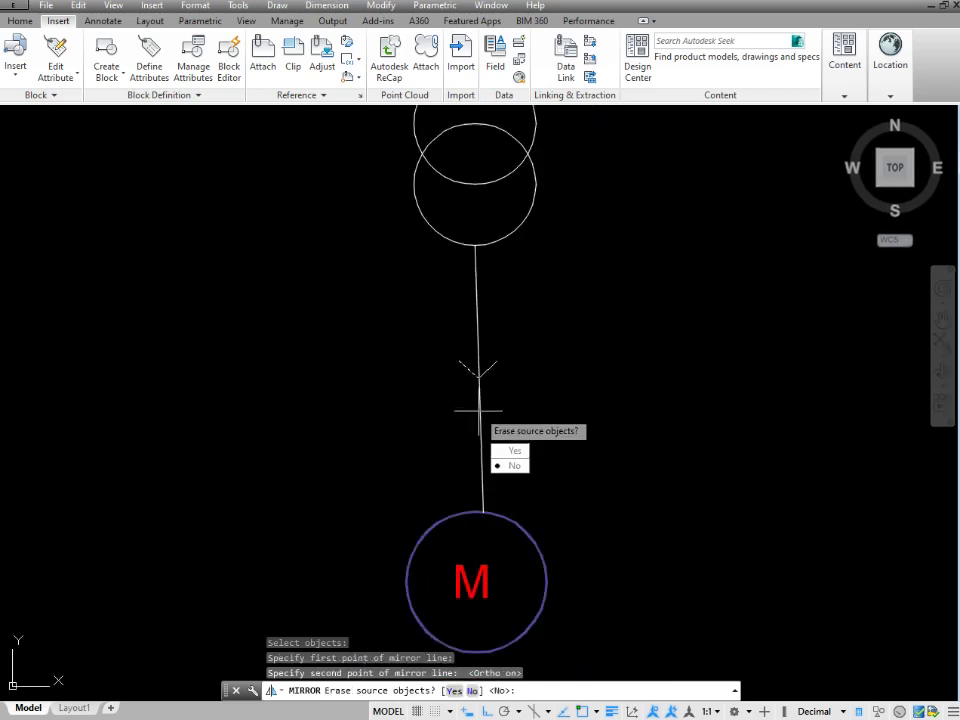
key(Escape)
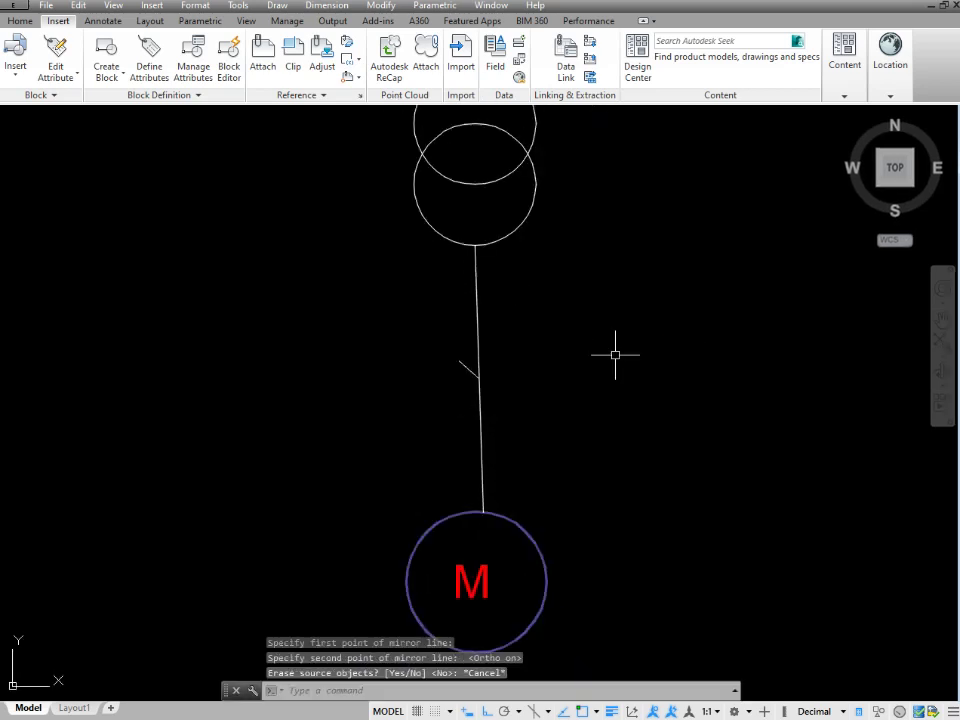
Mirror the diagonal tick about a vertical axis through its lower end, erasing the source line
scroll(501, 358, up, 5)
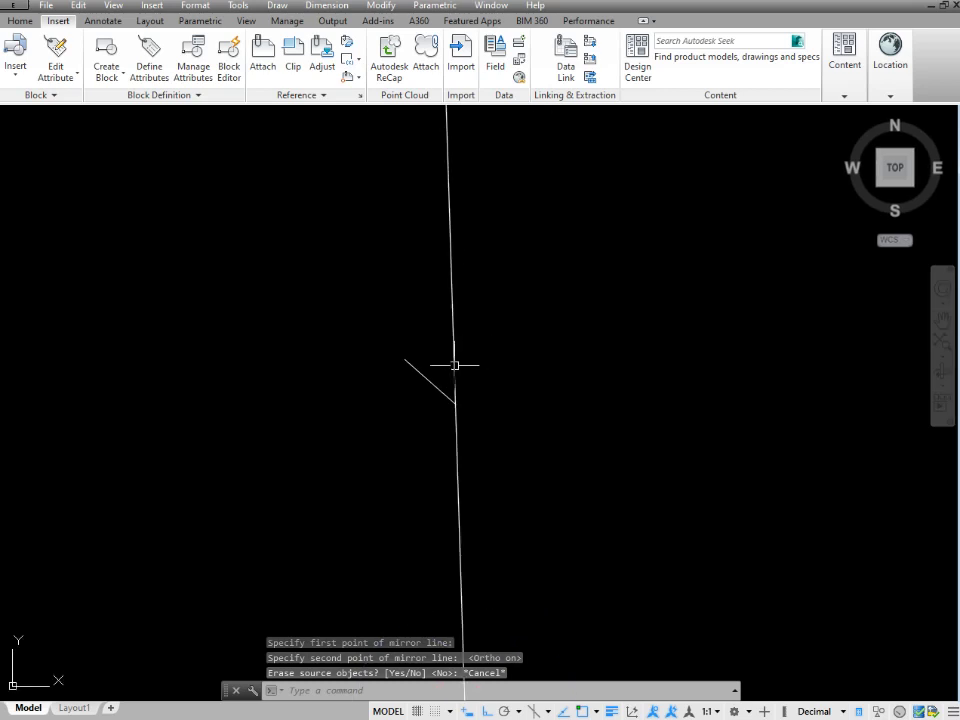
click(424, 358)
click(395, 404)
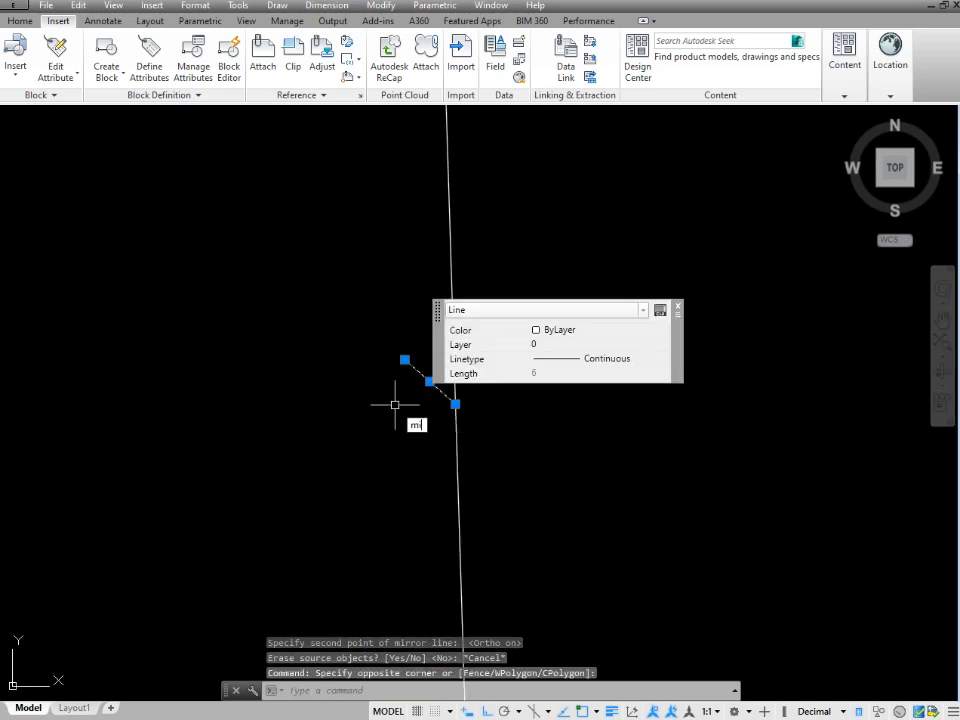
text(mi)
key(Return)
click(455, 404)
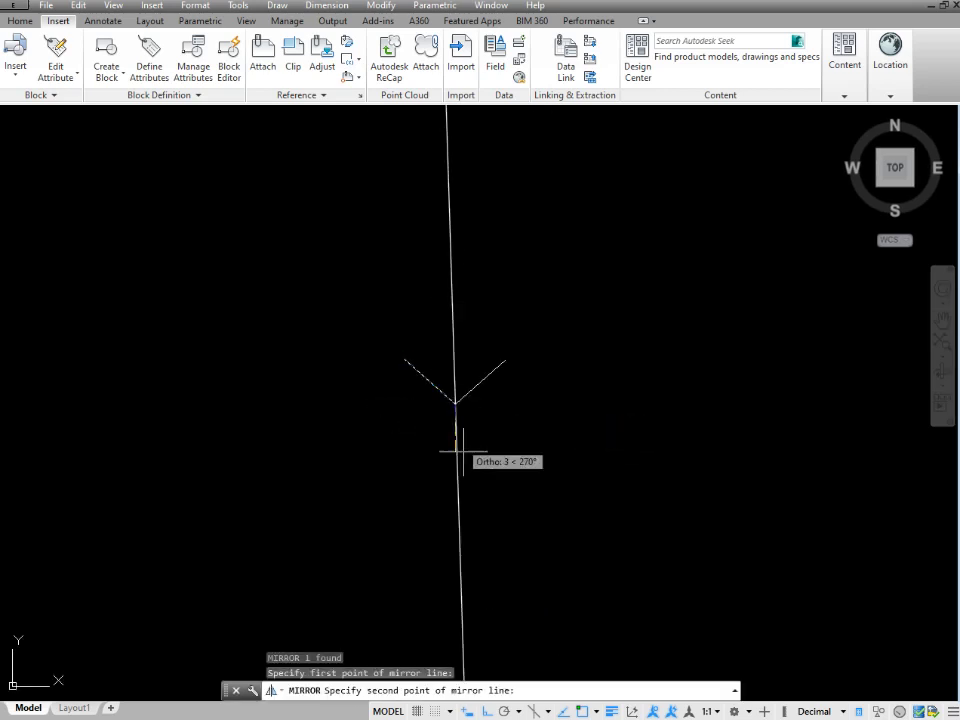
click(452, 484)
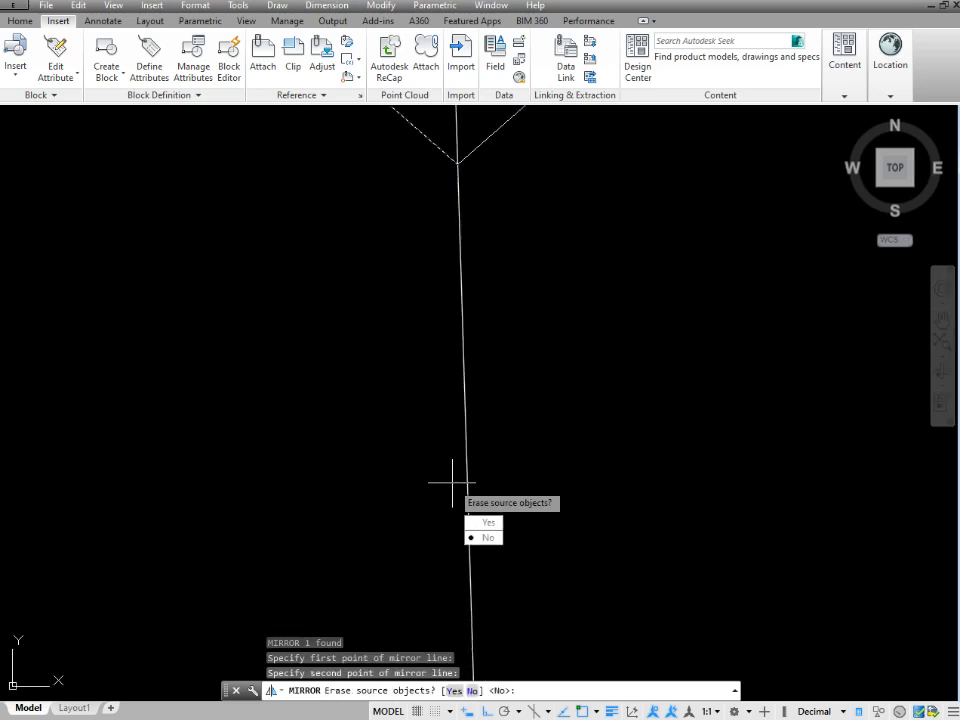
key(Down)
key(Return)
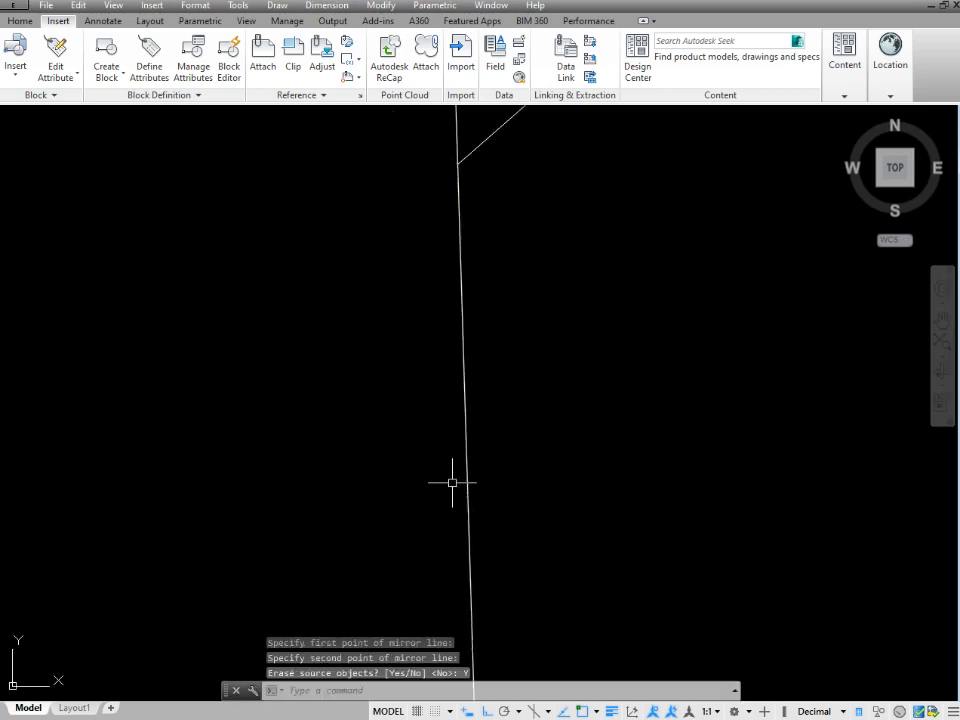
Mirror the tick back to the left side of the transformer-to-meter line, again erasing the source
middle_drag(486, 268, 508, 438)
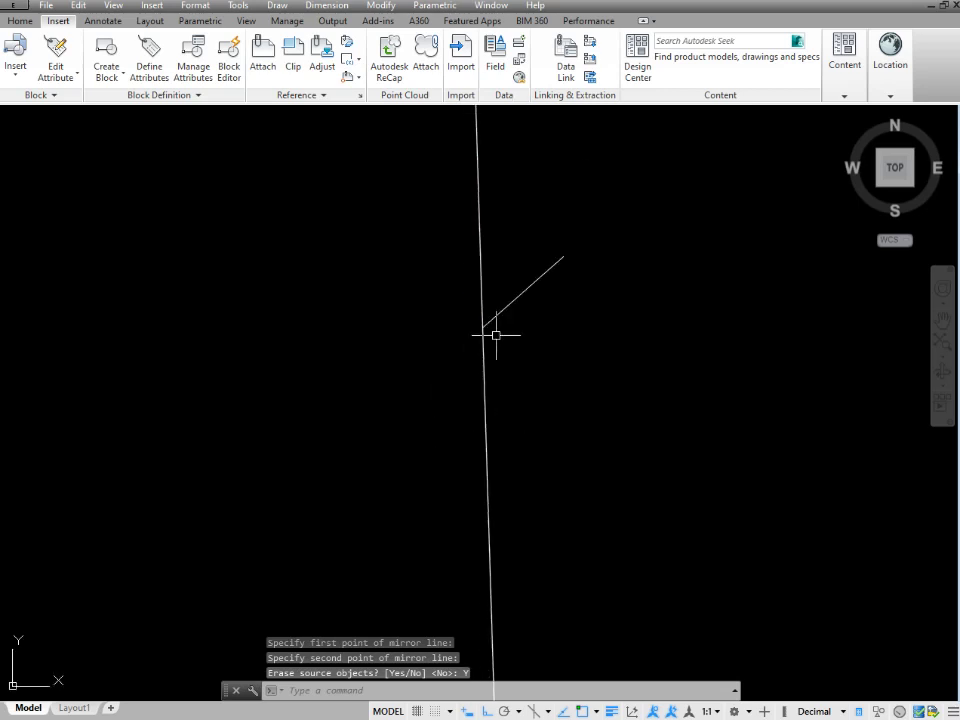
middle_drag(522, 502, 496, 335)
scroll(496, 335, down, 5)
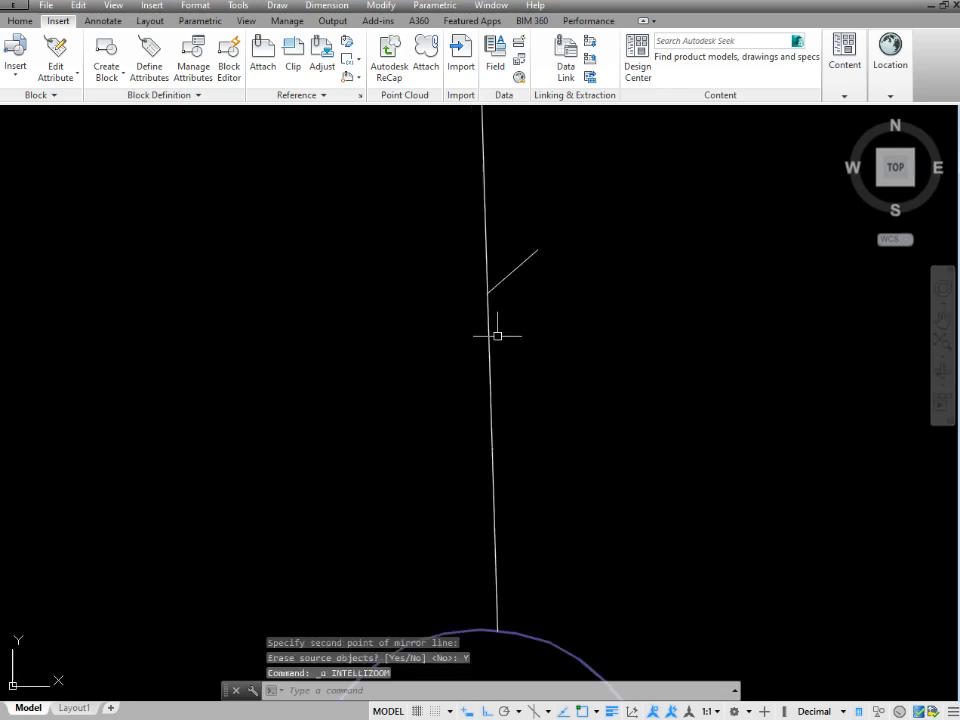
click(531, 210)
click(516, 285)
text(mi)
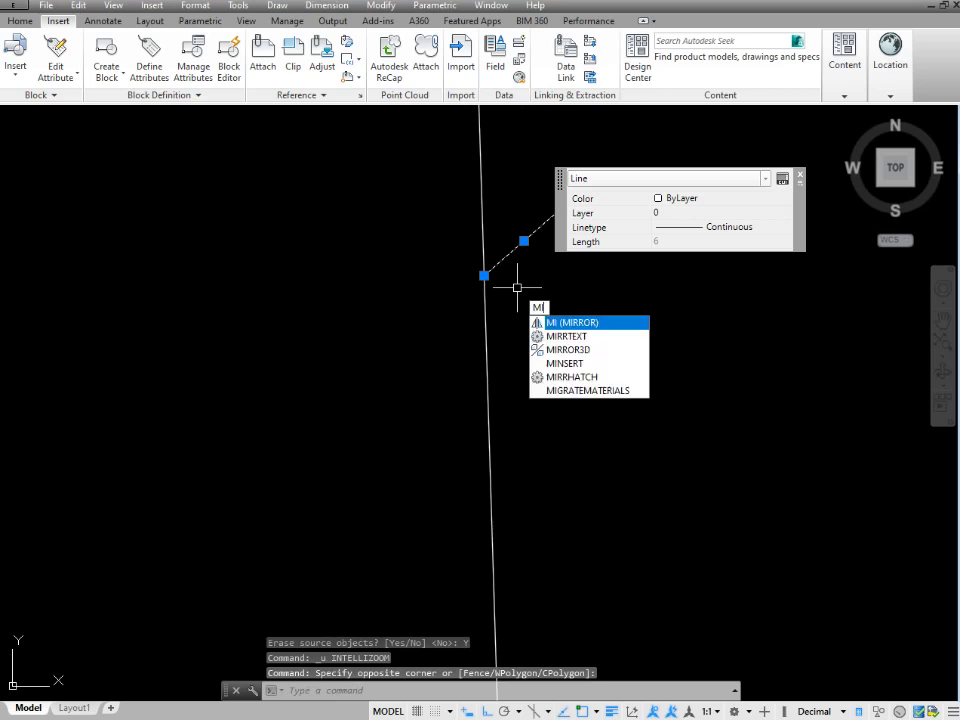
key(Return)
click(484, 275)
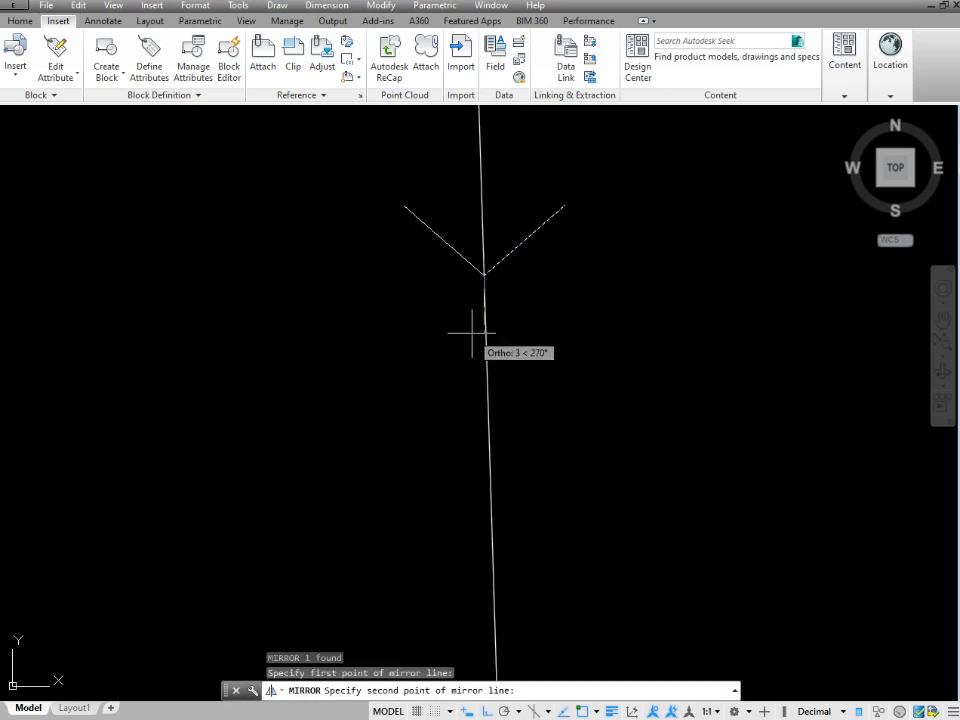
scroll(461, 333, up, 2)
click(489, 336)
key(Down)
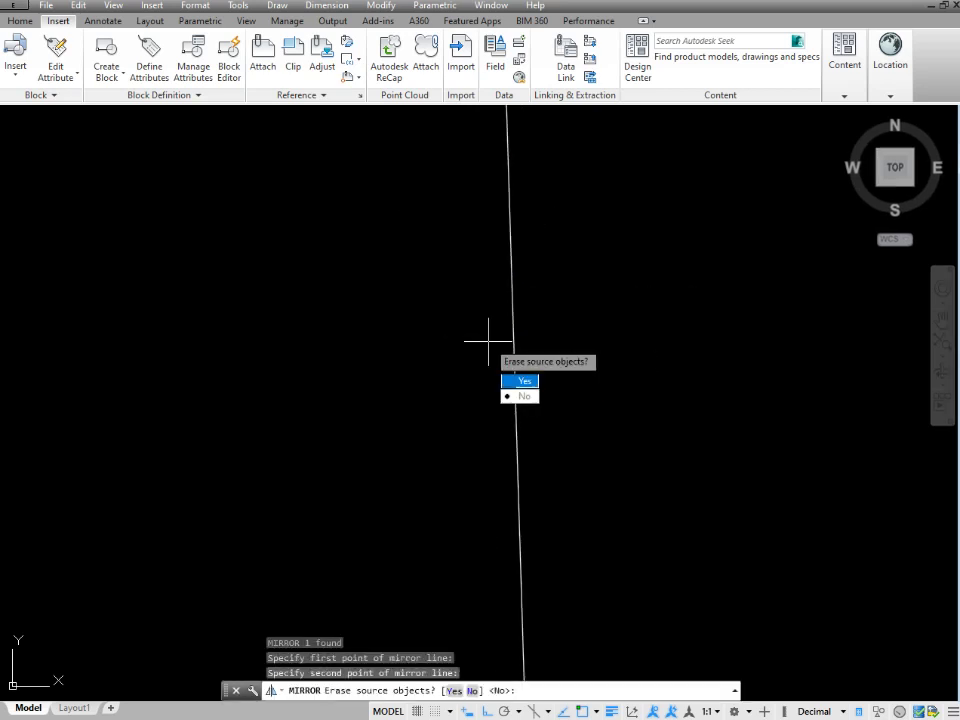
key(Return)
Mirror the left tick about a vertical axis through its lower end, keeping the source, to form a downward arrowhead
middle_drag(488, 336, 484, 317)
click(481, 281)
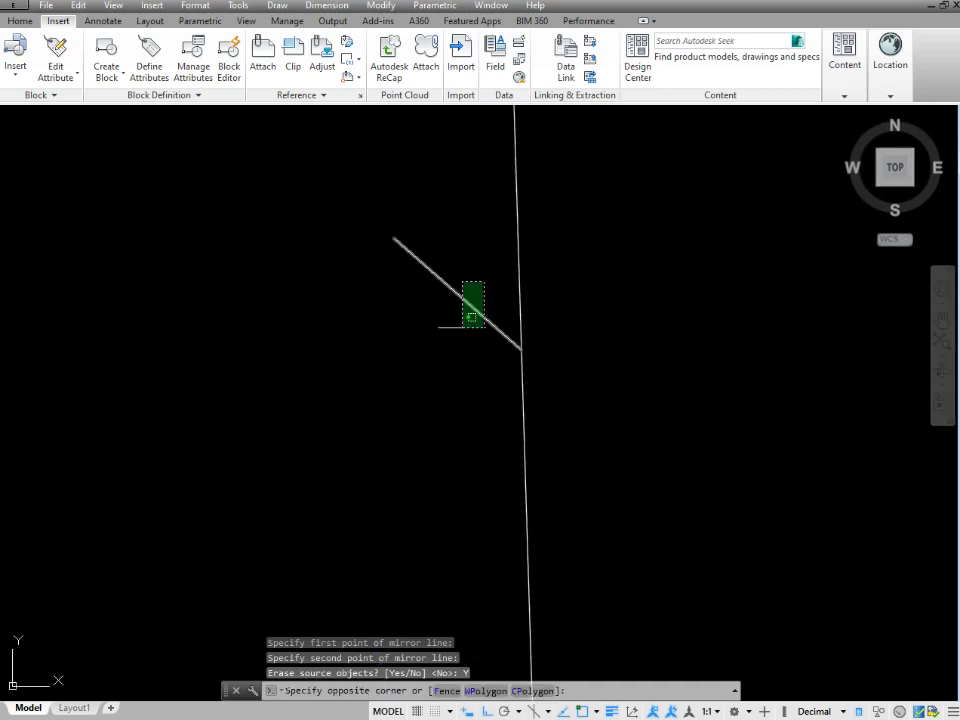
click(458, 328)
key(Return)
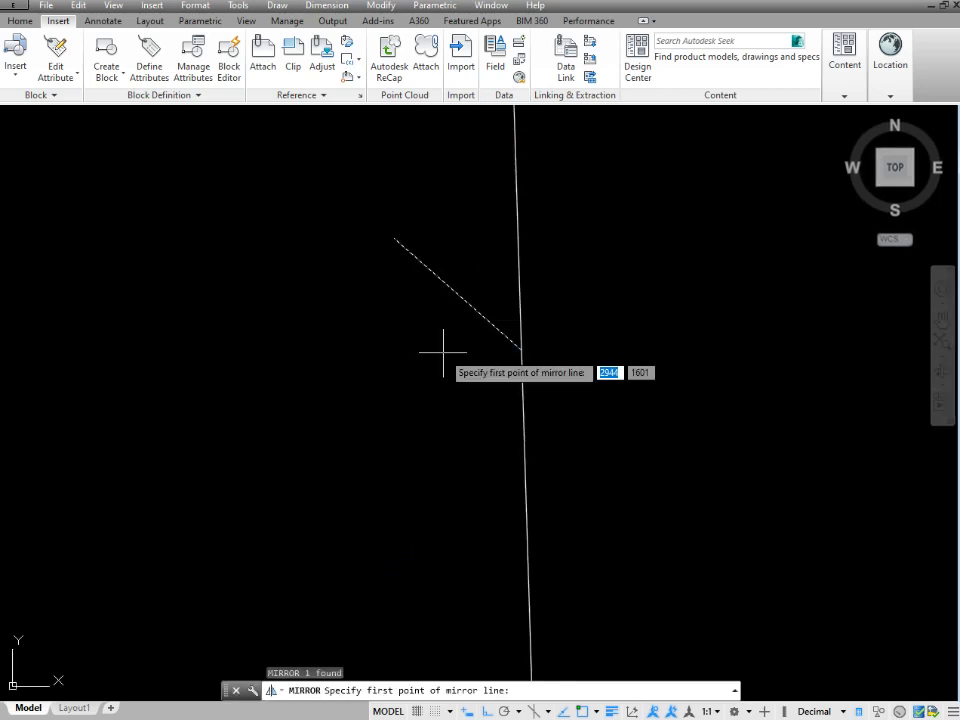
click(522, 348)
click(545, 383)
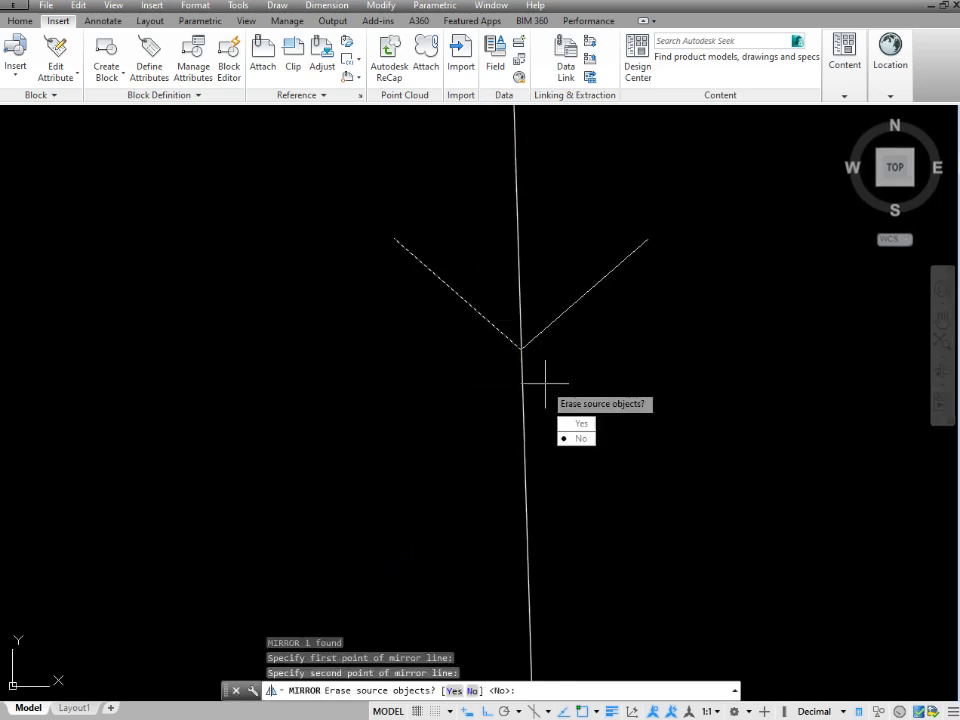
key(Down)
key(Down)
key(Return)
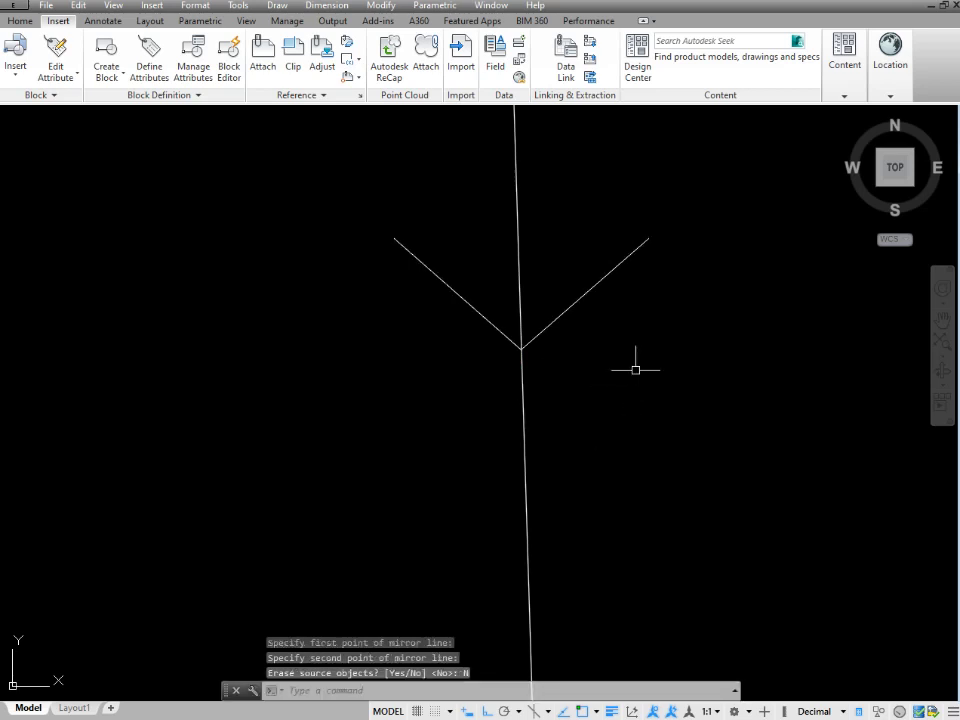
scroll(635, 370, down, 5)
click(561, 306)
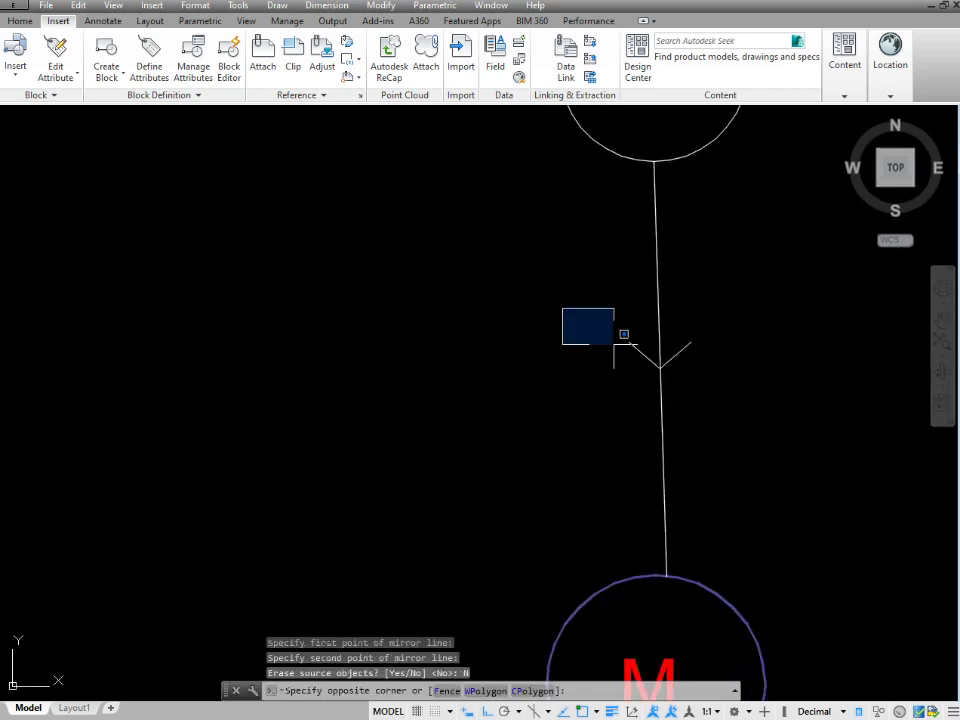
click(721, 386)
key(Escape)
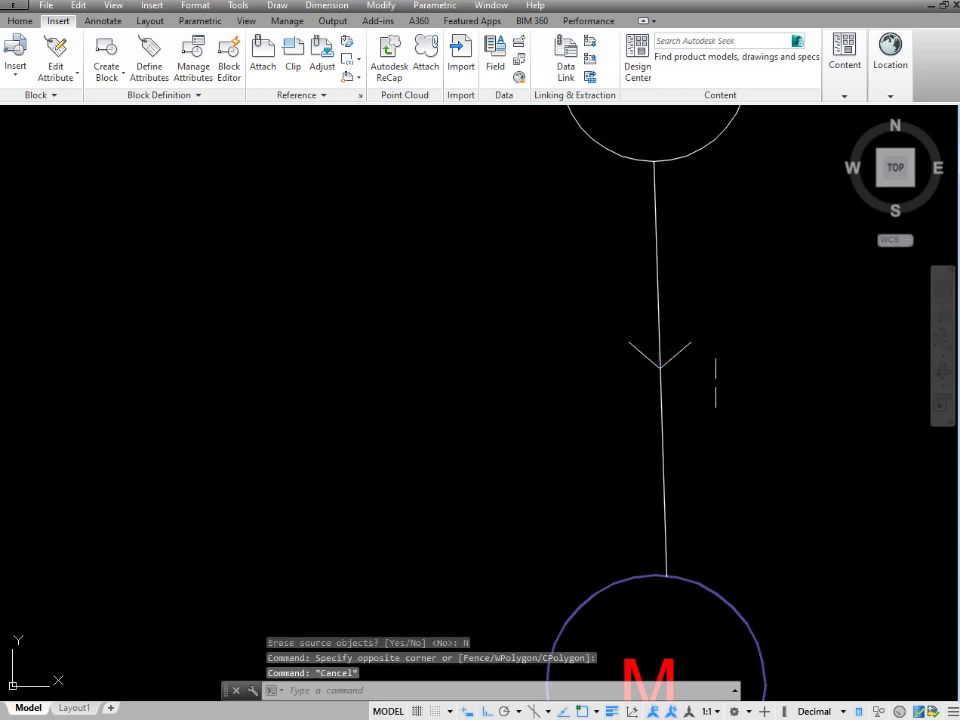
scroll(780, 356, down, 5)
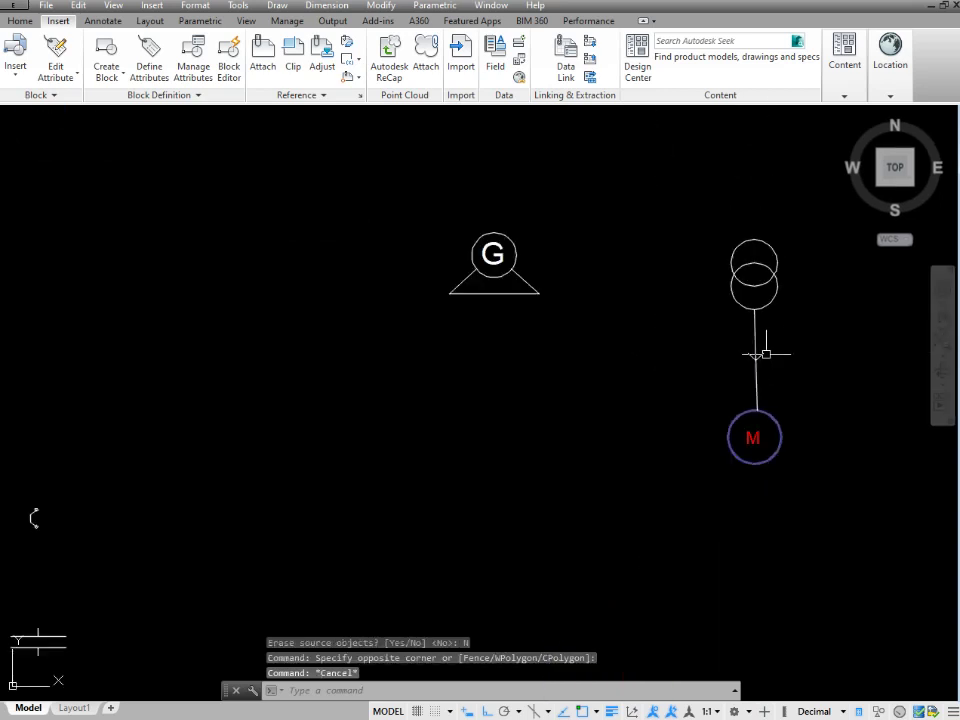
mouse_move(761, 354)
middle_down()
mouse_move(701, 326)
mouse_move(675, 250)
middle_up()
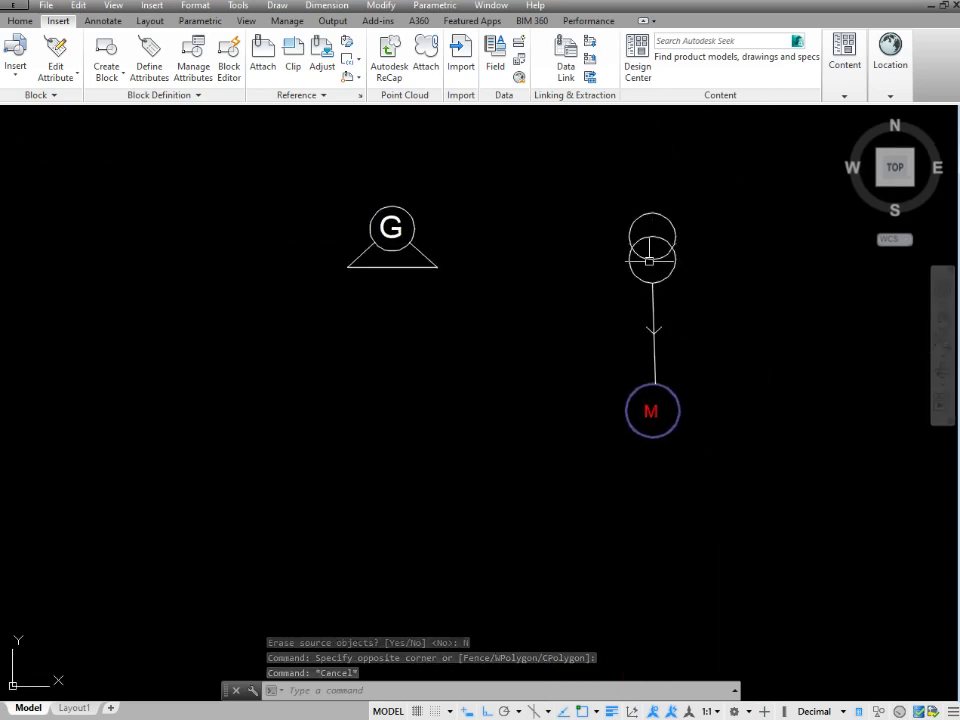
scroll(655, 415, up, 4)
scroll(680, 310, down, 4)
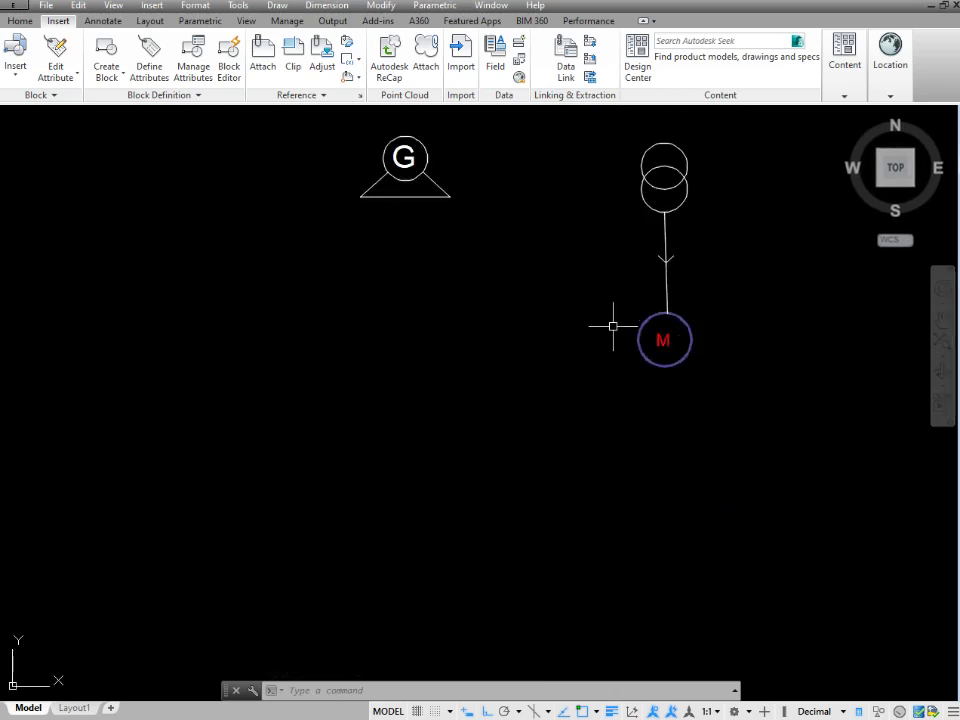
scroll(615, 326, down, 2)
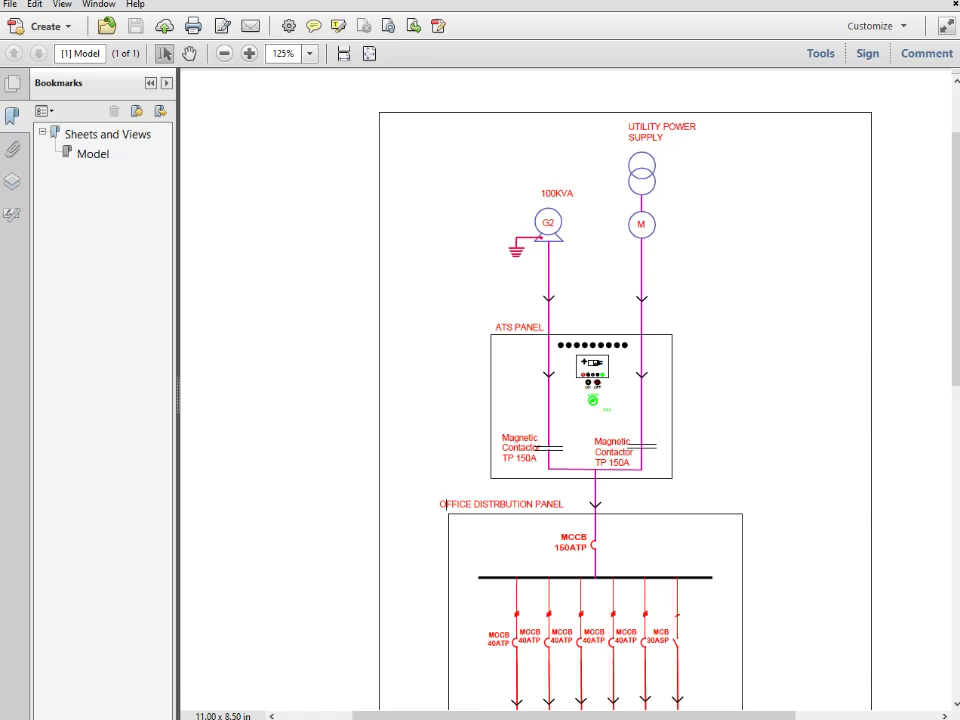
Switch from the PDF reference back to AutoCAD and draw a rectangle about 250 by 170 units below the generator and meter symbols
mouse_move(611, 719)
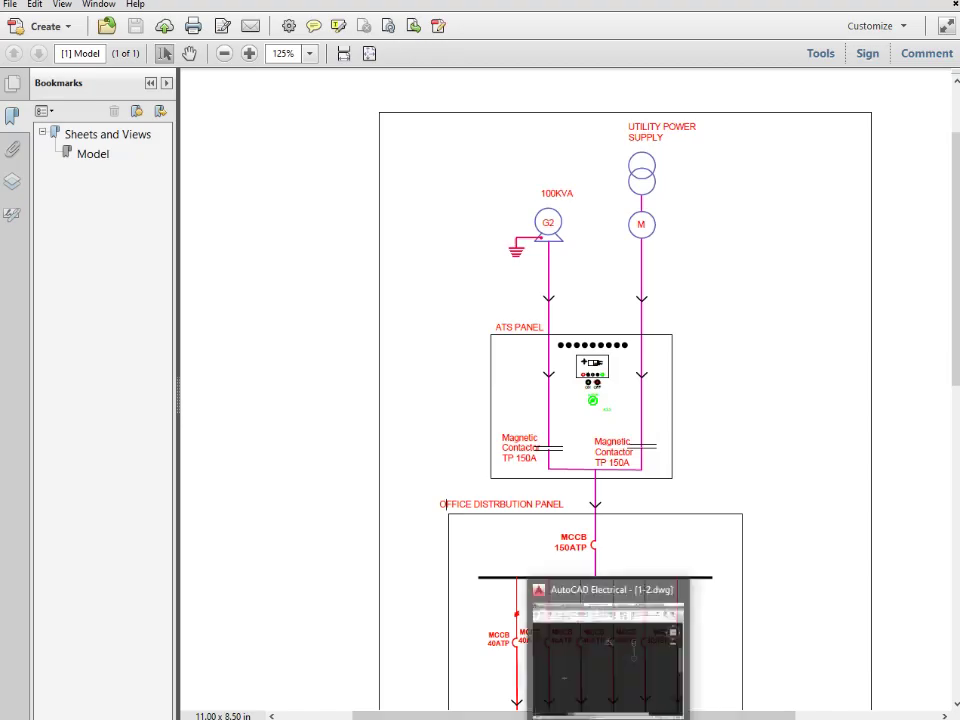
click(611, 660)
scroll(630, 293, up, 2)
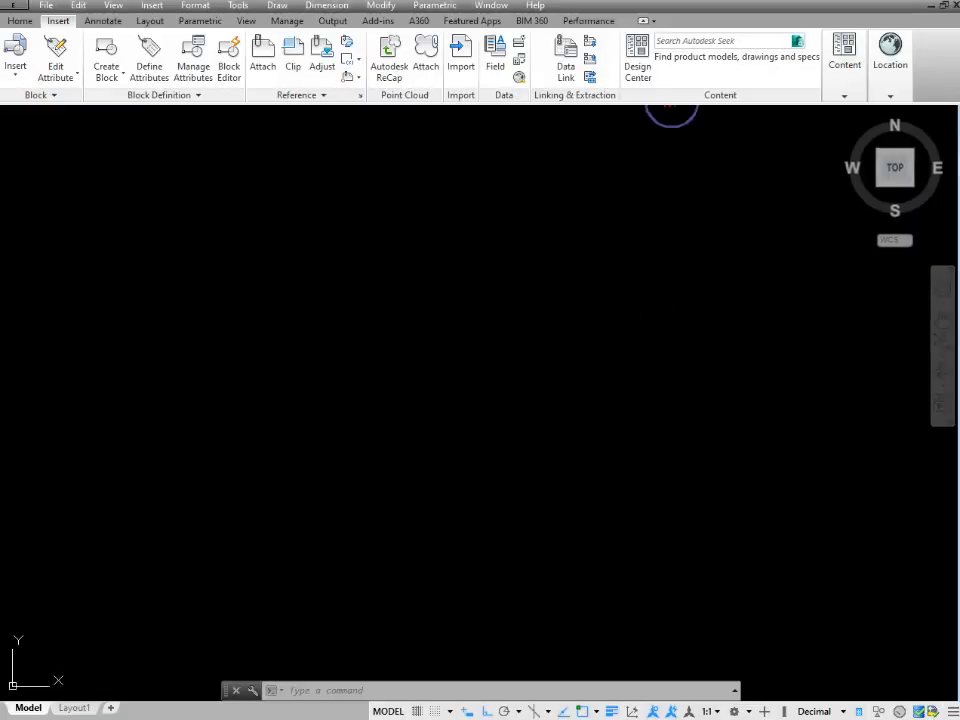
key(Return)
scroll(602, 272, down, 3)
click(728, 272)
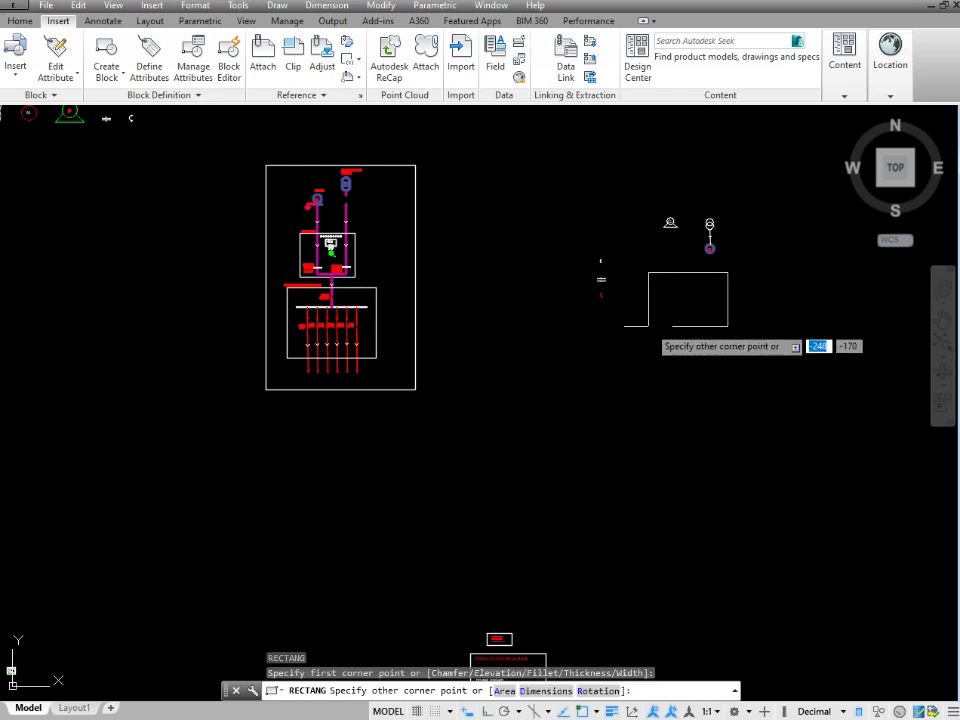
click(646, 325)
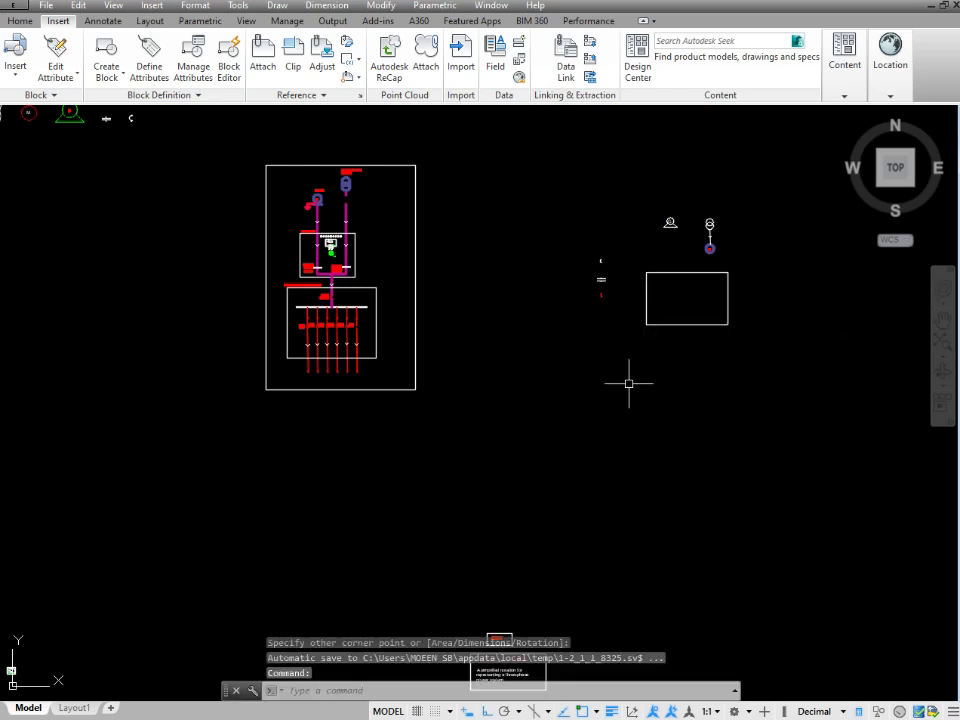
key(Escape)
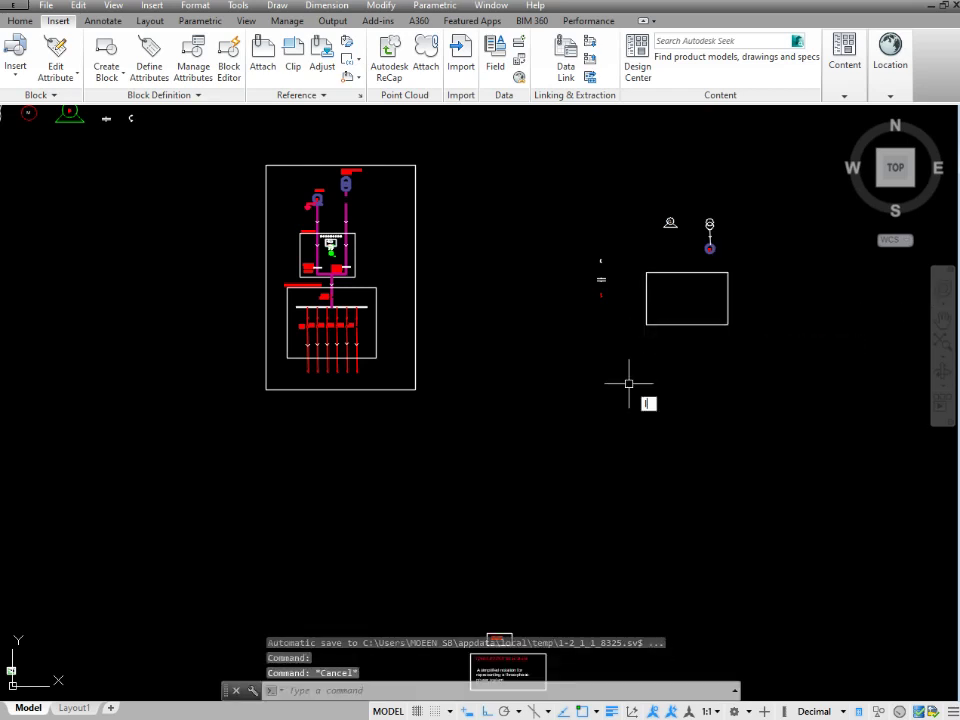
Draw a vertical line about 212 units long from the midpoint of the generator symbol's base down into the panel rectangle
text(l)
key(Return)
scroll(632, 206, up, 5)
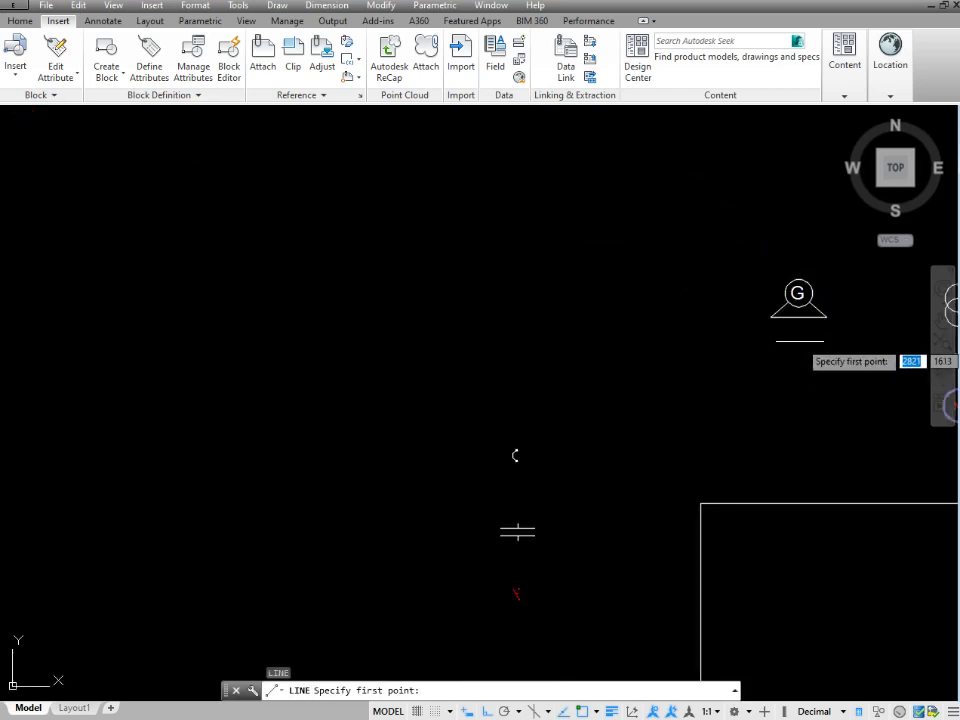
click(798, 338)
middle_drag(797, 349, 717, 149)
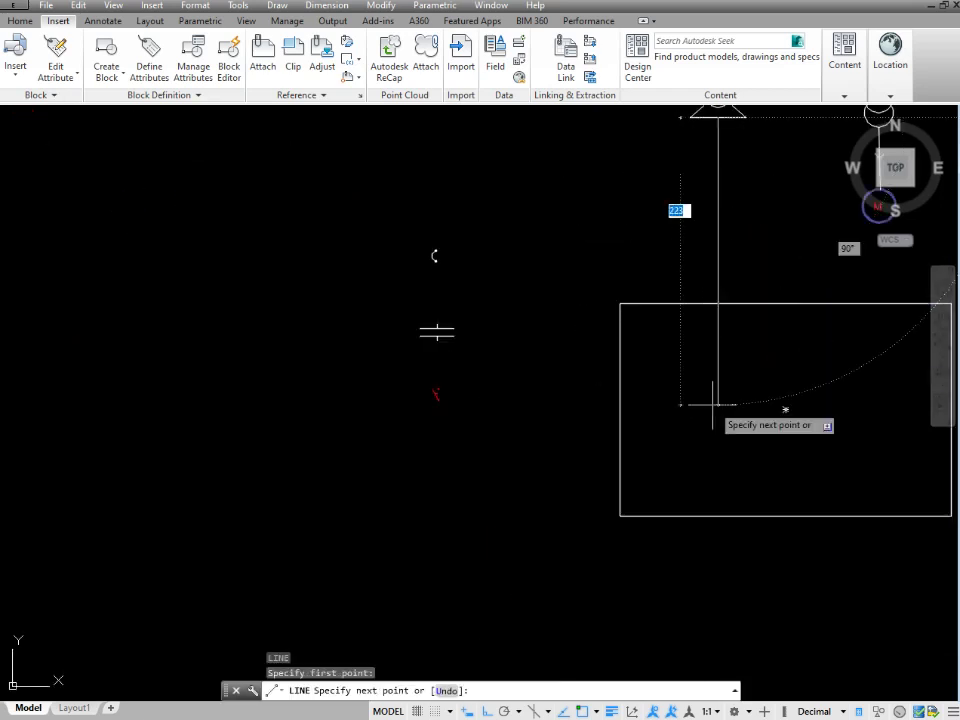
key(F8)
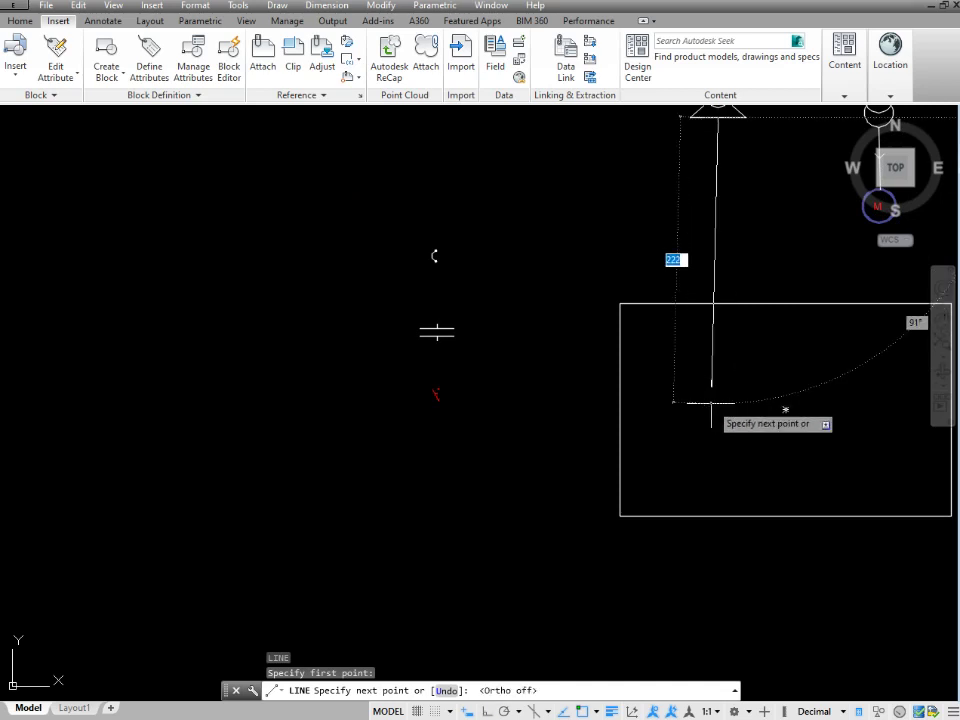
key(F8)
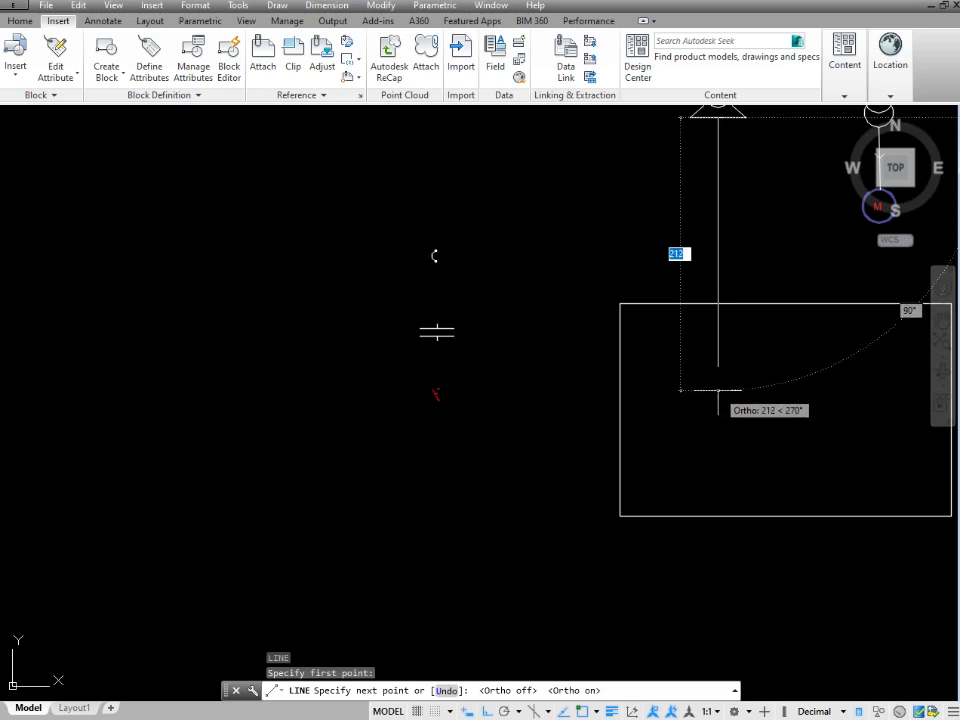
click(718, 390)
middle_drag(718, 390, 464, 377)
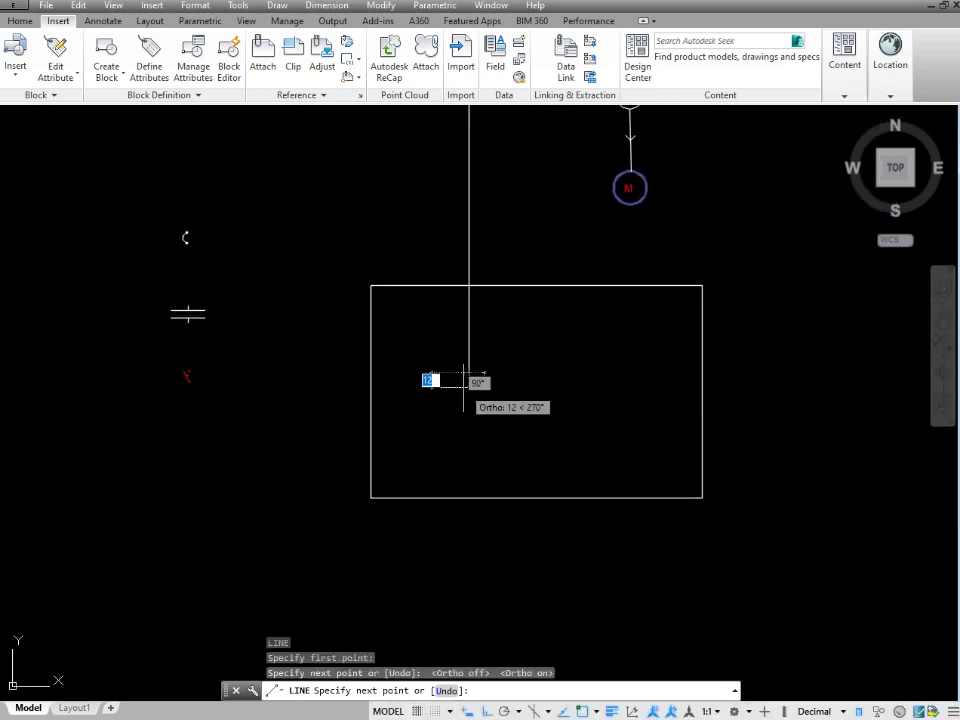
key(Escape)
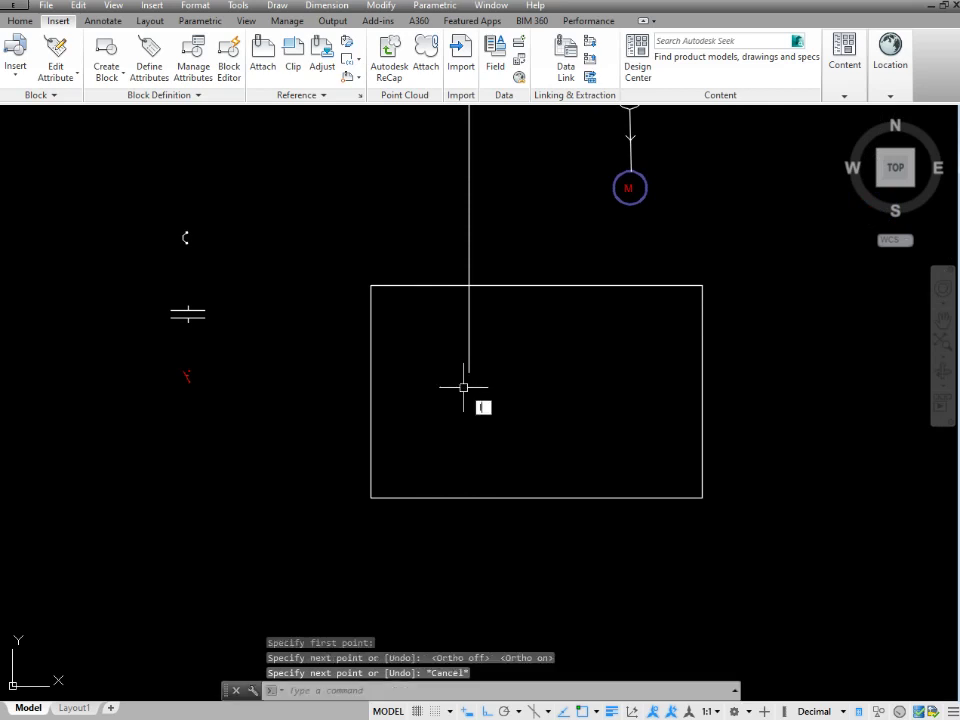
Draw a vertical line about 121 units long from the bottom of the meter circle down into the panel rectangle
key(Return)
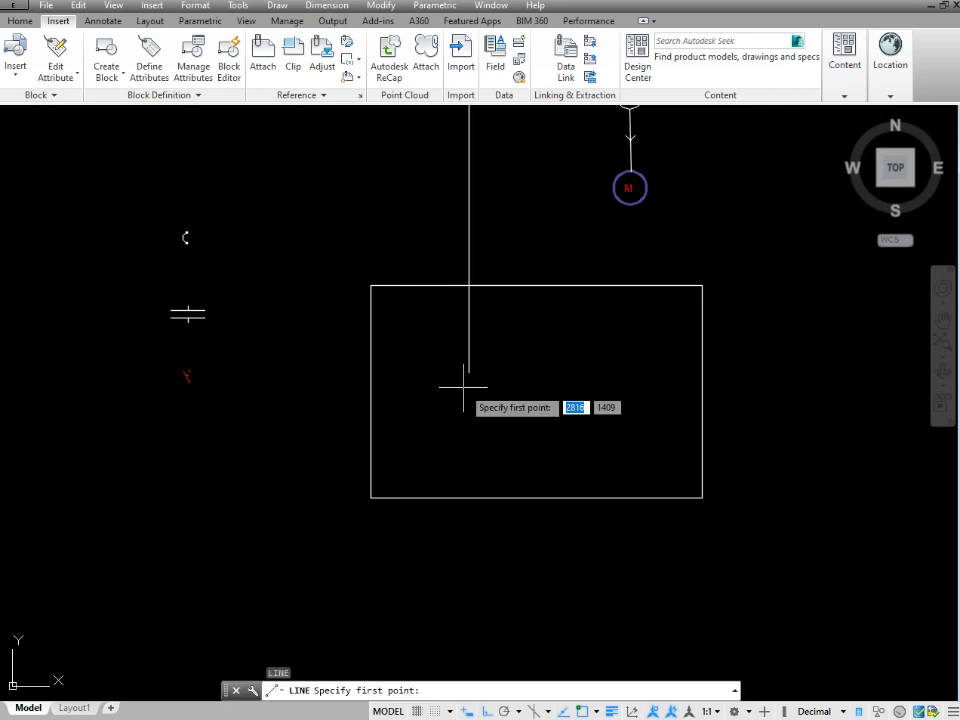
click(626, 204)
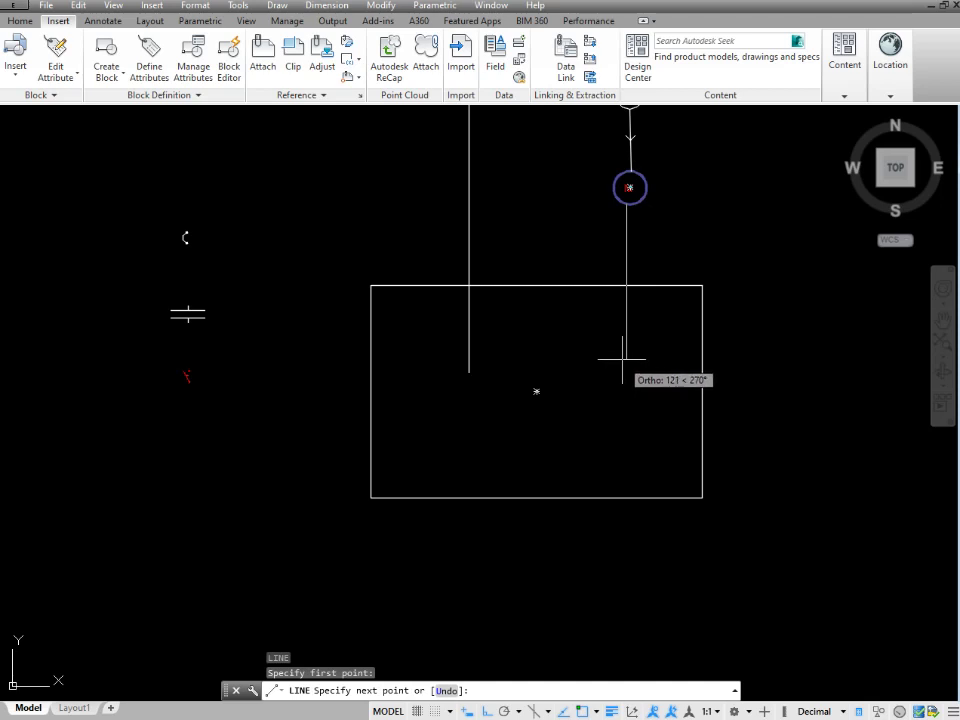
click(622, 358)
key(Escape)
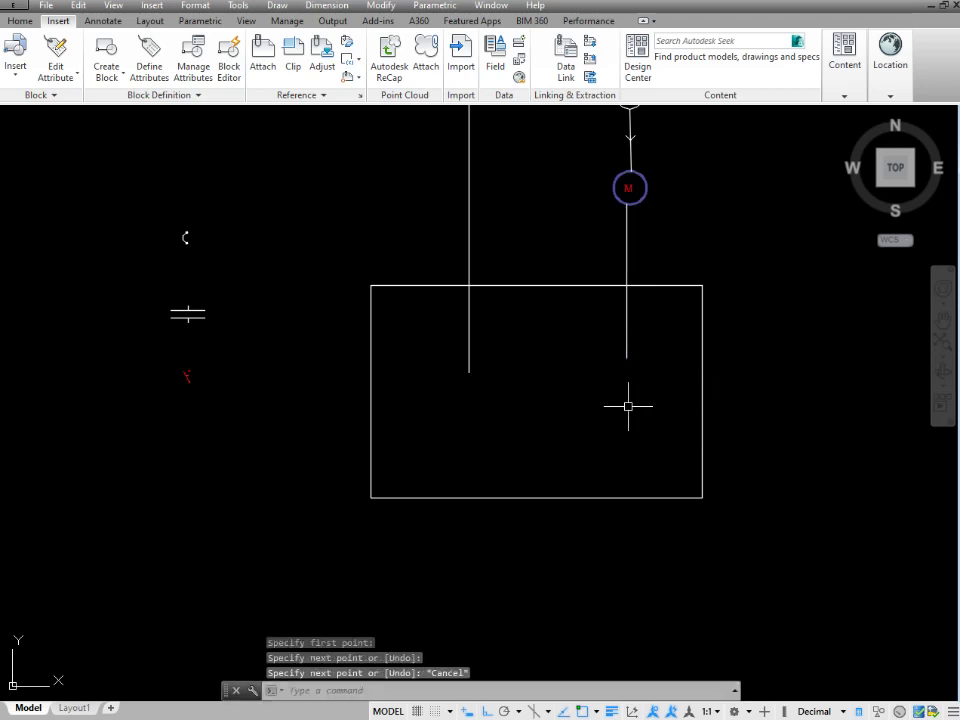
Copy the contactor block by its upper end onto the lower ends of both the generator and meter lines
middle_drag(250, 309, 480, 279)
click(426, 268)
click(378, 305)
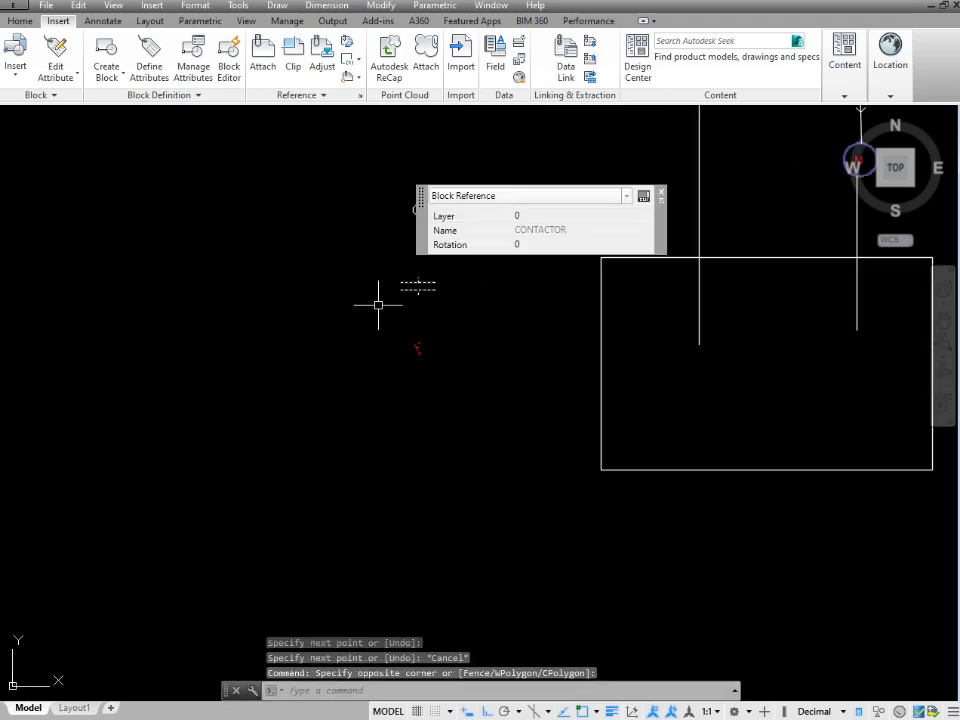
text(cp)
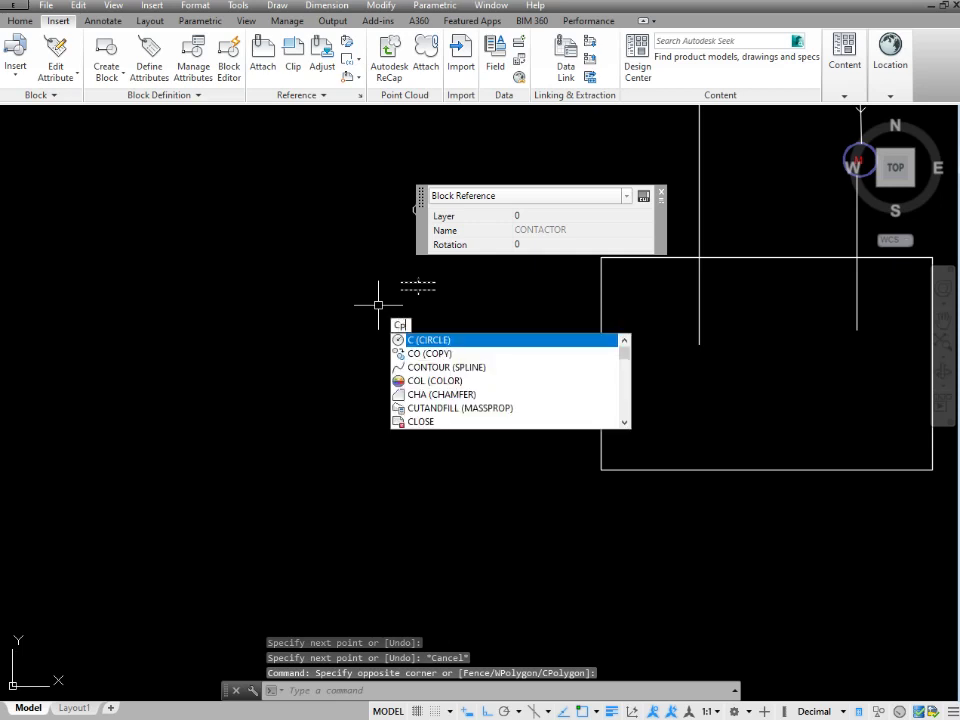
key(Return)
scroll(405, 280, up, 3)
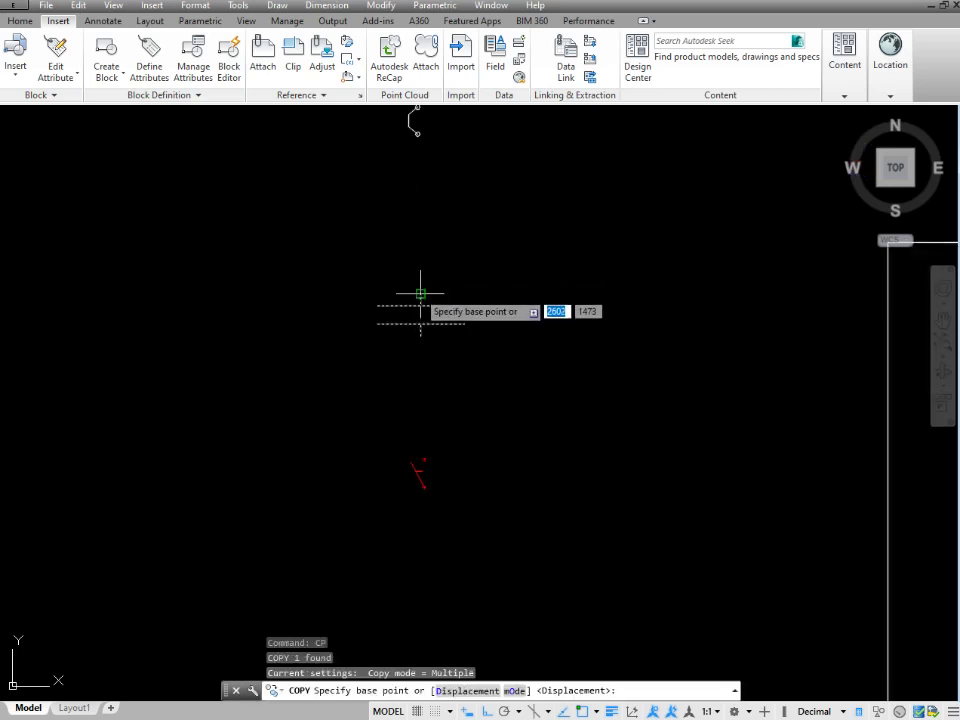
click(421, 293)
middle_drag(600, 320, 218, 298)
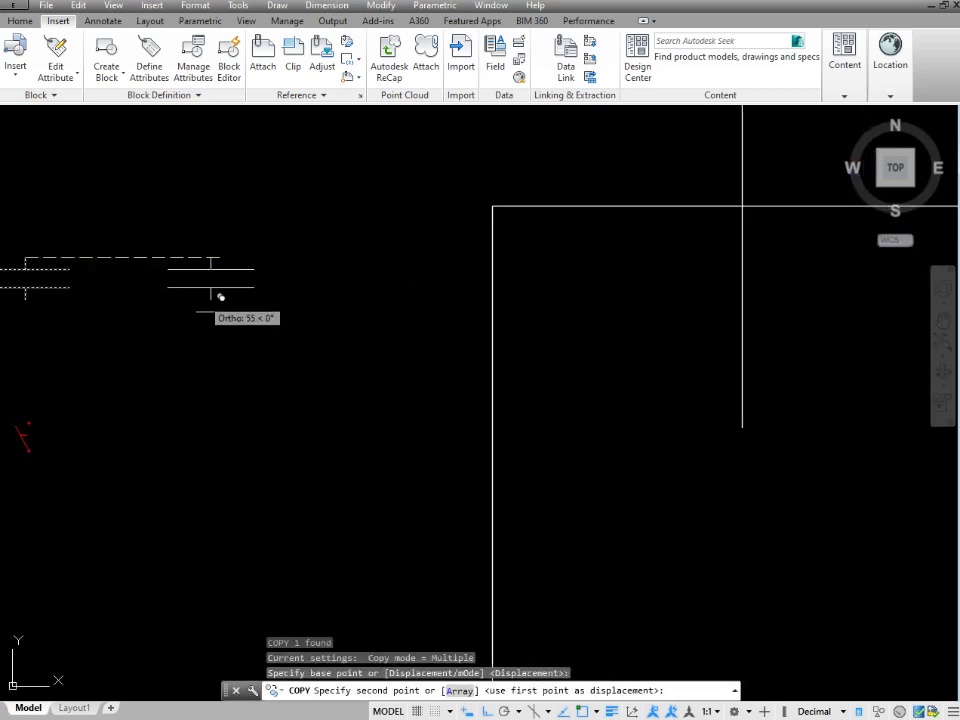
click(748, 422)
middle_drag(748, 422, 375, 407)
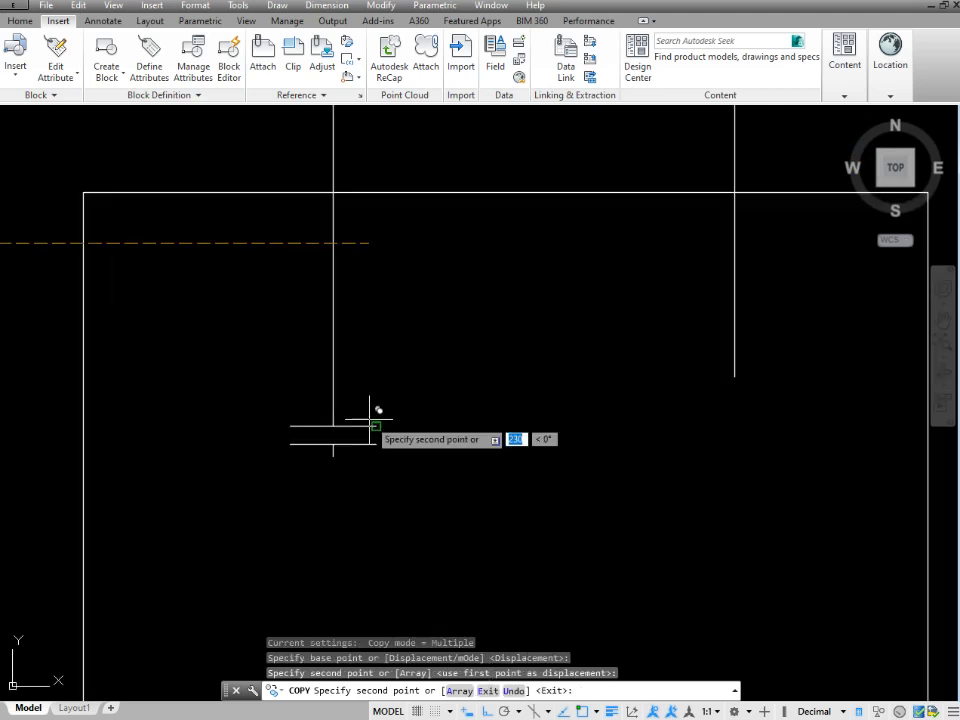
click(737, 382)
key(Escape)
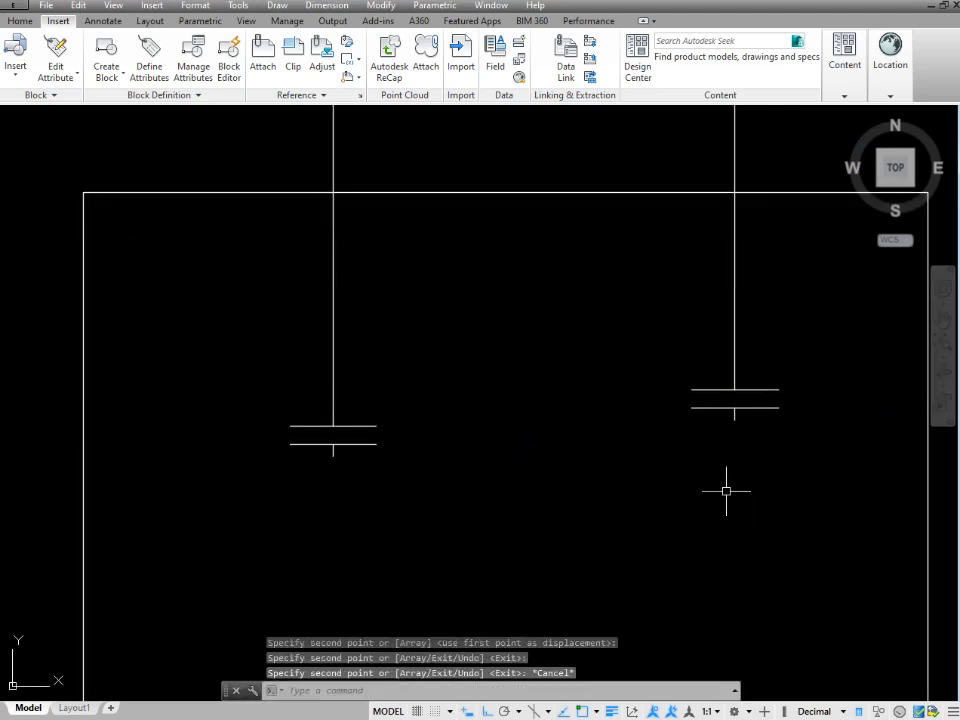
Draw a horizontal line inside the panel rectangle beneath the two contactors, starting just left of the generator line and extending past the meter line
scroll(730, 420, down, 5)
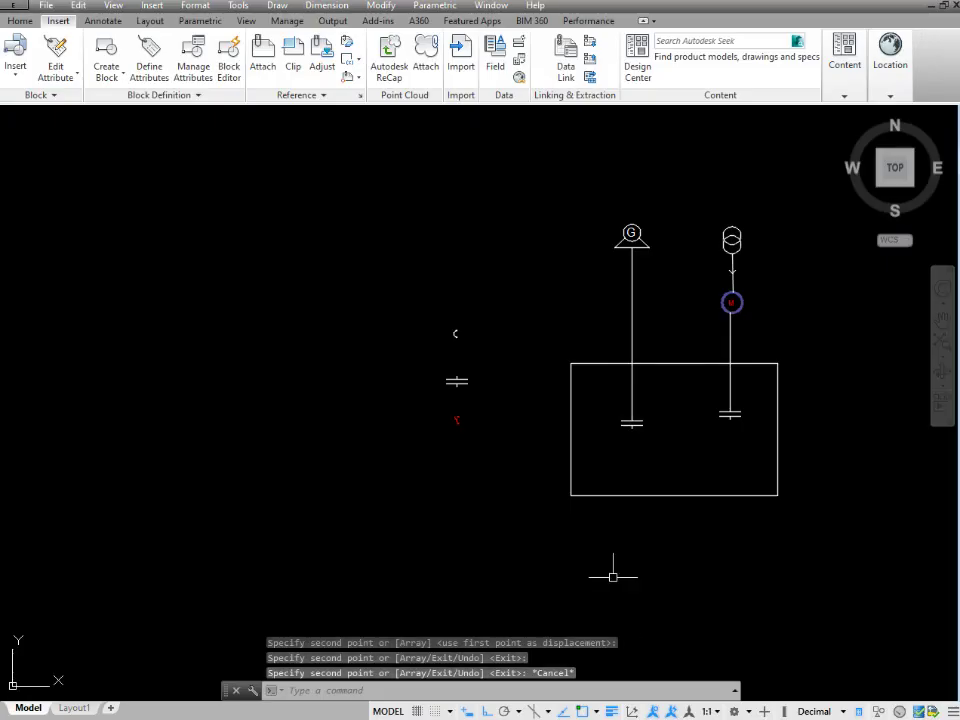
scroll(709, 420, up, 4)
middle_drag(709, 420, 688, 346)
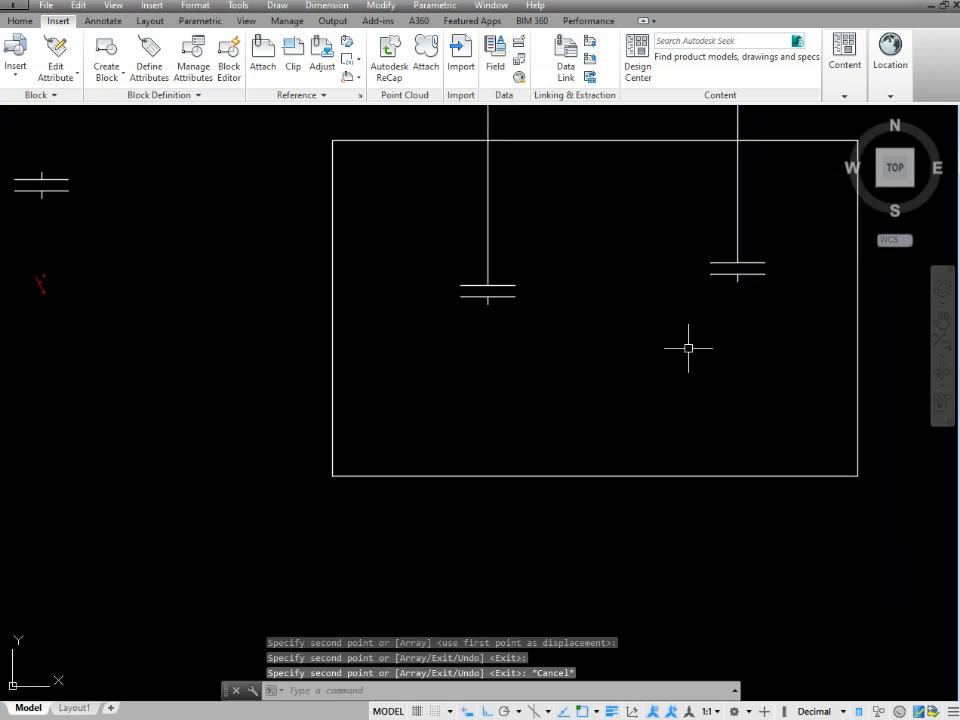
text(l)
key(Return)
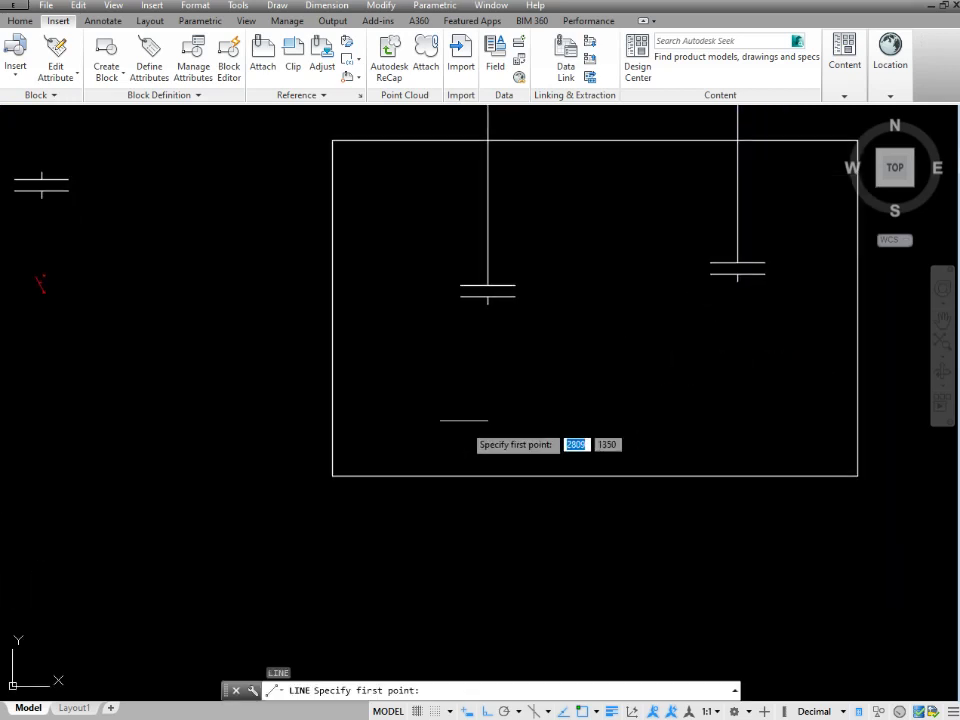
click(475, 379)
click(833, 375)
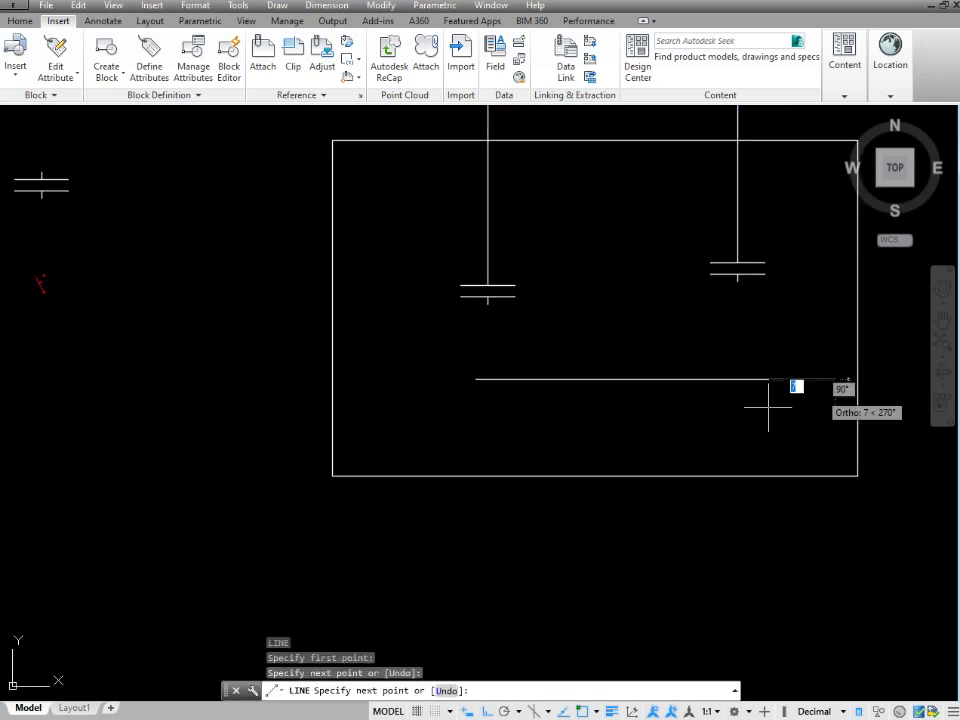
key(Escape)
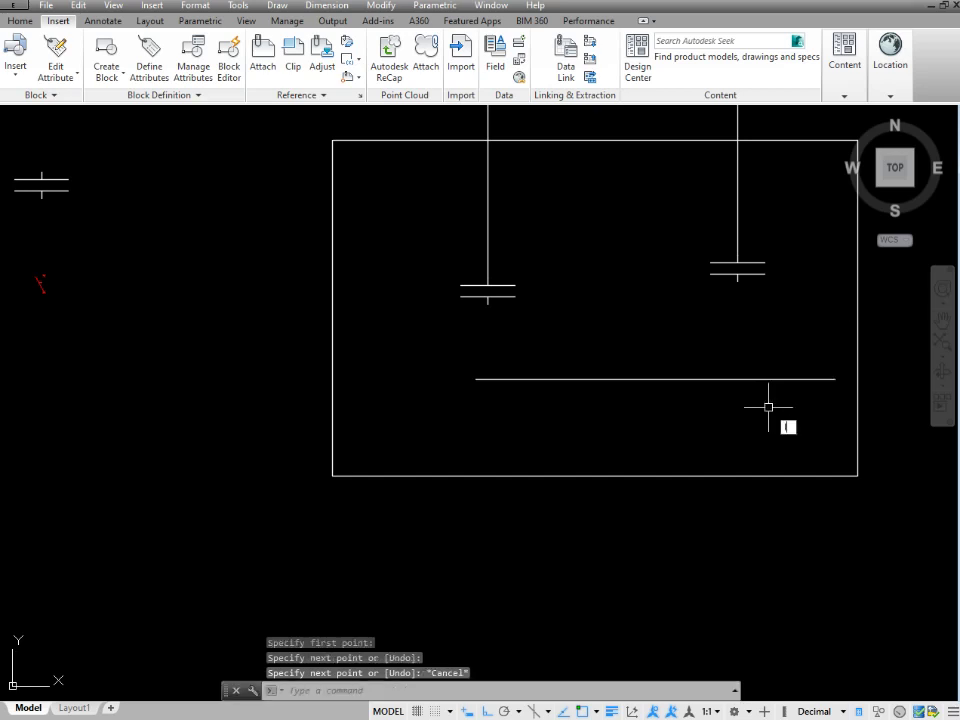
Connect the lower end of the meter-side contactor to the horizontal line with a vertical line
text(l)
key(Return)
click(737, 280)
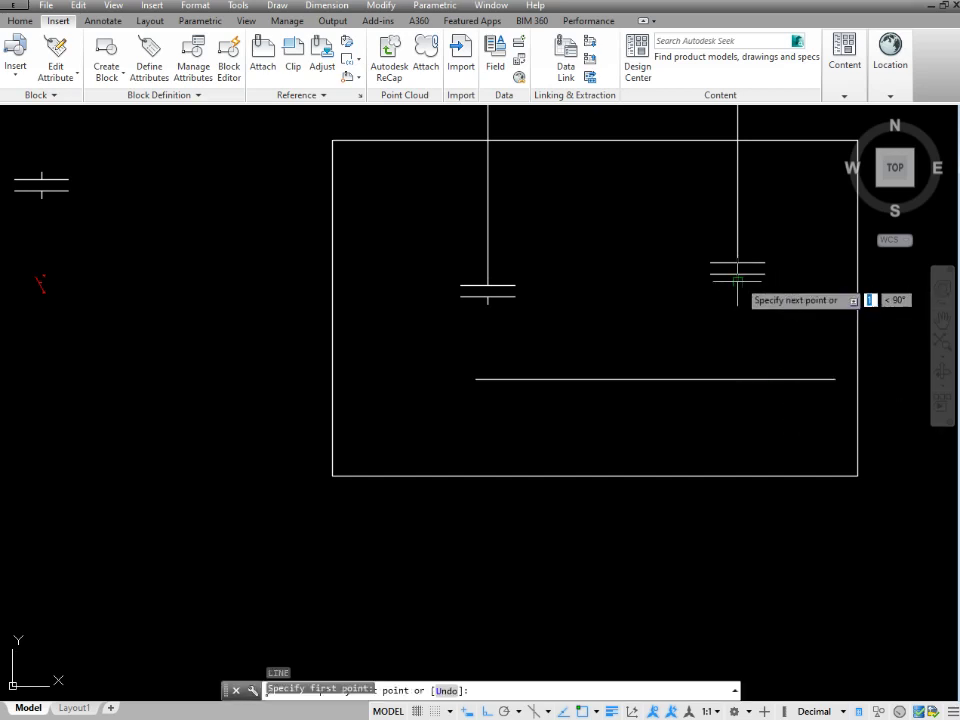
click(737, 379)
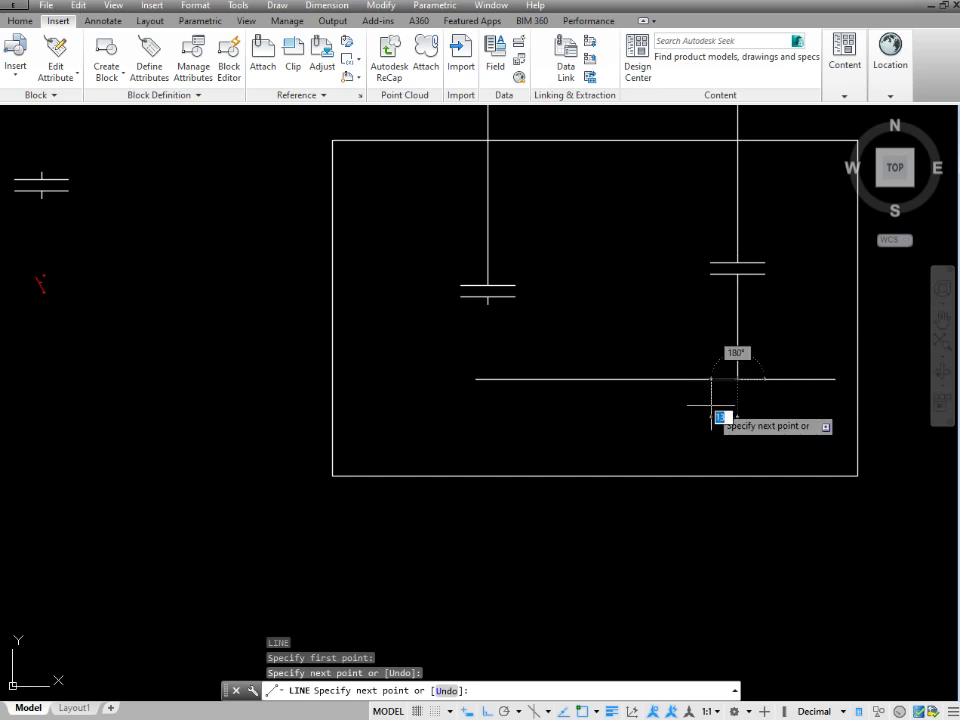
key(Escape)
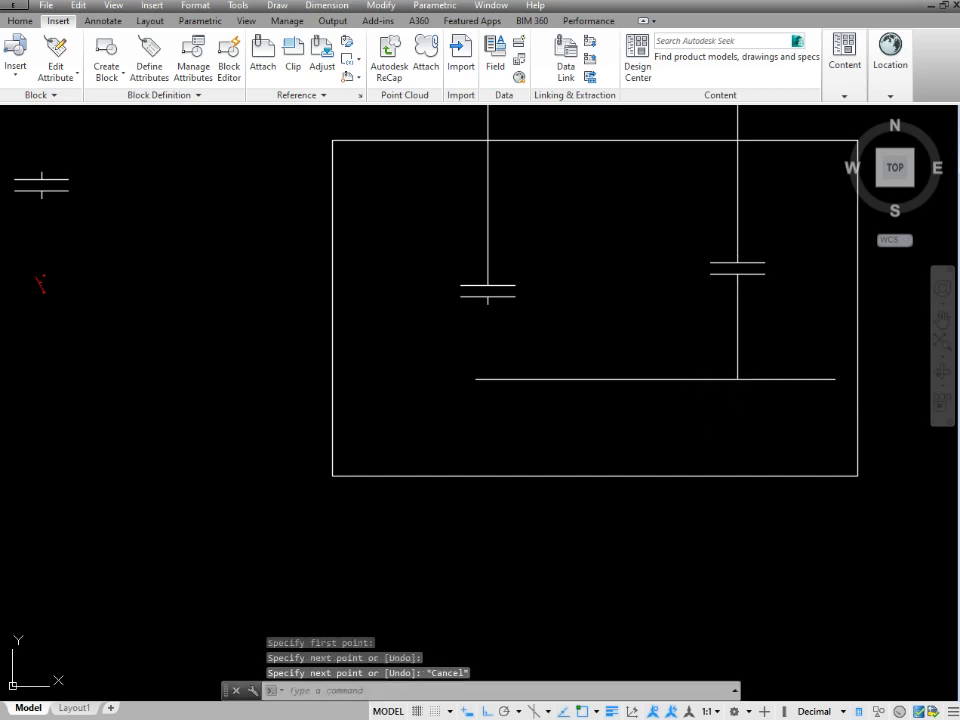
Connect the lower end of the generator-side contactor to the horizontal line with a vertical line
text(l)
key(Return)
scroll(709, 400, up, 2)
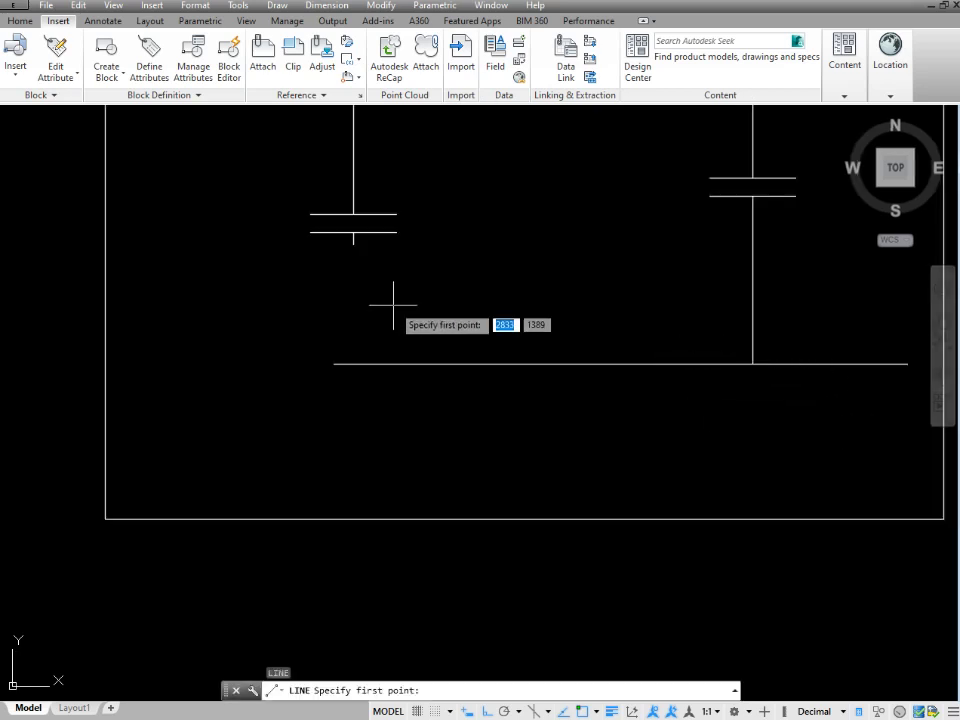
click(354, 243)
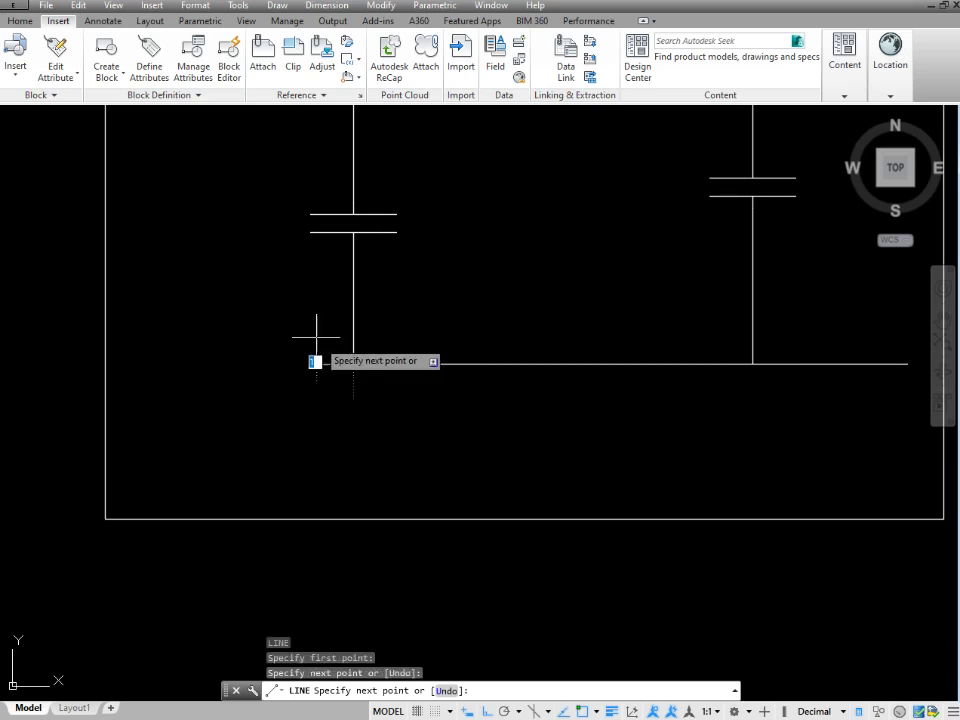
key(Escape)
scroll(315, 337, down, 4)
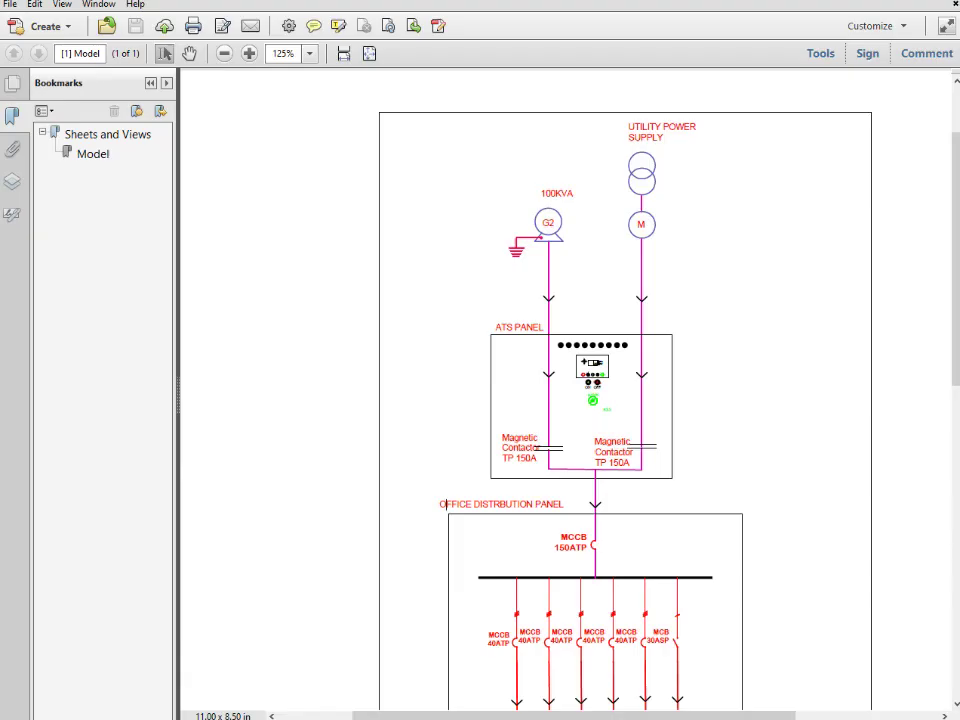
key(ctrl+a)
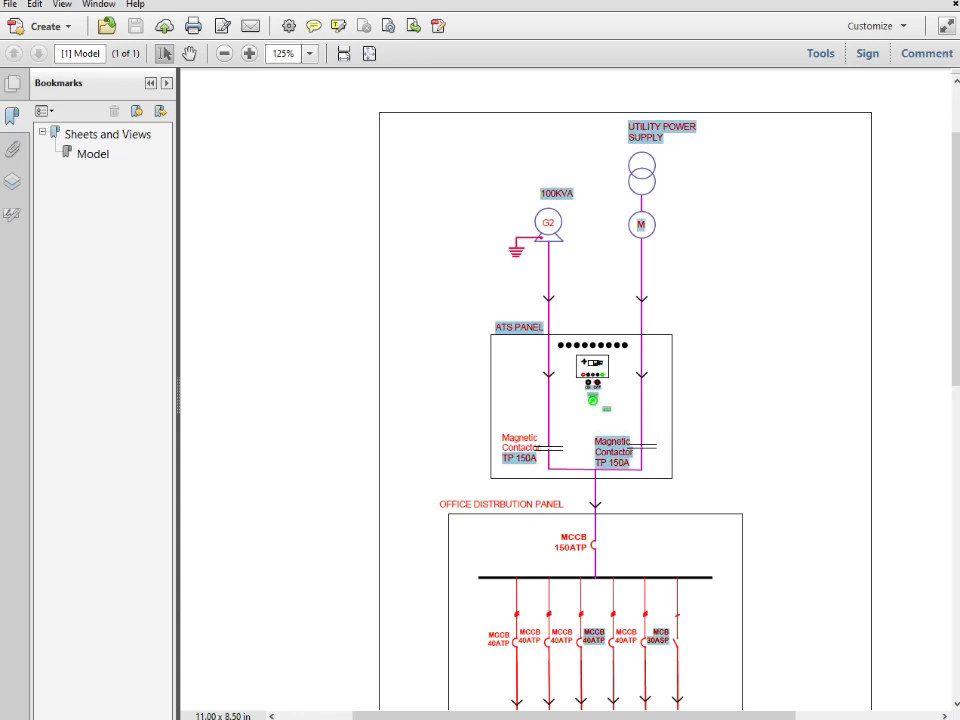
click(472, 347)
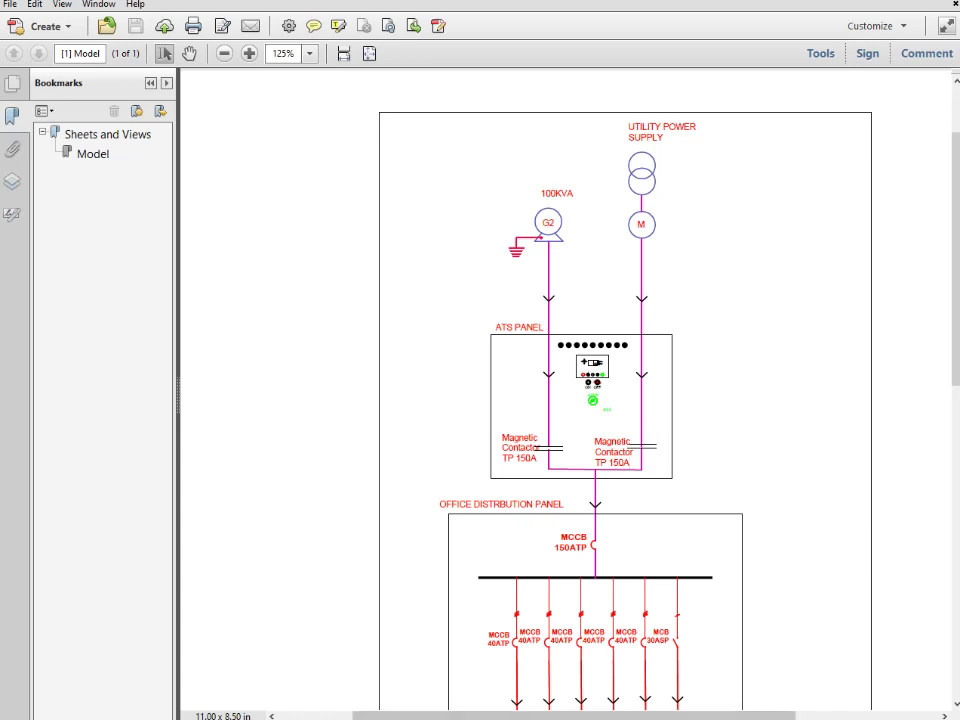
Switch from the PDF reference back to AutoCAD and copy the panel rectangle about 244 units straight down
mouse_move(608, 719)
click(608, 650)
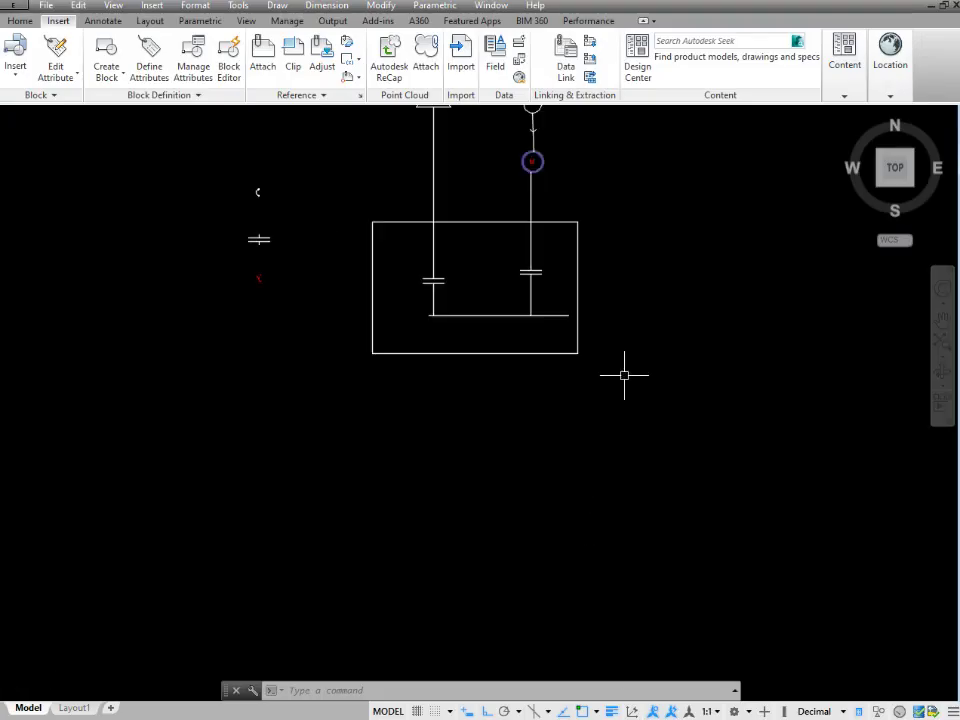
scroll(626, 375, down, 2)
click(622, 358)
click(565, 382)
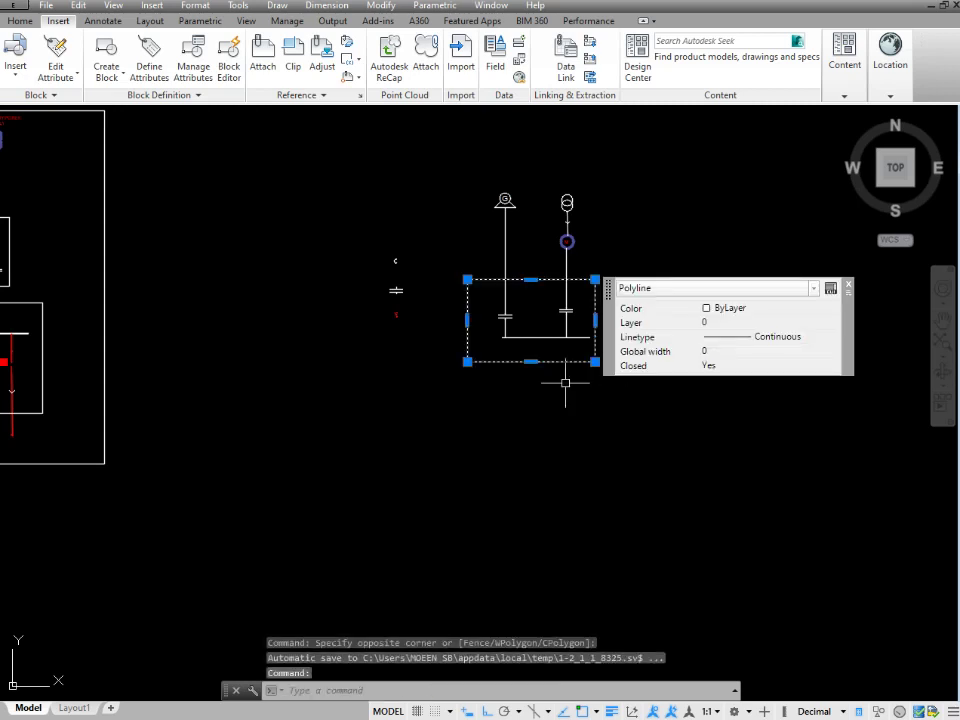
text(cp)
key(Return)
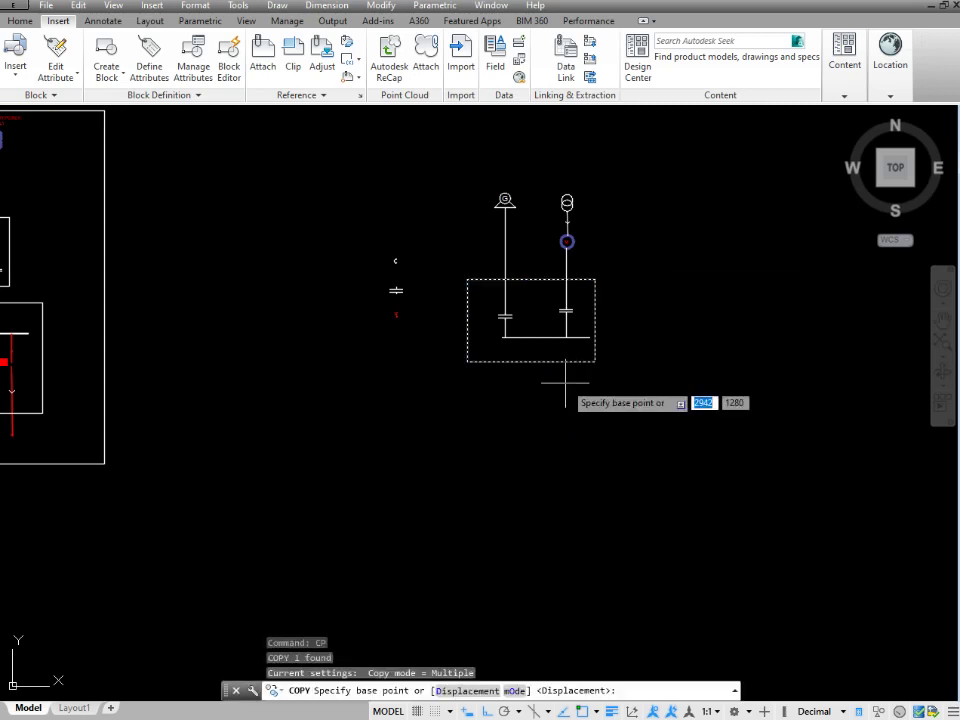
click(594, 280)
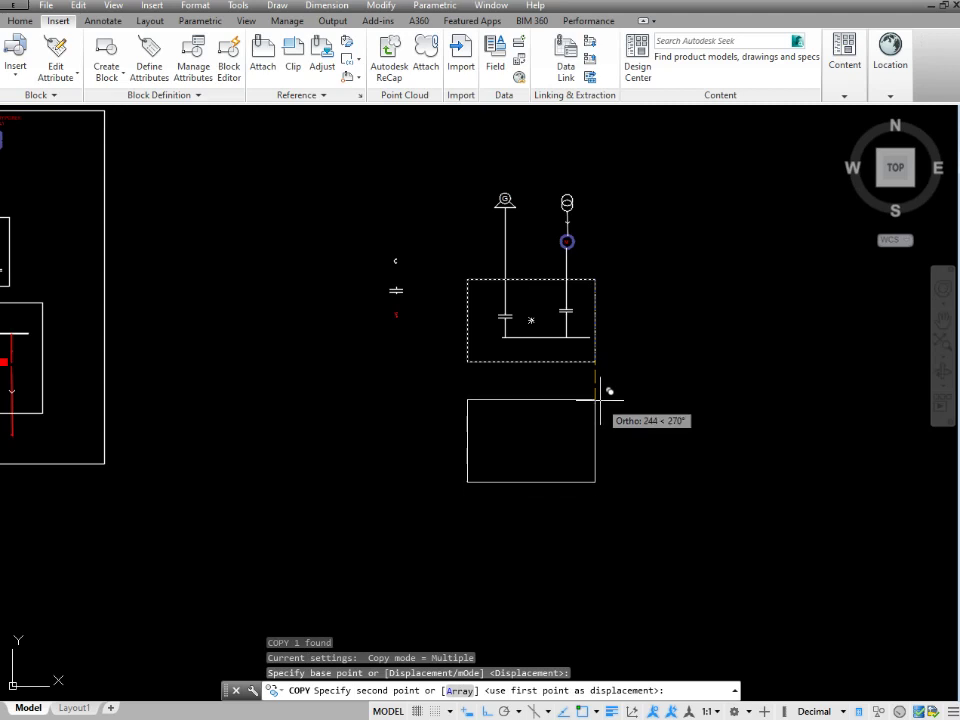
key(Escape)
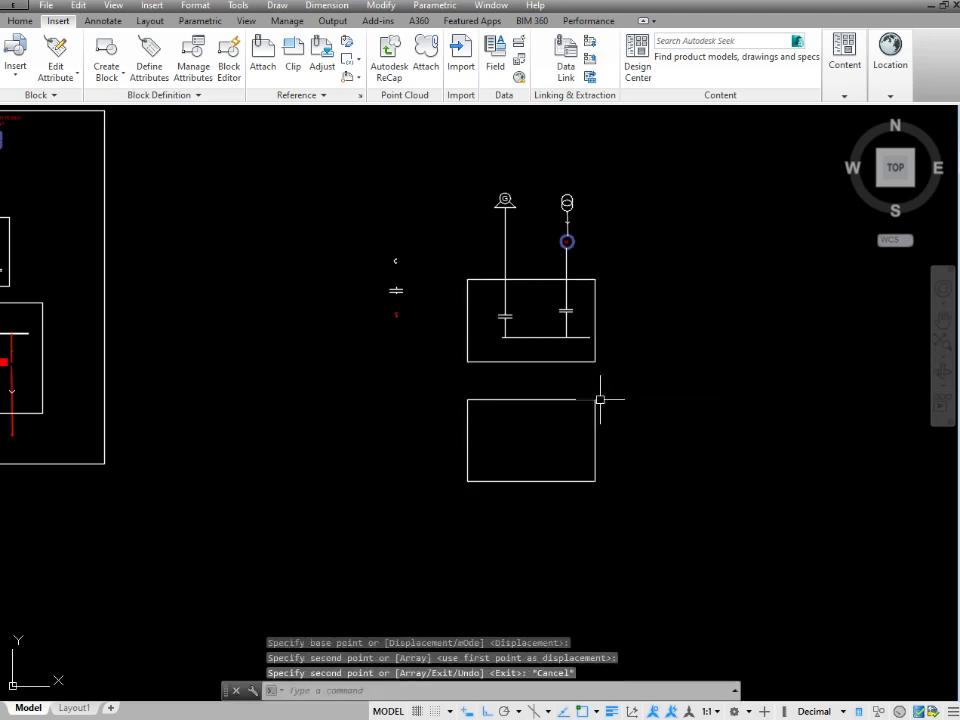
Copy the MCCB symbol from the symbol column into the lower panel rectangle, just below the middle of its upper edge
scroll(600, 399, up, 2)
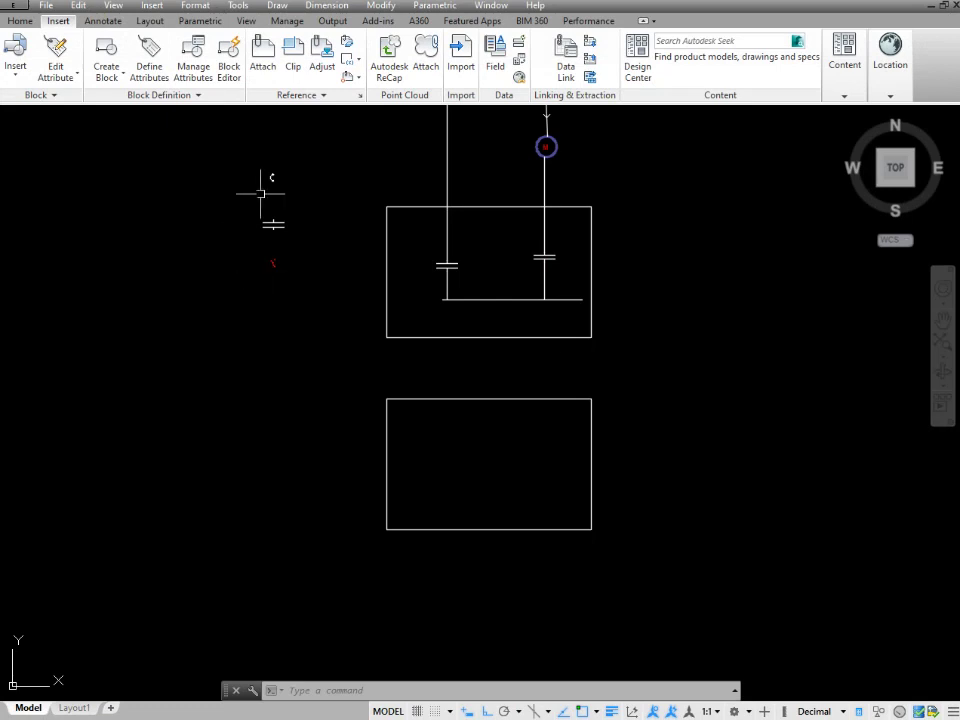
scroll(225, 168, up, 4)
click(343, 189)
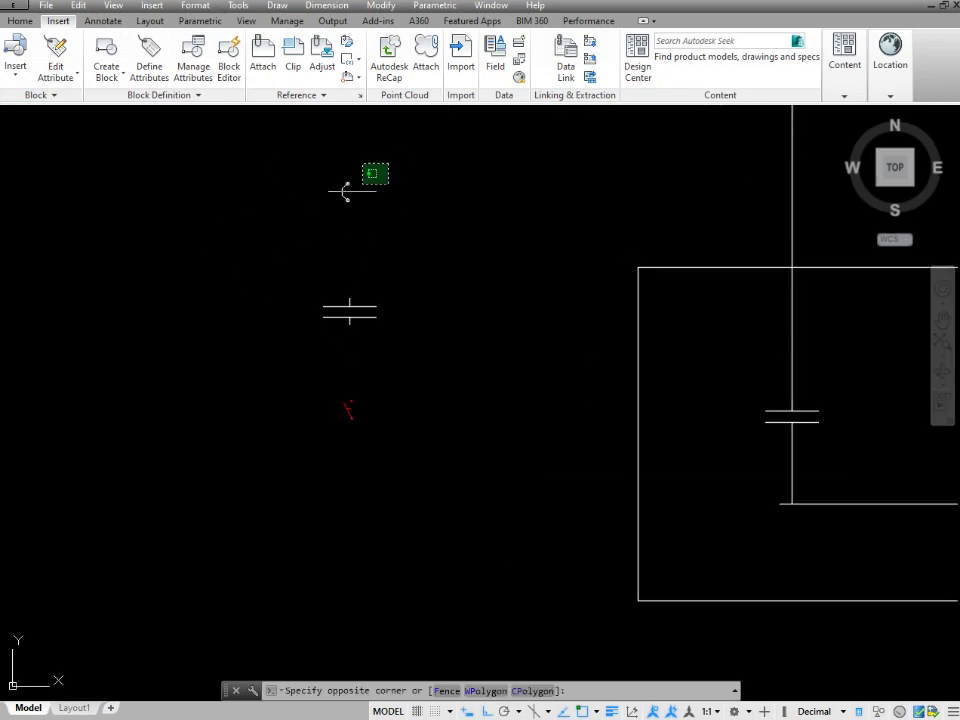
click(287, 240)
text(co)
key(Return)
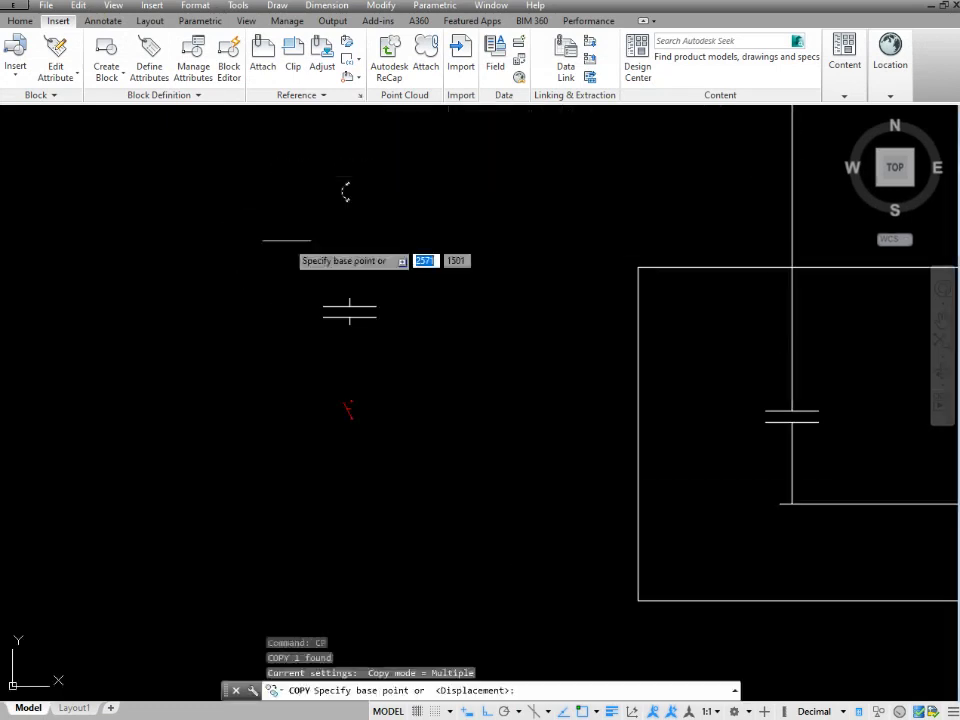
click(346, 190)
middle_drag(346, 190, 154, 223)
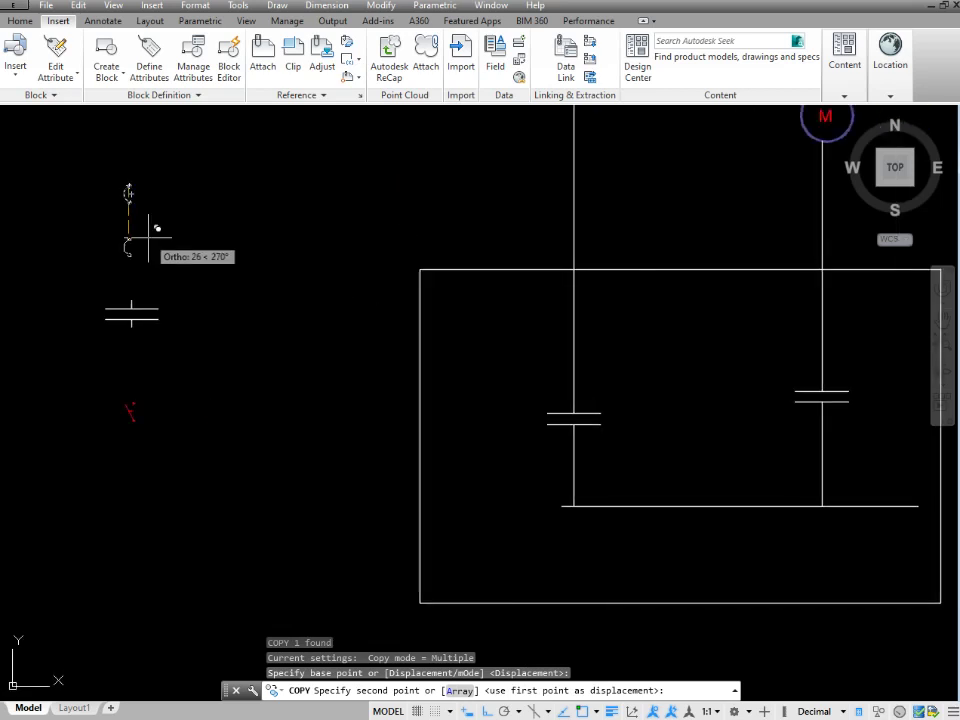
key(F8)
scroll(330, 376, down, 6)
middle_drag(455, 498, 463, 336)
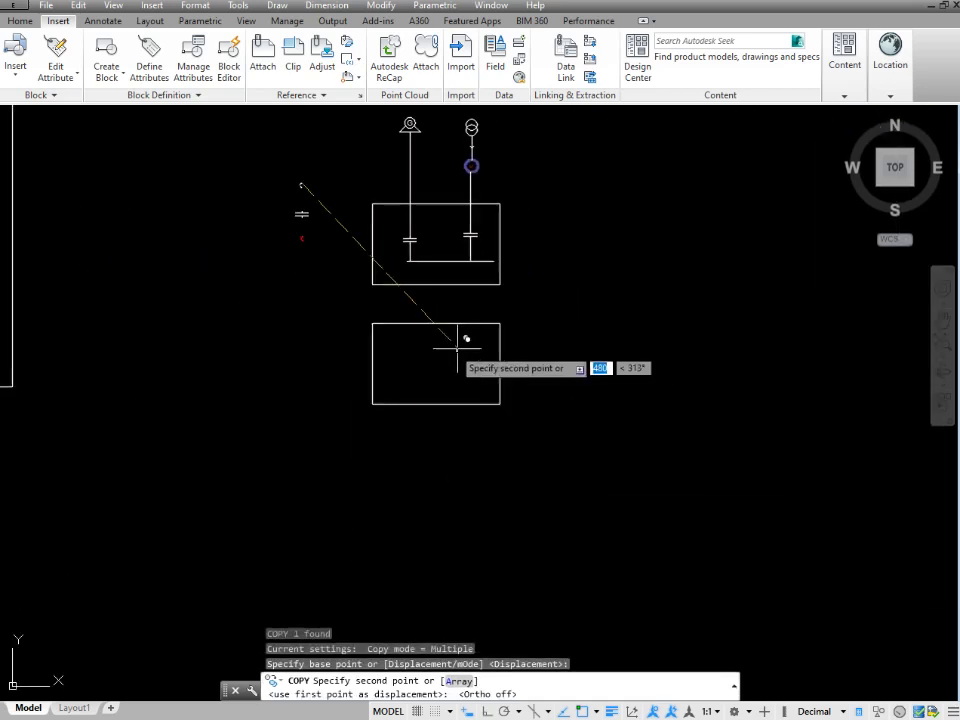
scroll(435, 336, up, 4)
click(455, 316)
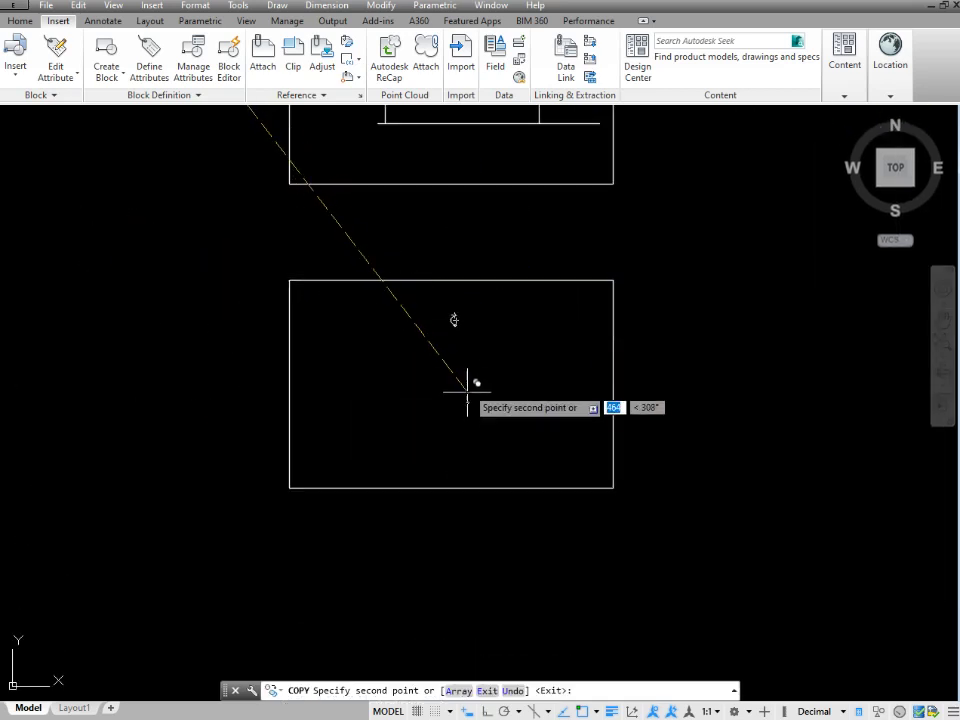
key(Escape)
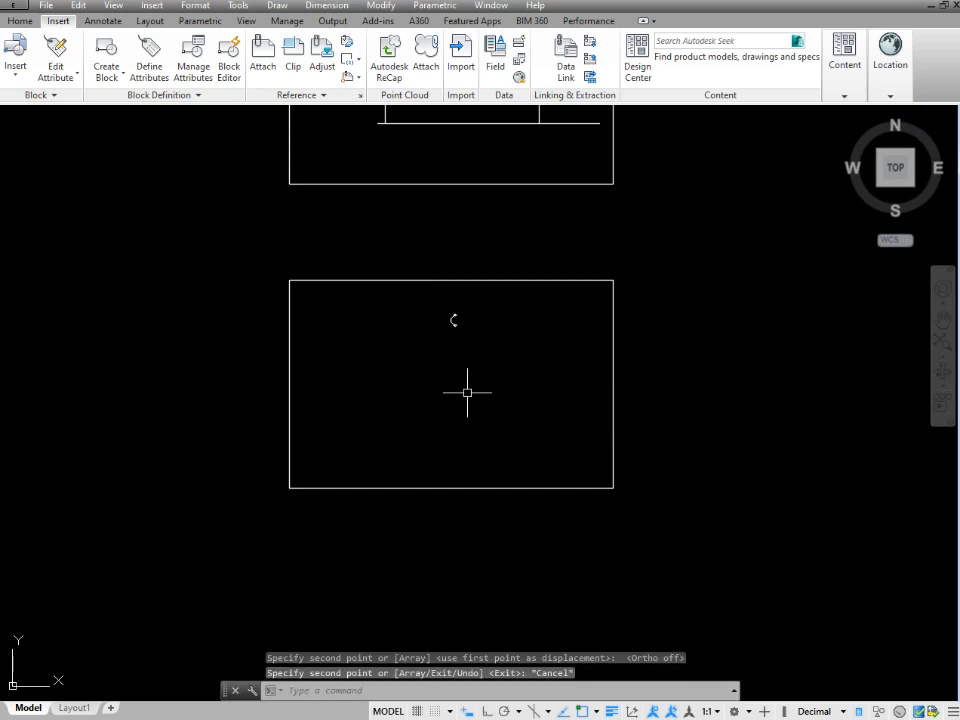
Draw a vertical line from the upper end of the copied MCCB symbol straight up to the horizontal line in the ATS panel
key(Return)
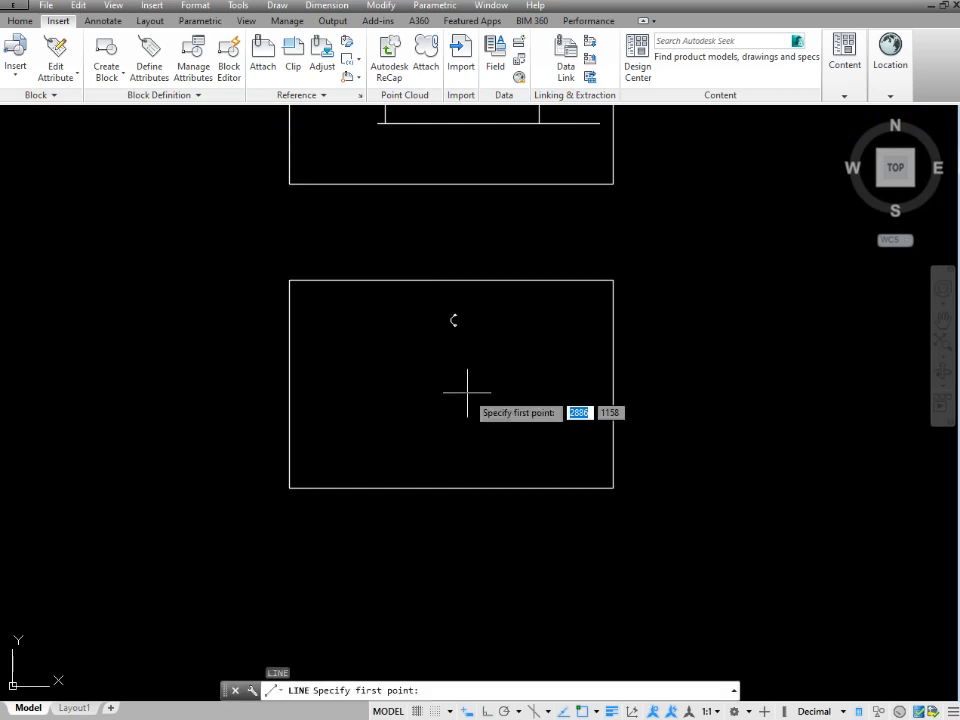
scroll(452, 296, up, 5)
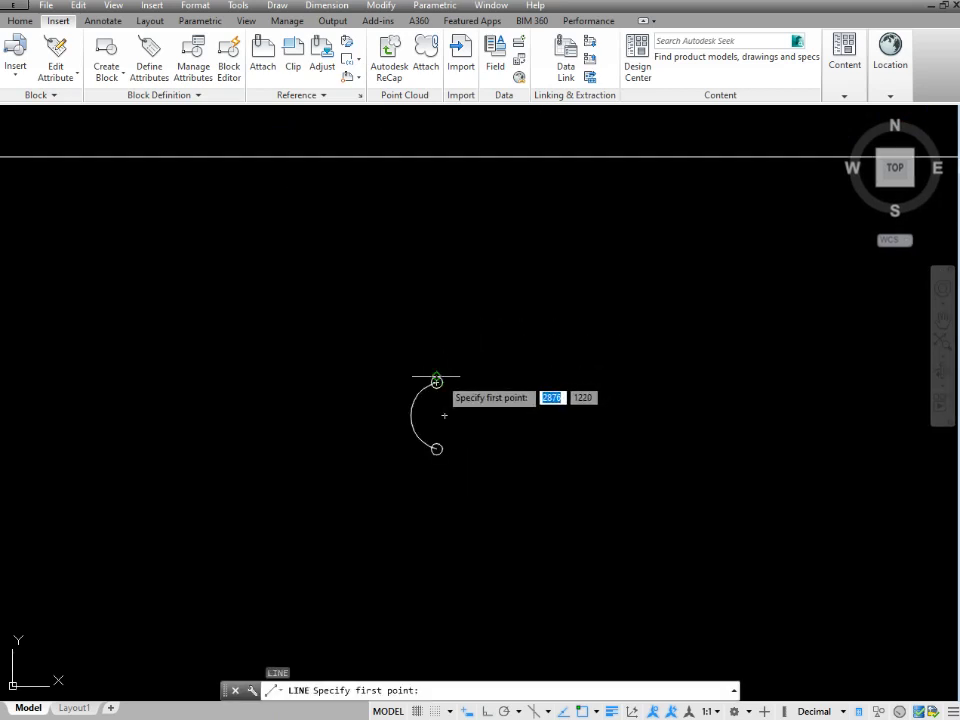
click(437, 382)
mouse_move(448, 375)
middle_down()
mouse_move(448, 536)
mouse_move(443, 302)
middle_up()
scroll(385, 482, down, 2)
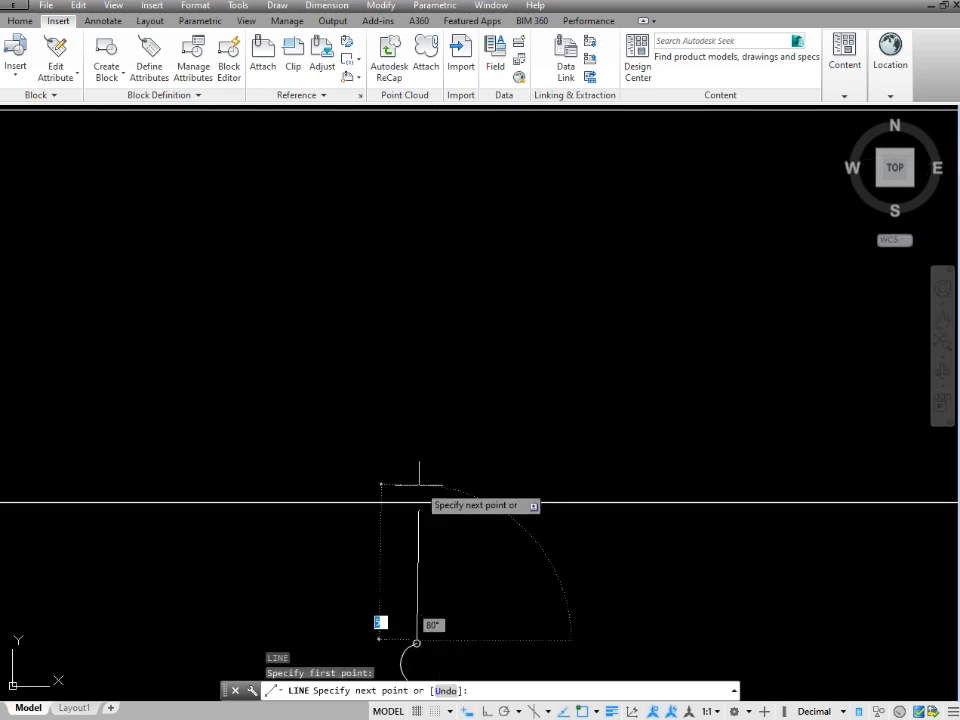
key(F8)
scroll(400, 420, up, 5)
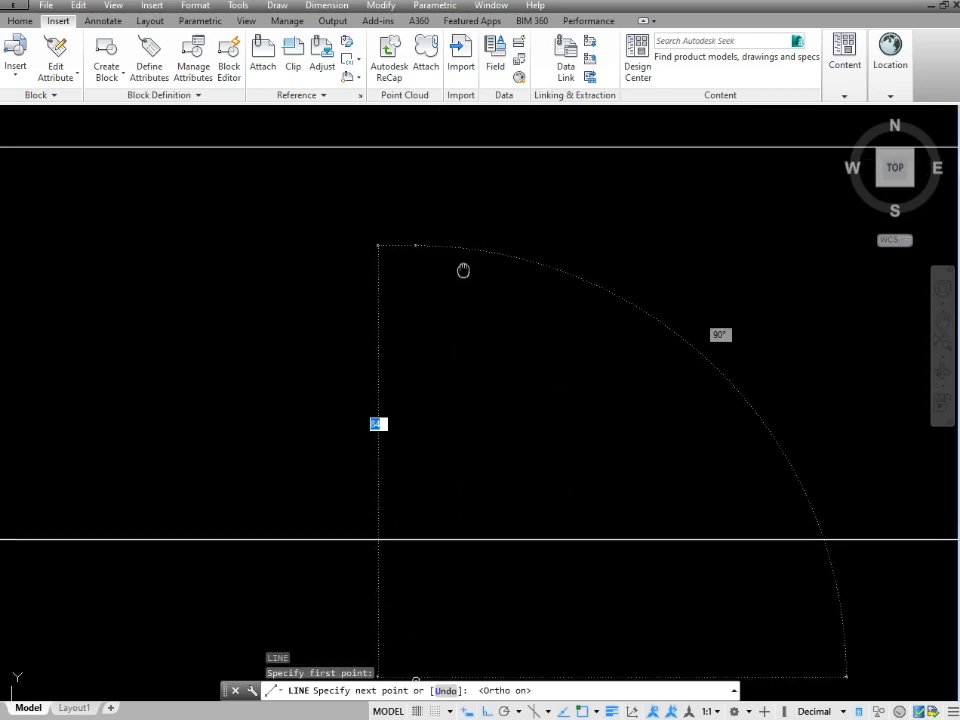
scroll(413, 307, down, 4)
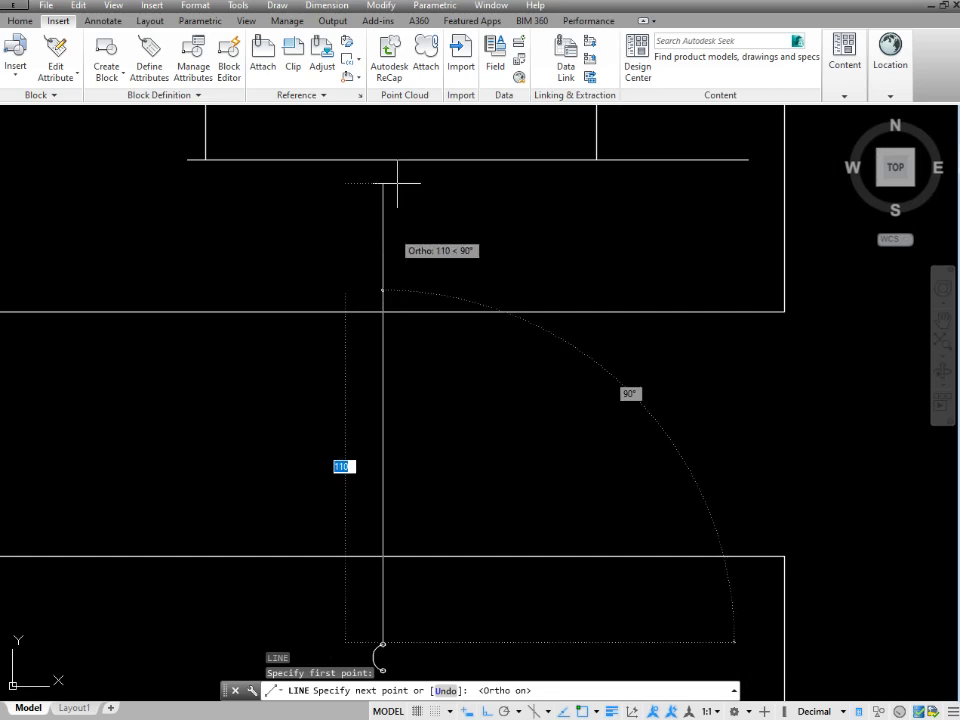
scroll(369, 137, up, 2)
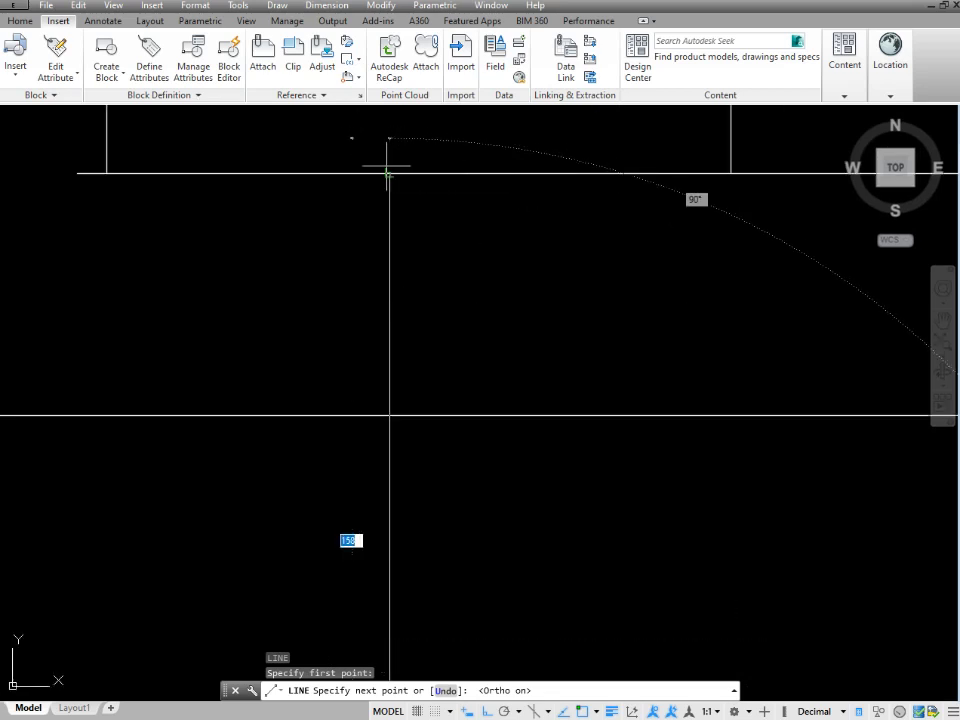
click(389, 173)
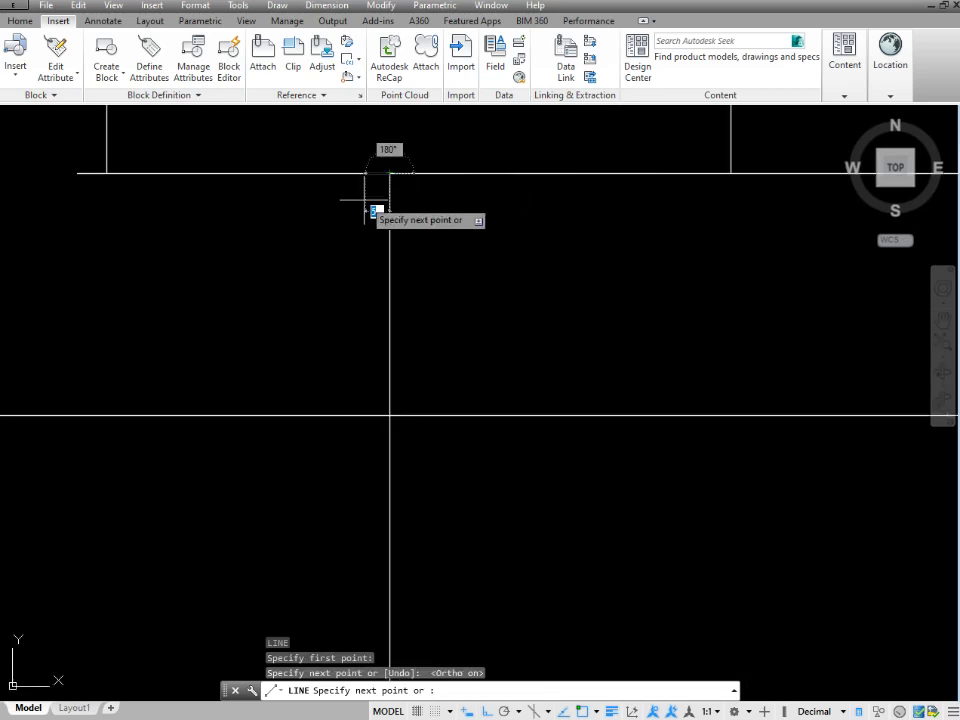
key(Escape)
scroll(471, 283, down, 5)
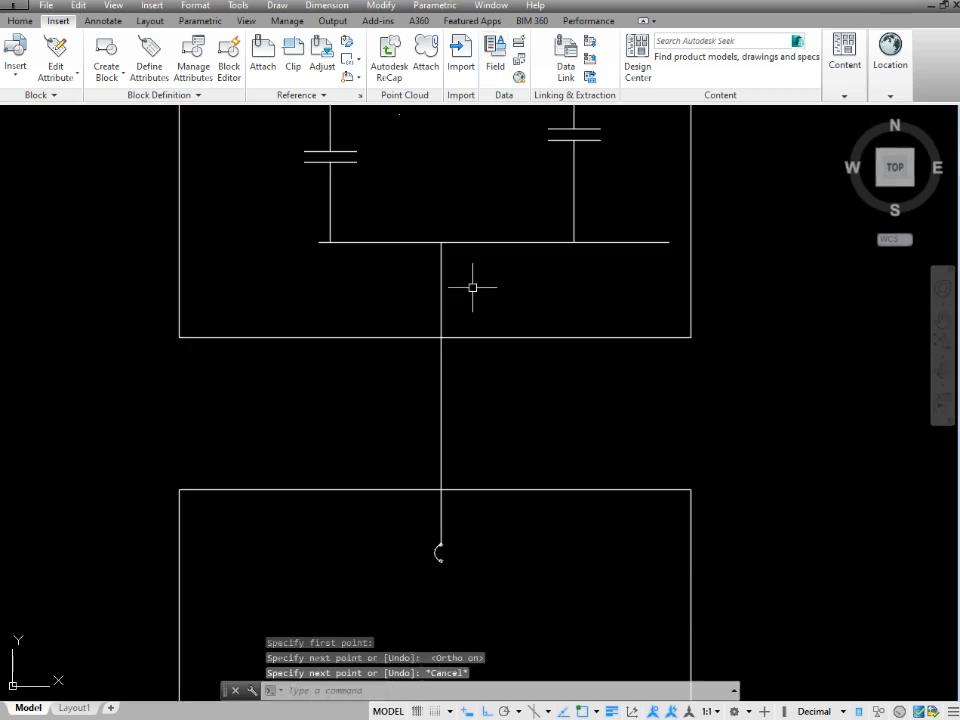
Switch from the PDF reference back to AutoCAD and draw a horizontal busbar line across the lower panel, beneath the MCCB symbol
scroll(519, 275, up, 4)
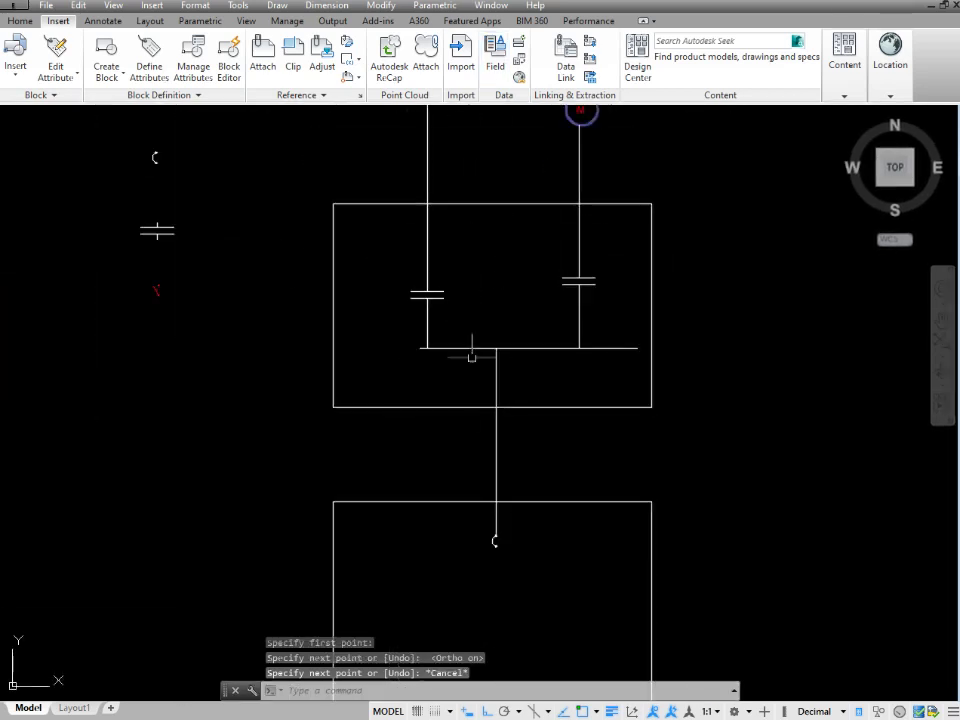
scroll(492, 443, up, 2)
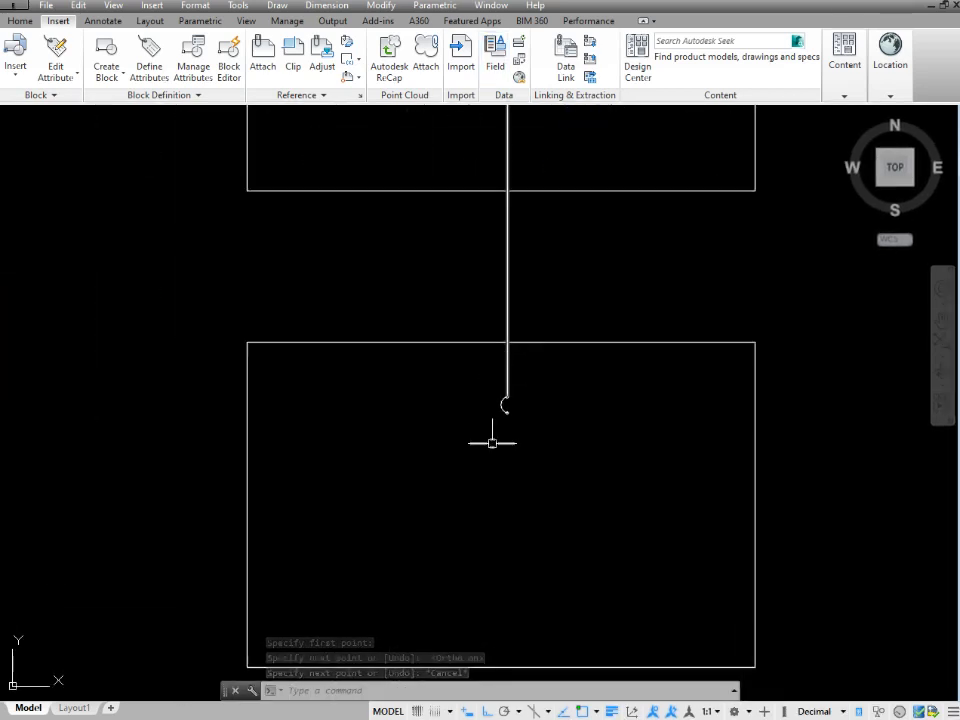
scroll(595, 394, down, 1)
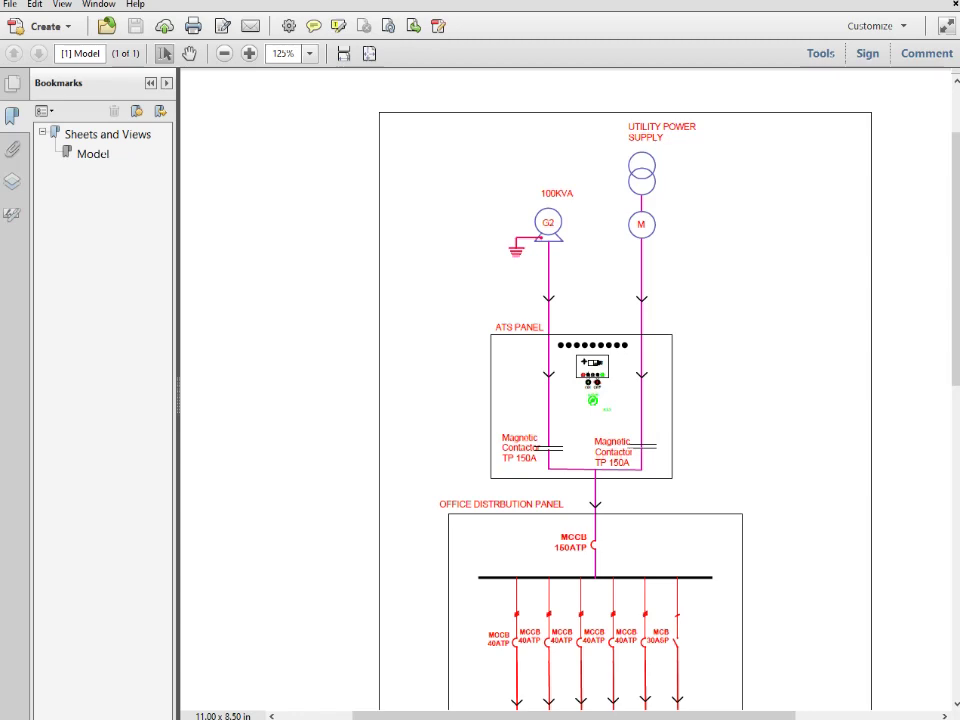
key(alt+Tab)
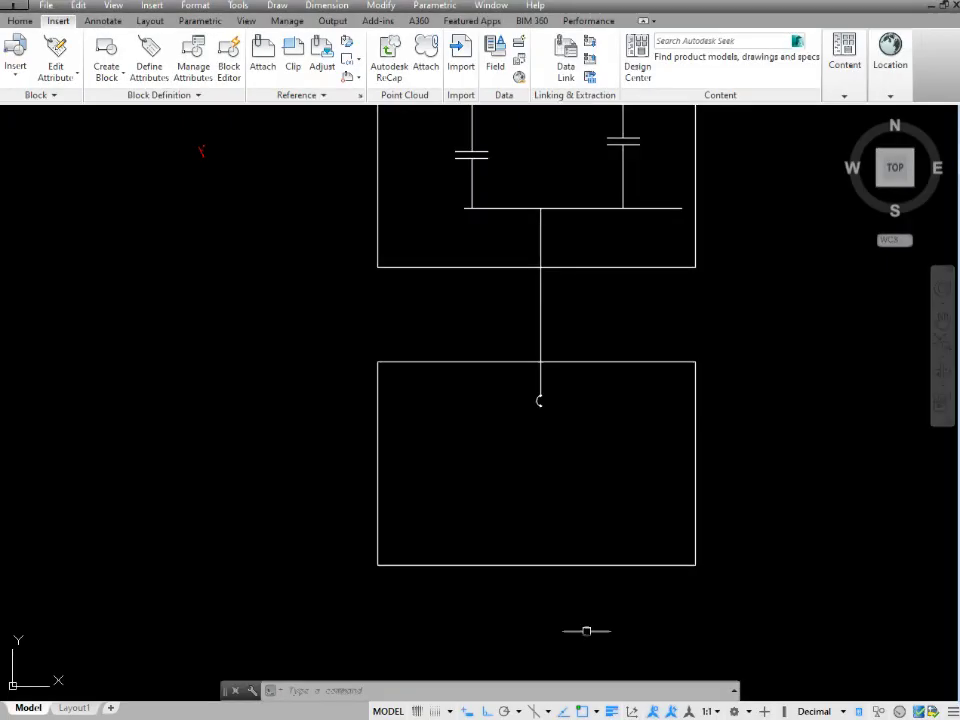
scroll(600, 439, down, 2)
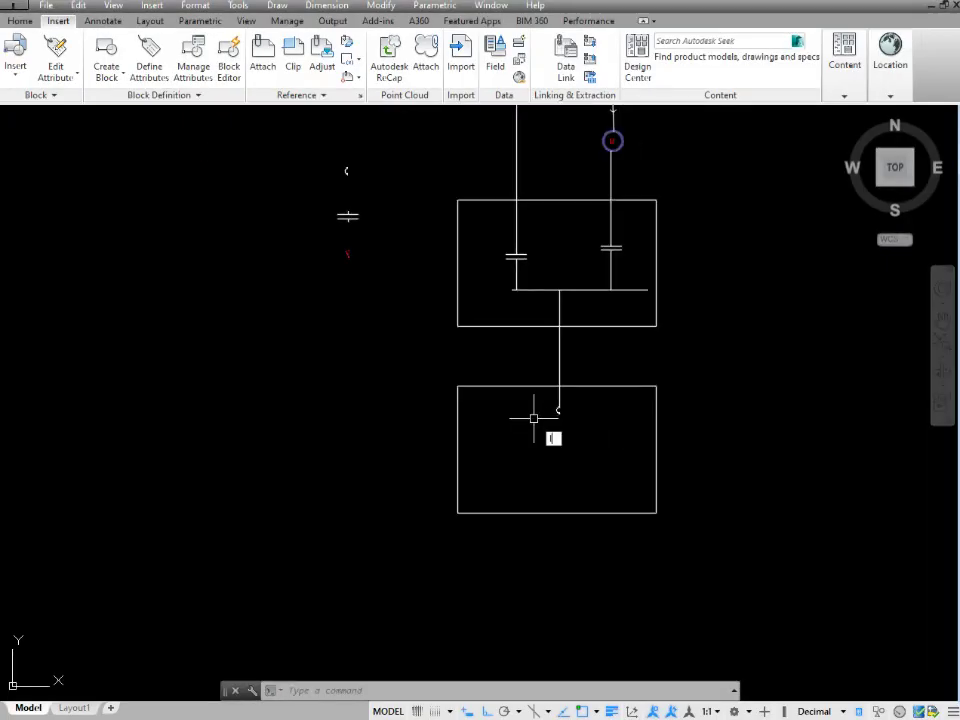
key(Return)
click(494, 440)
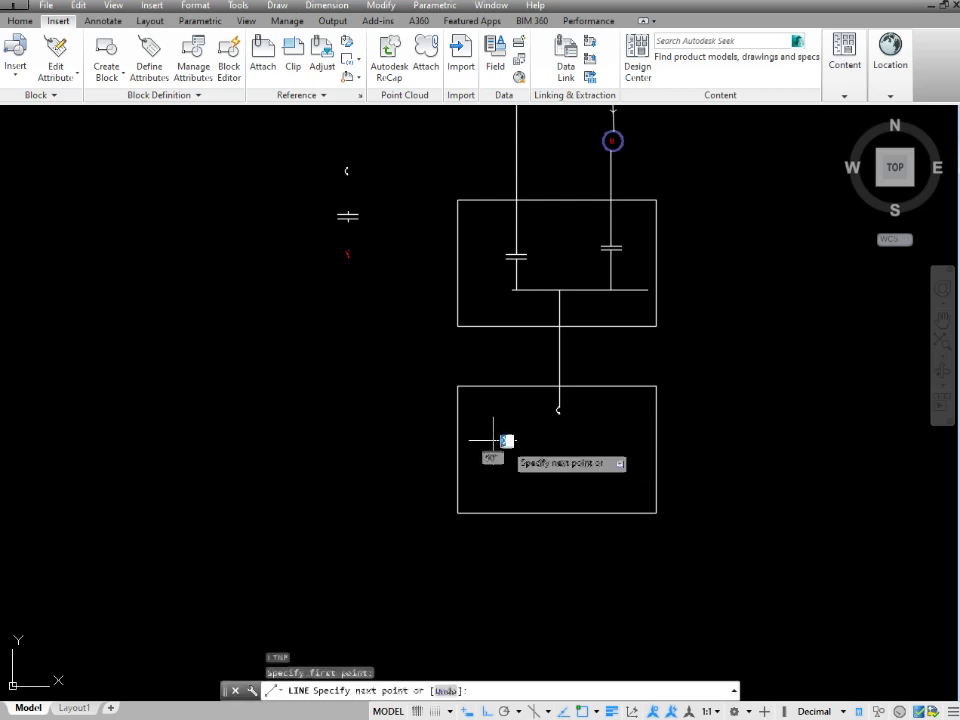
click(631, 440)
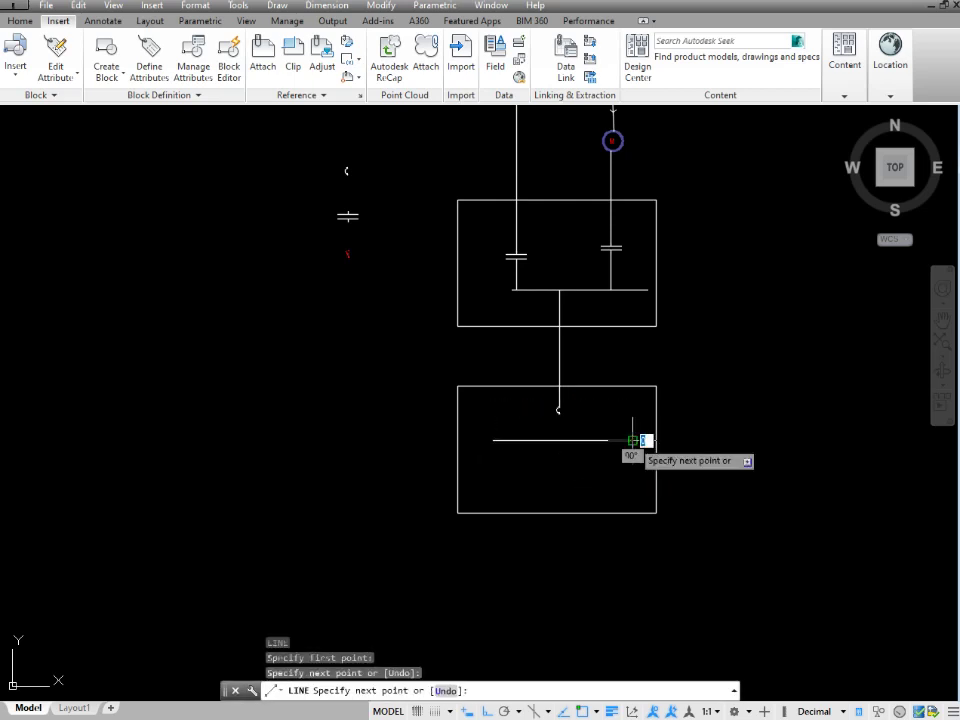
key(Escape)
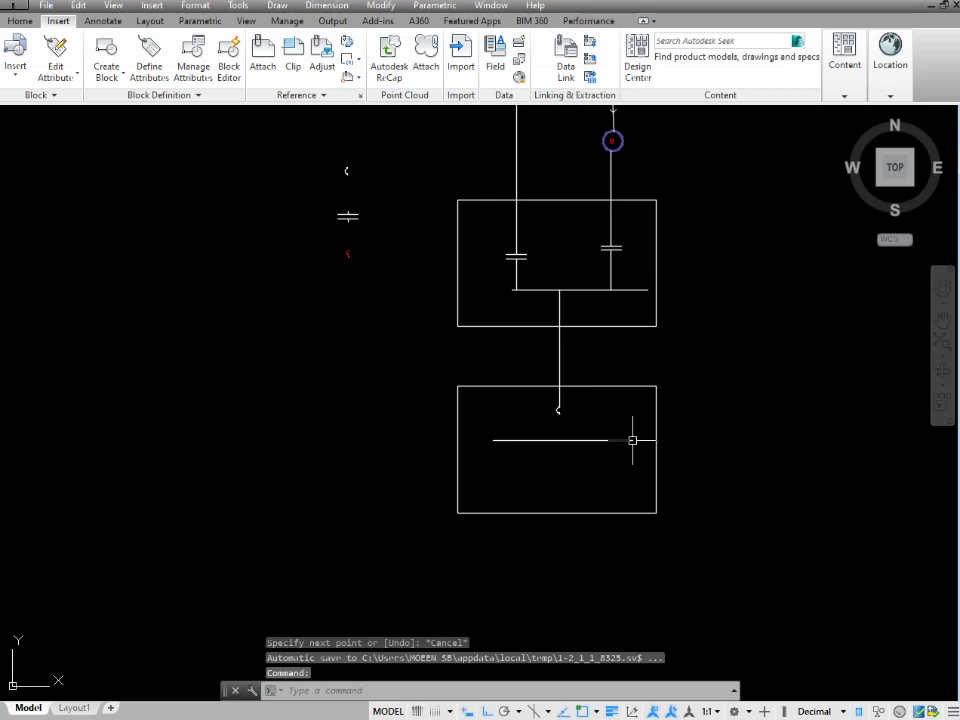
Connect the lower end of the MCCB symbol to the lower panel's busbar with a vertical line
text(l)
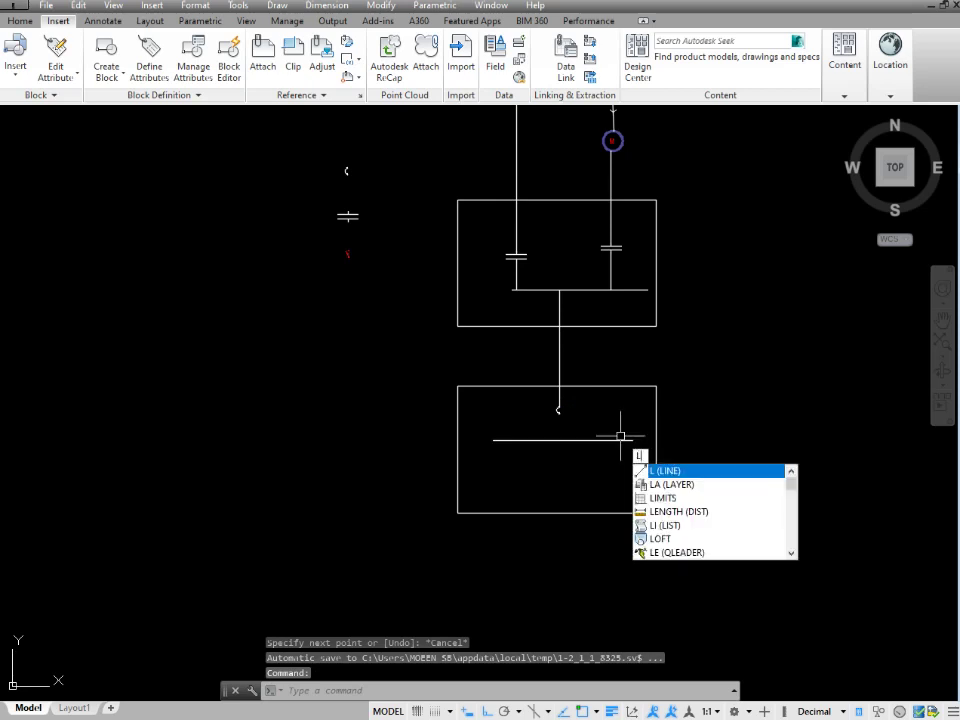
key(Return)
scroll(533, 411, up, 5)
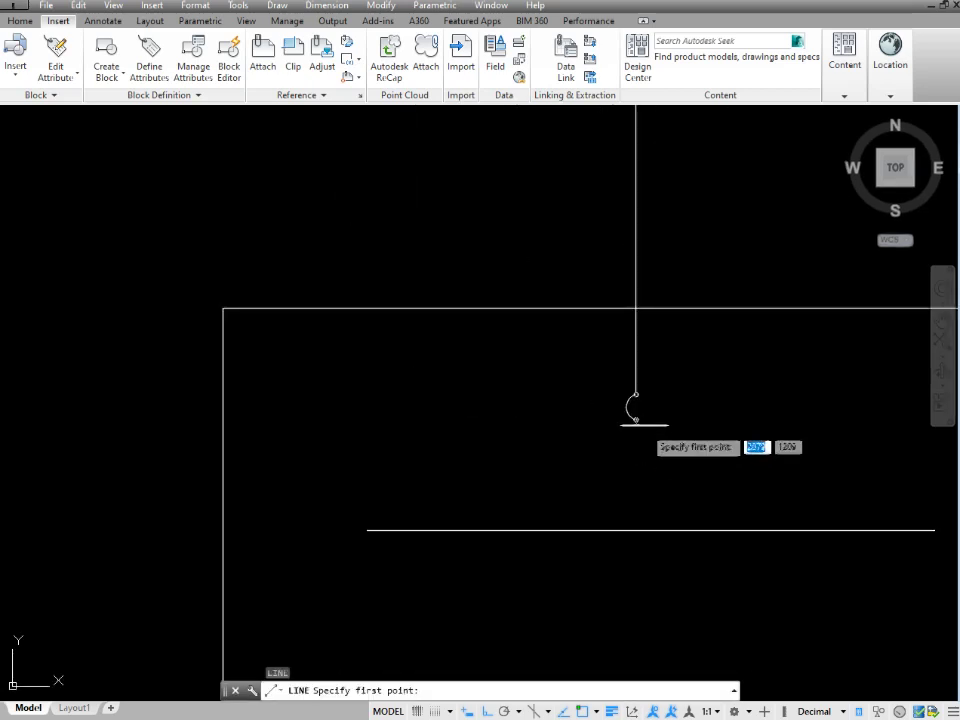
click(638, 420)
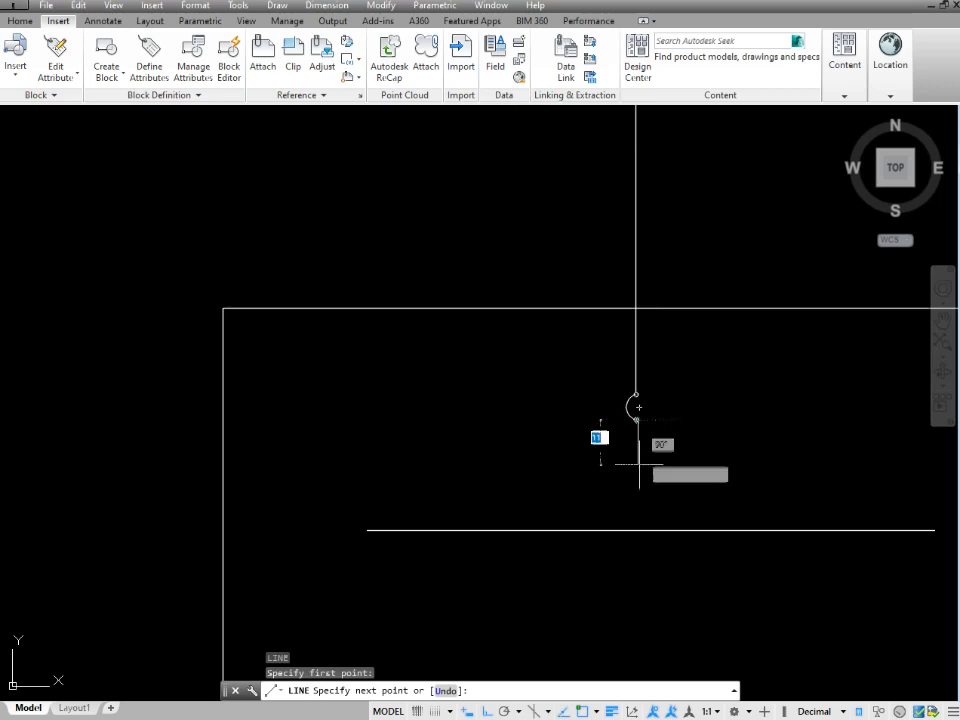
click(638, 530)
key(Escape)
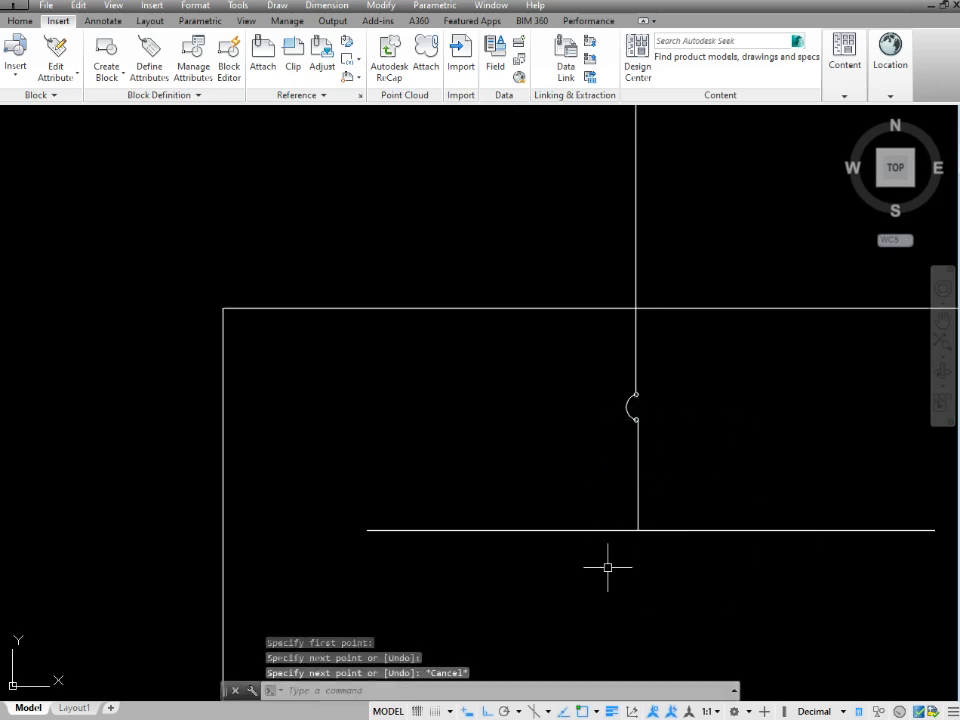
Copy the MCCB symbol from the symbol column to a spot beneath the left end of the lower panel's busbar
scroll(723, 460, down, 5)
scroll(577, 312, up, 10)
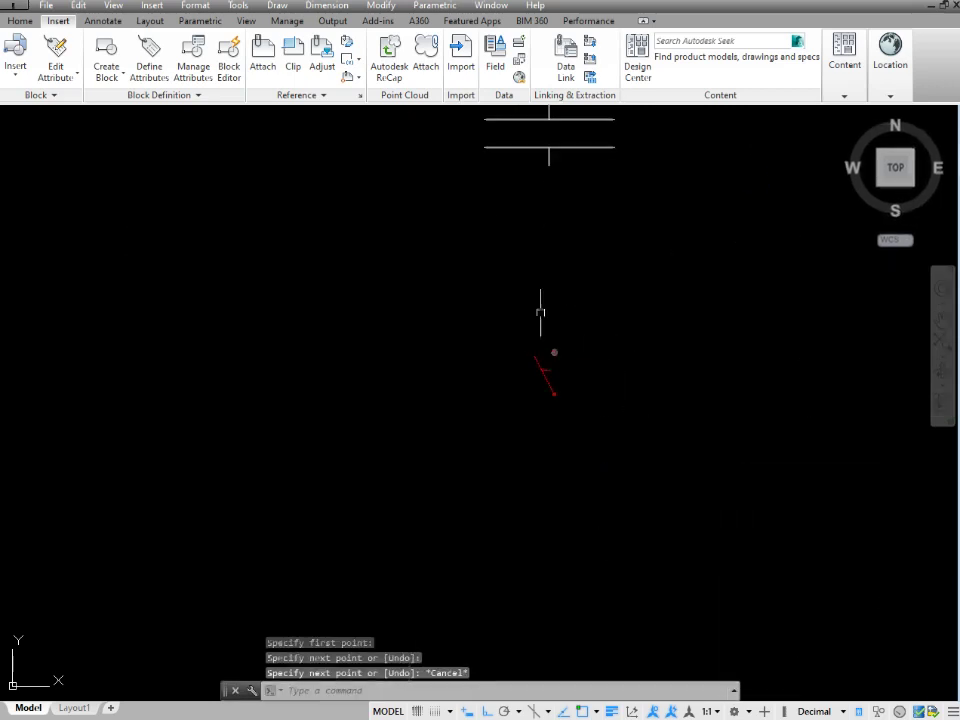
scroll(580, 330, down, 5)
scroll(599, 201, up, 3)
click(579, 248)
click(531, 330)
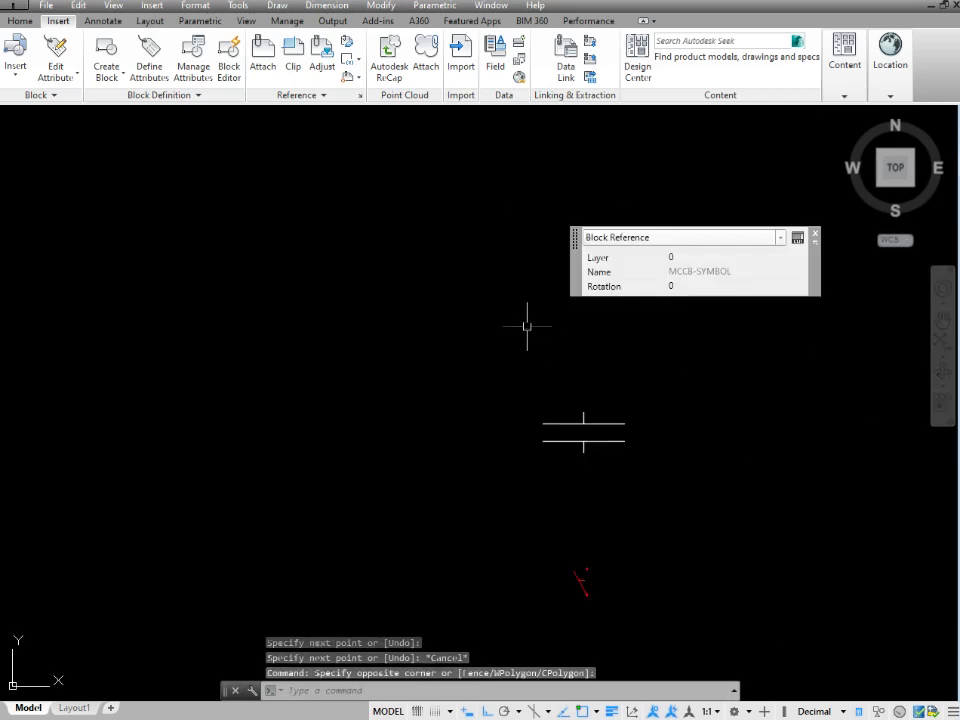
text(cp)
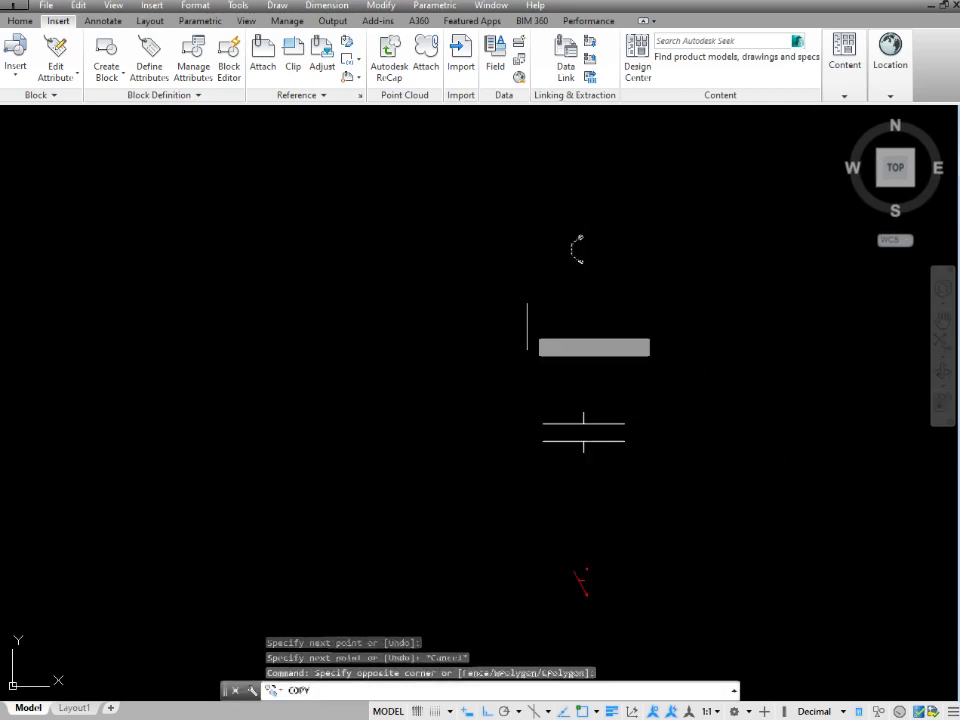
key(Return)
click(580, 262)
scroll(395, 340, down, 5)
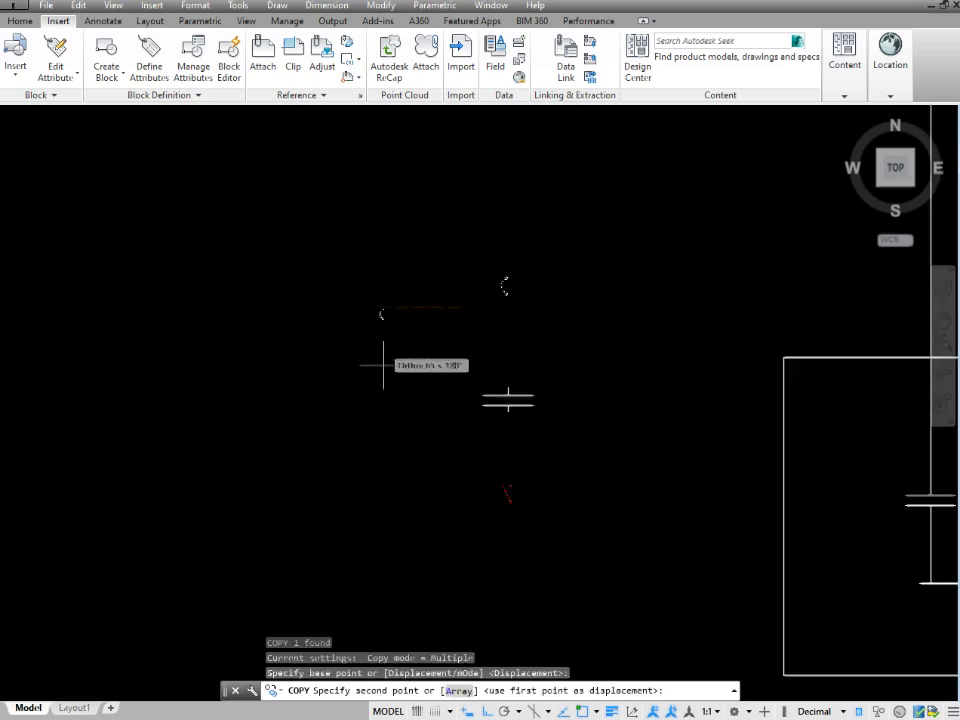
scroll(521, 531, up, 8)
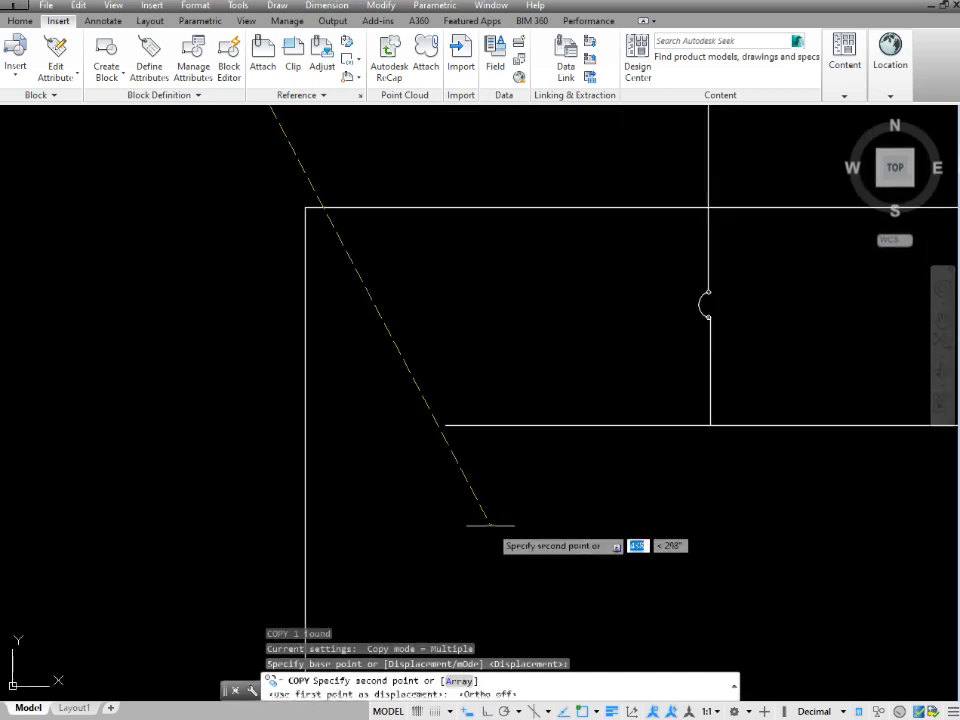
click(490, 524)
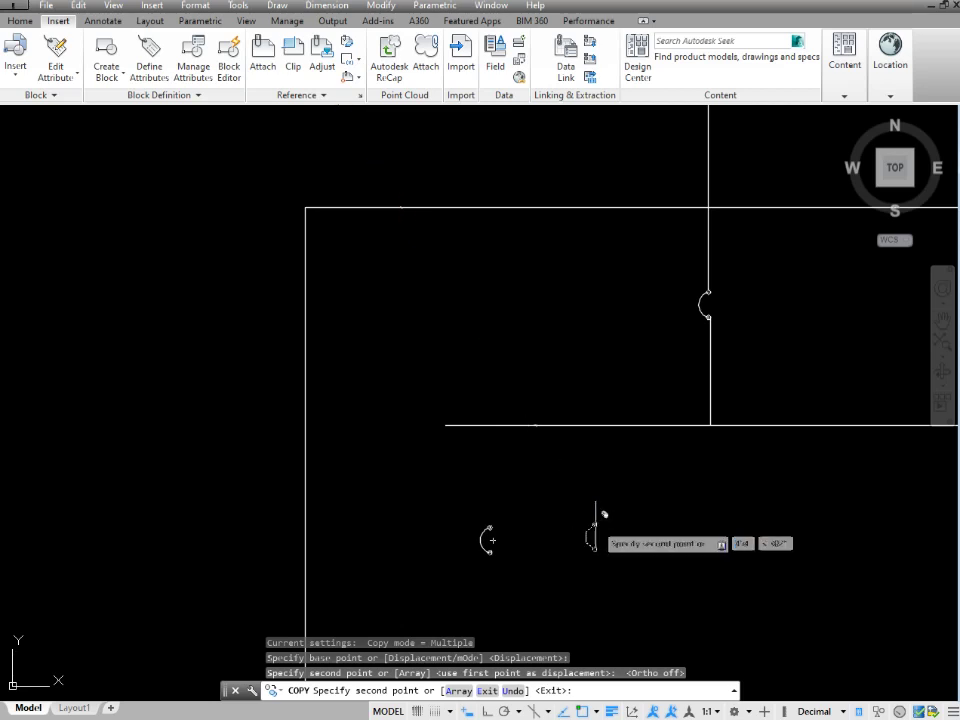
key(Escape)
Copy the MCCB symbol beneath the lower panel's busbar five times to its right, forming a horizontal row with Ortho on
click(570, 510)
click(473, 567)
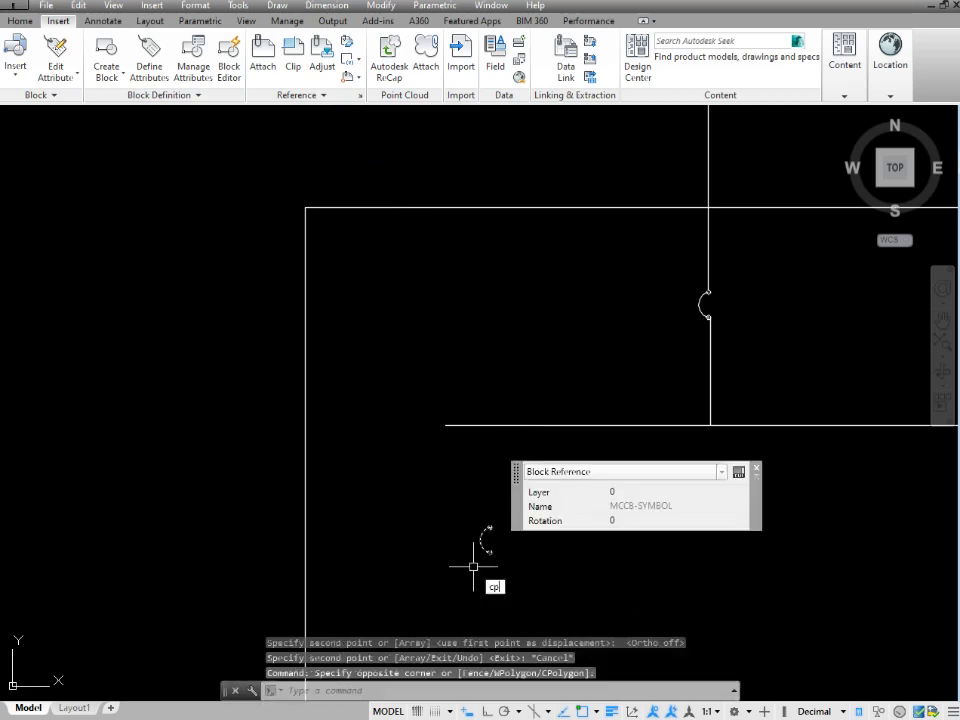
key(Return)
click(490, 527)
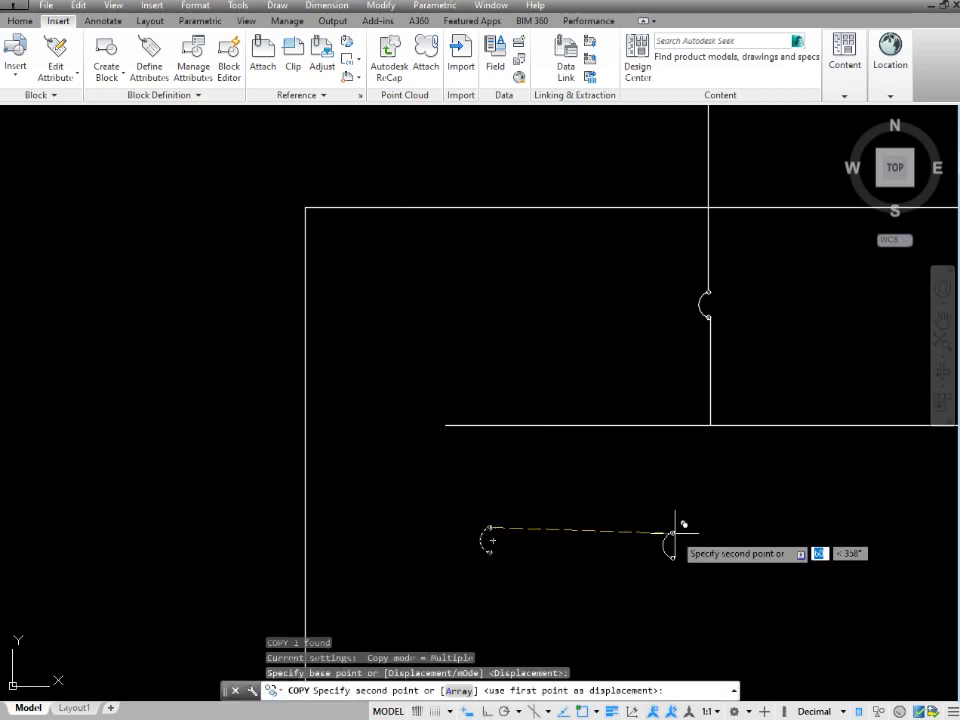
key(F8)
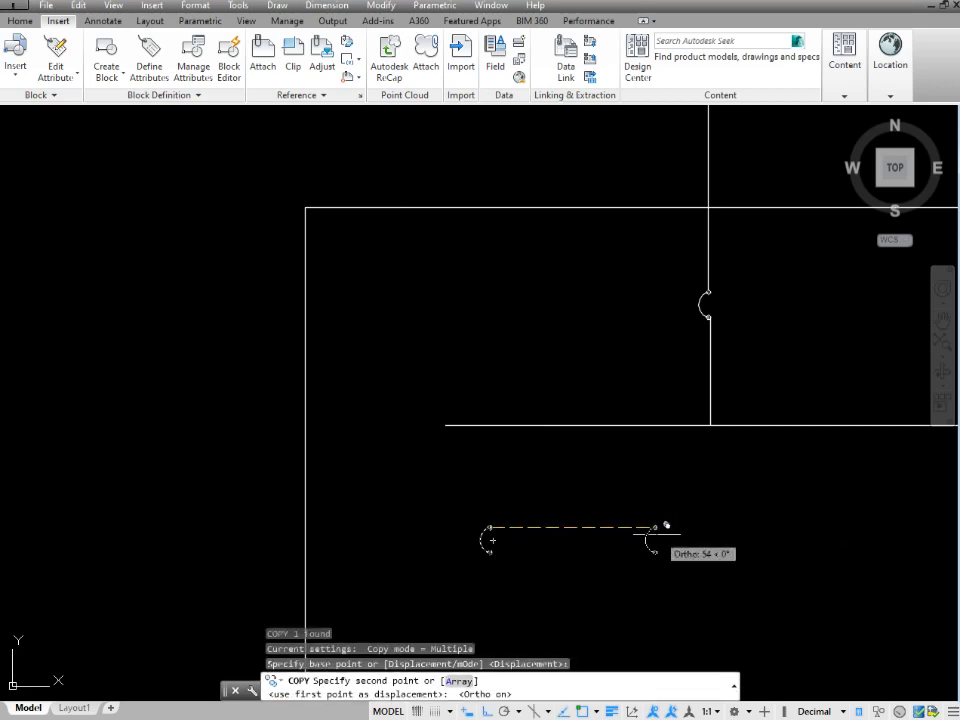
click(562, 519)
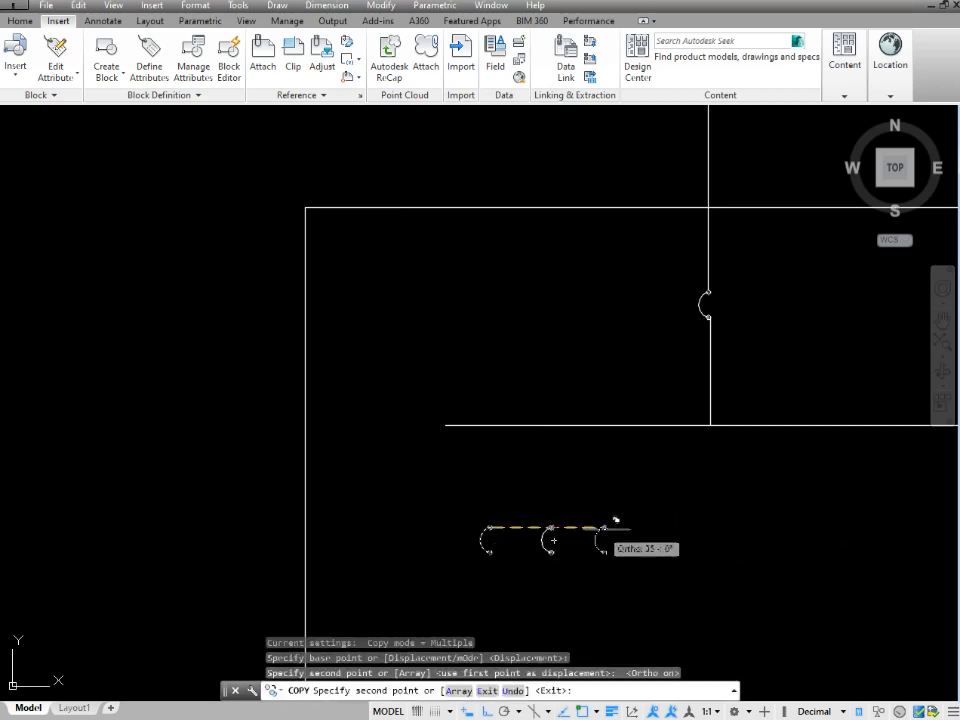
click(628, 522)
mouse_move(717, 527)
middle_down()
mouse_move(609, 529)
mouse_move(565, 514)
middle_up()
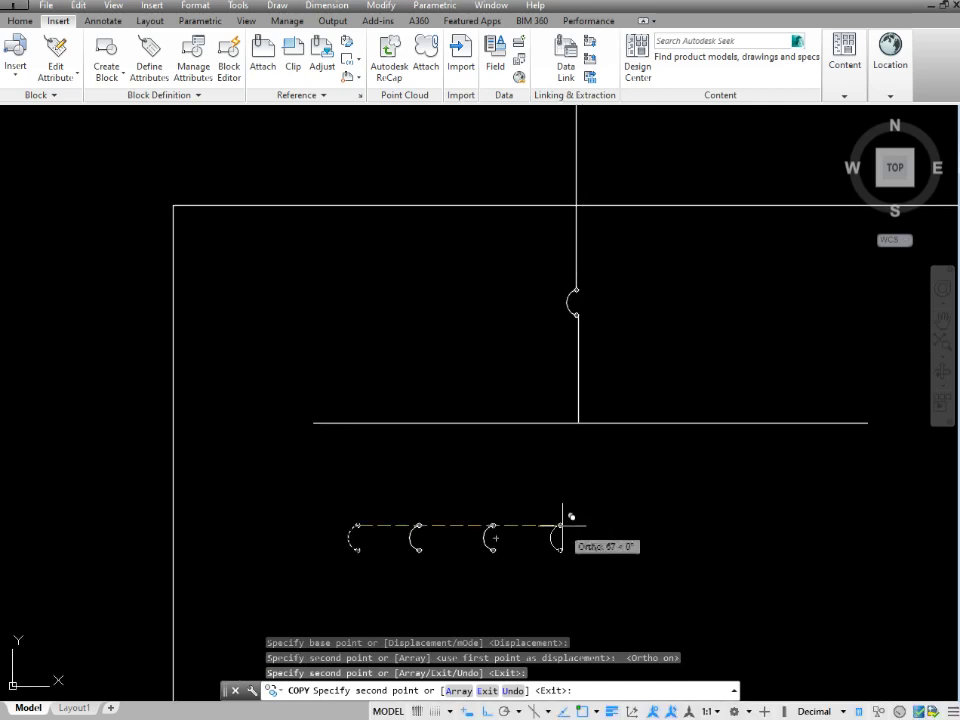
click(562, 522)
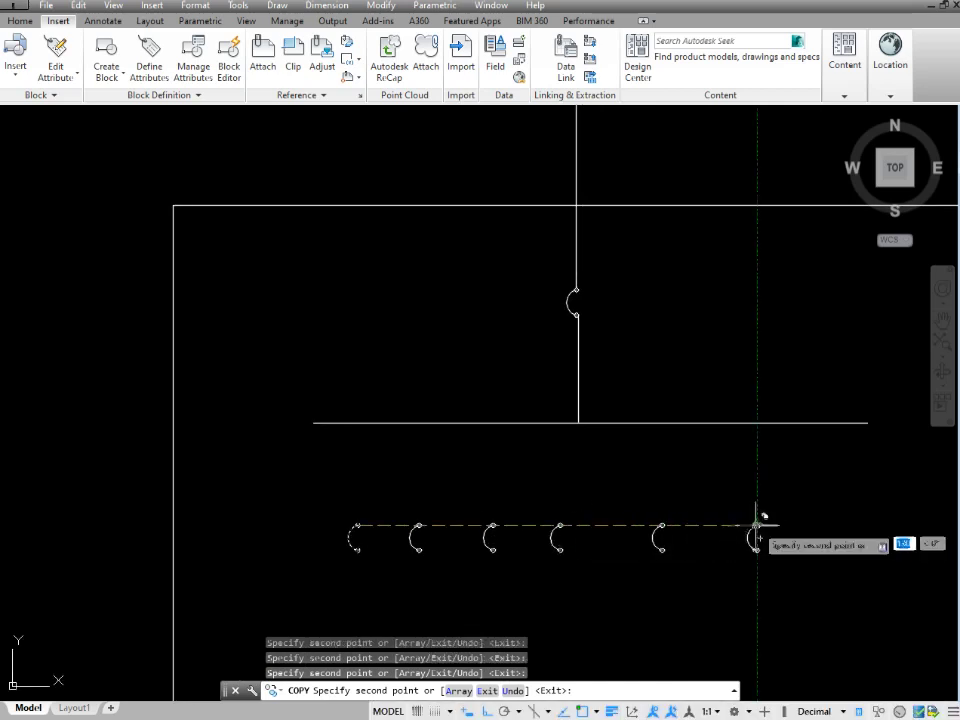
click(757, 521)
key(Escape)
Copy the red switch symbol from the symbol column to the right end of the MCCB row in the lower panel
scroll(644, 585, down, 5)
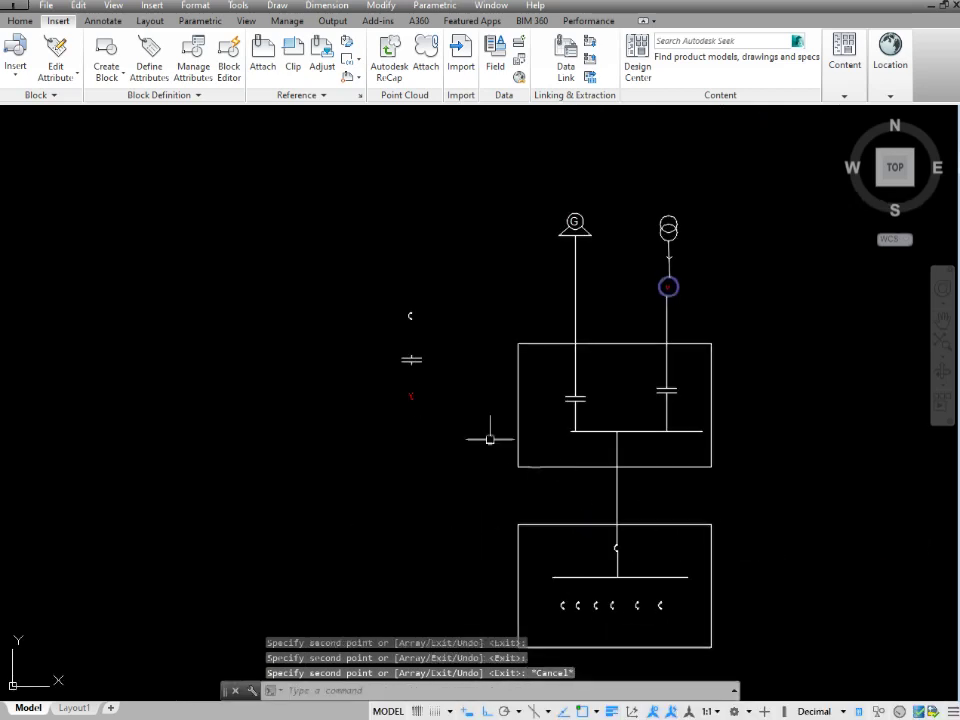
scroll(413, 400, up, 6)
click(506, 339)
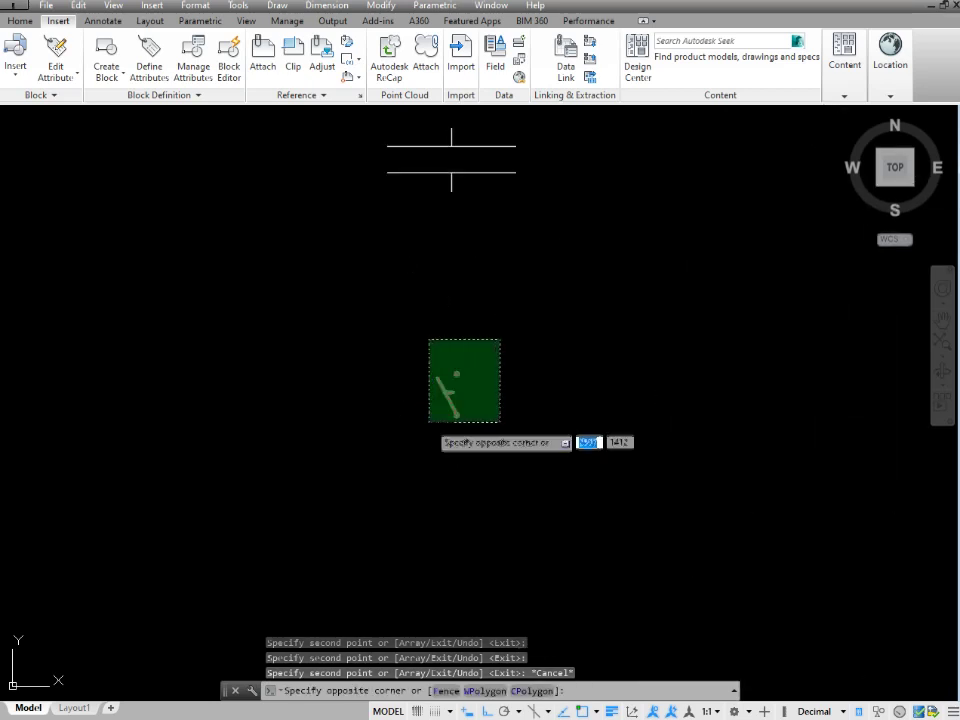
click(427, 433)
text(c)
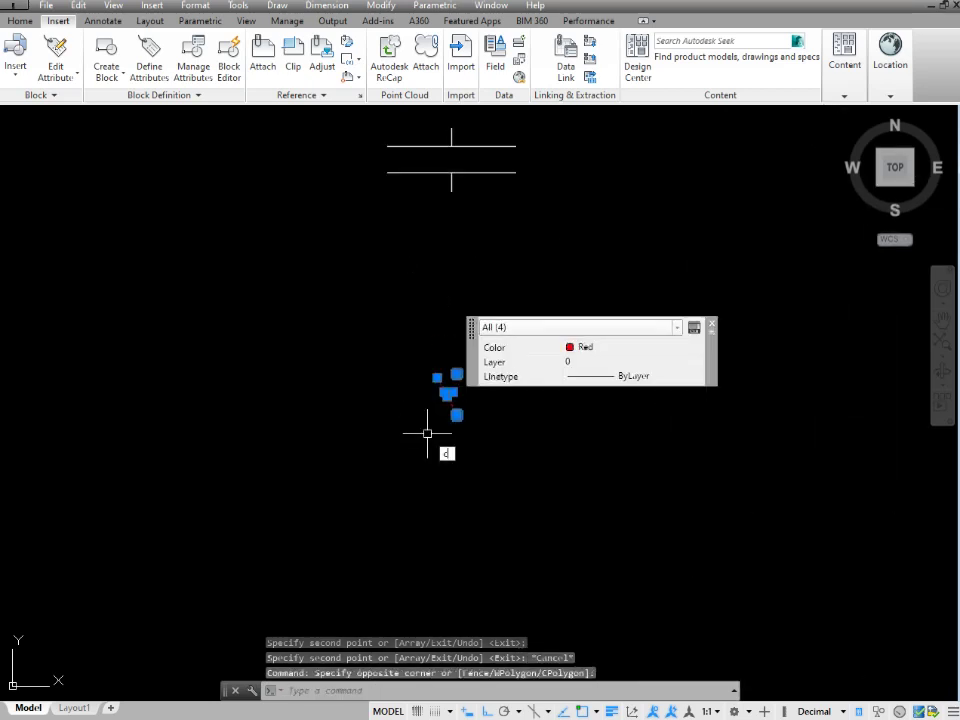
text(p)
key(Return)
click(455, 371)
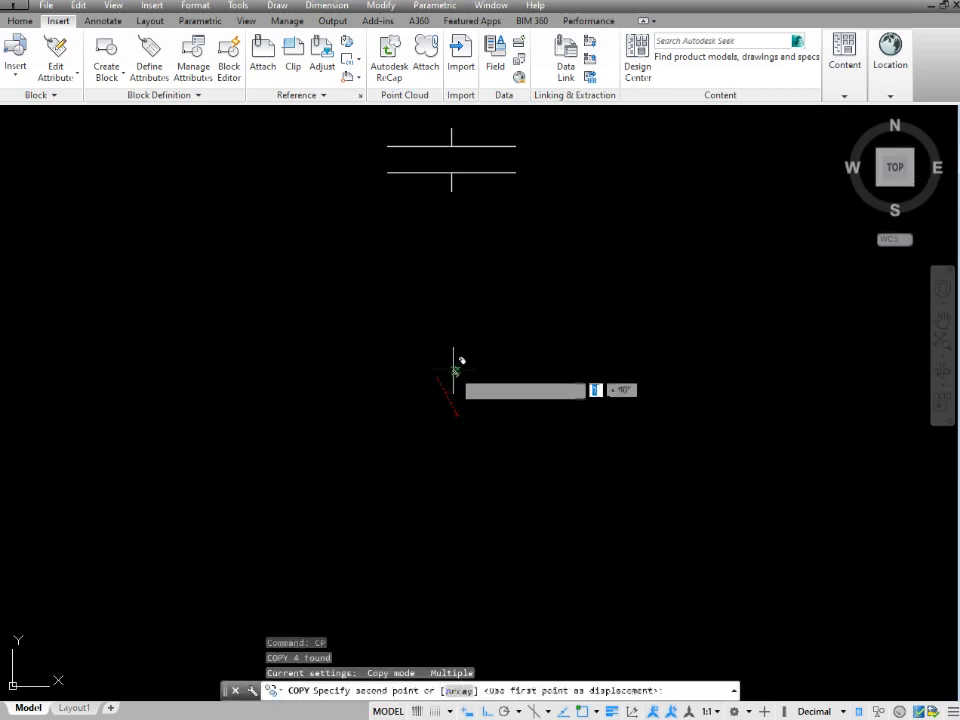
middle_drag(455, 371, 159, 374)
scroll(30, 340, down, 3)
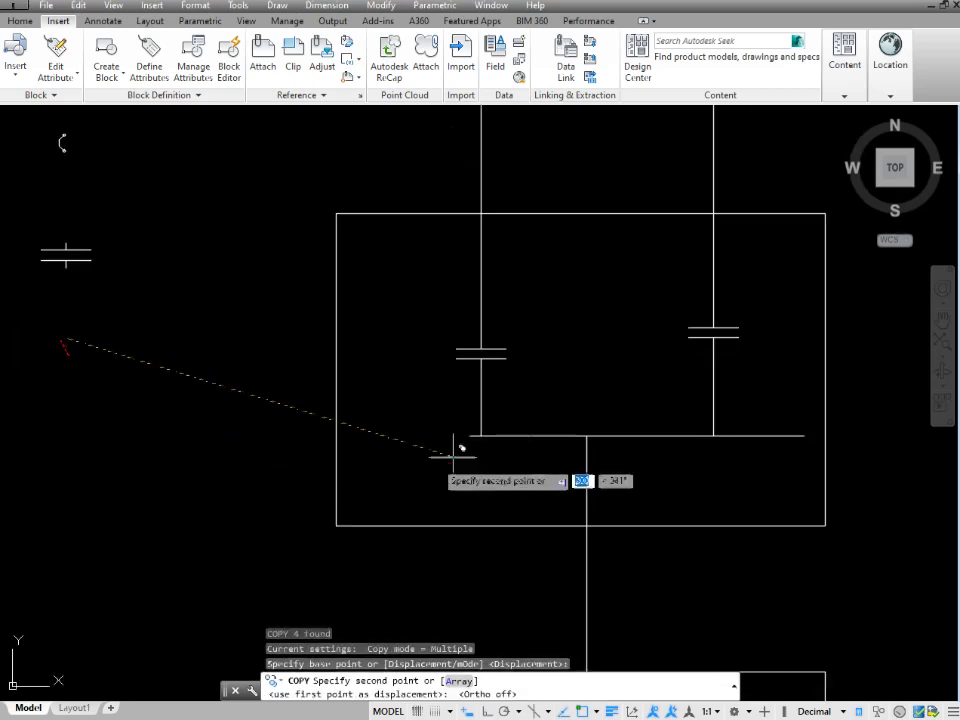
middle_drag(670, 432, 606, 336)
middle_drag(615, 589, 553, 303)
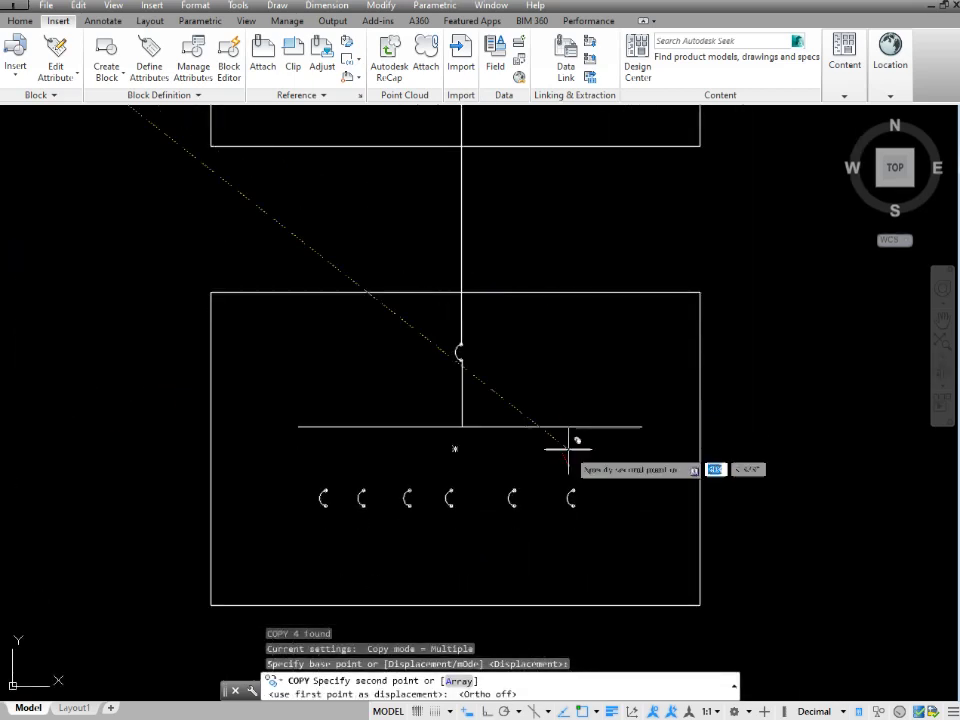
click(625, 487)
key(Escape)
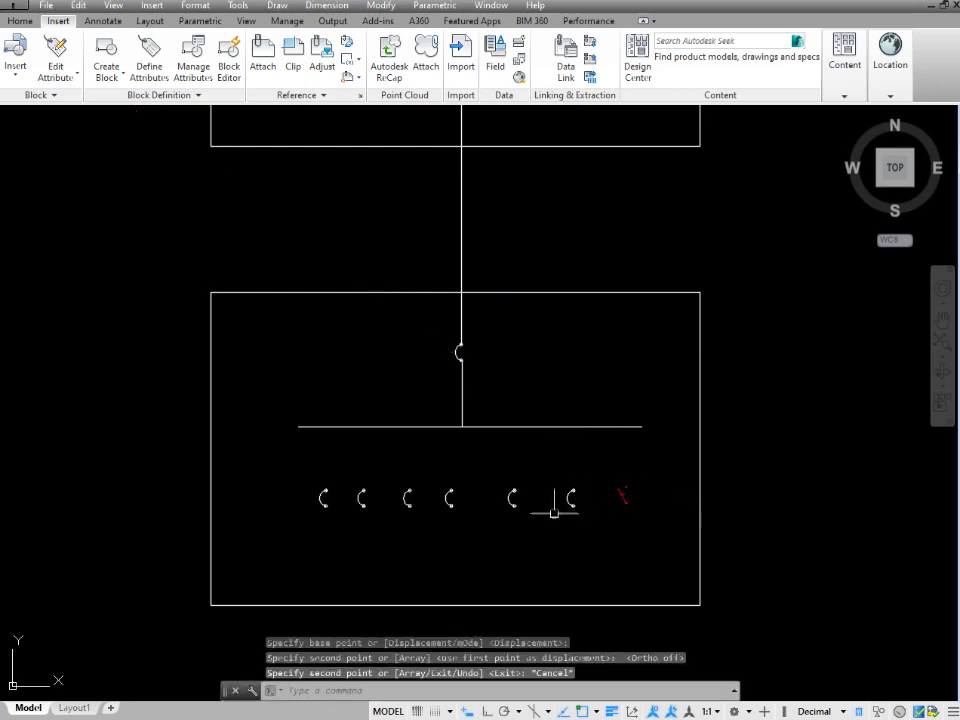
Draw a vertical line from the upper end of the leftmost branch MCCB symbol up to the lower panel's busbar
middle_drag(333, 492, 510, 375)
scroll(510, 375, up, 2)
scroll(729, 386, down, 3)
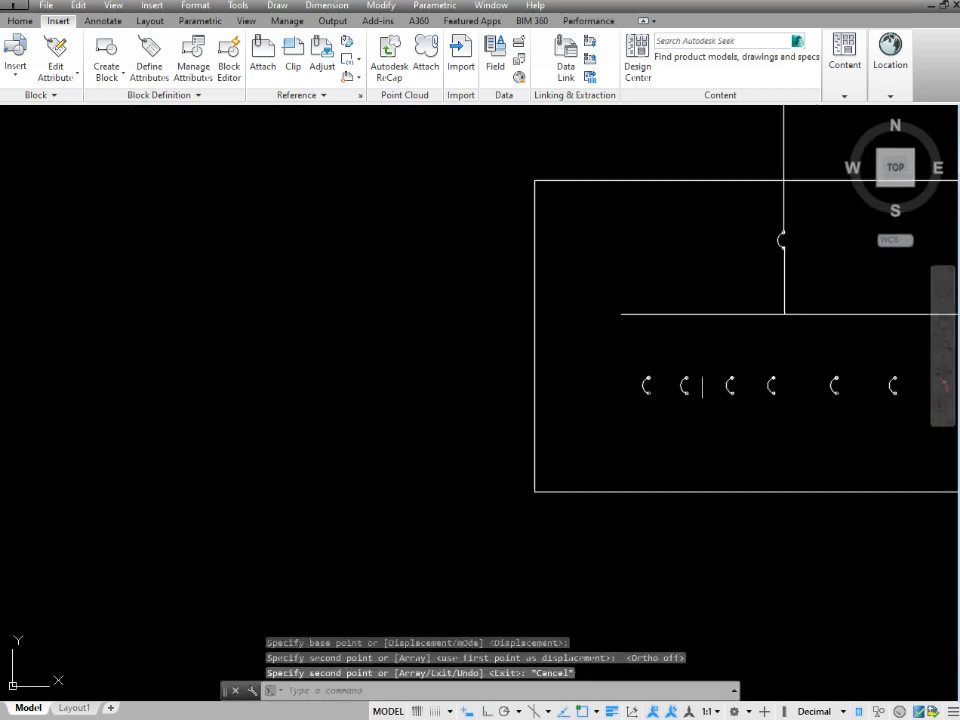
scroll(688, 386, up, 5)
scroll(663, 399, down, 5)
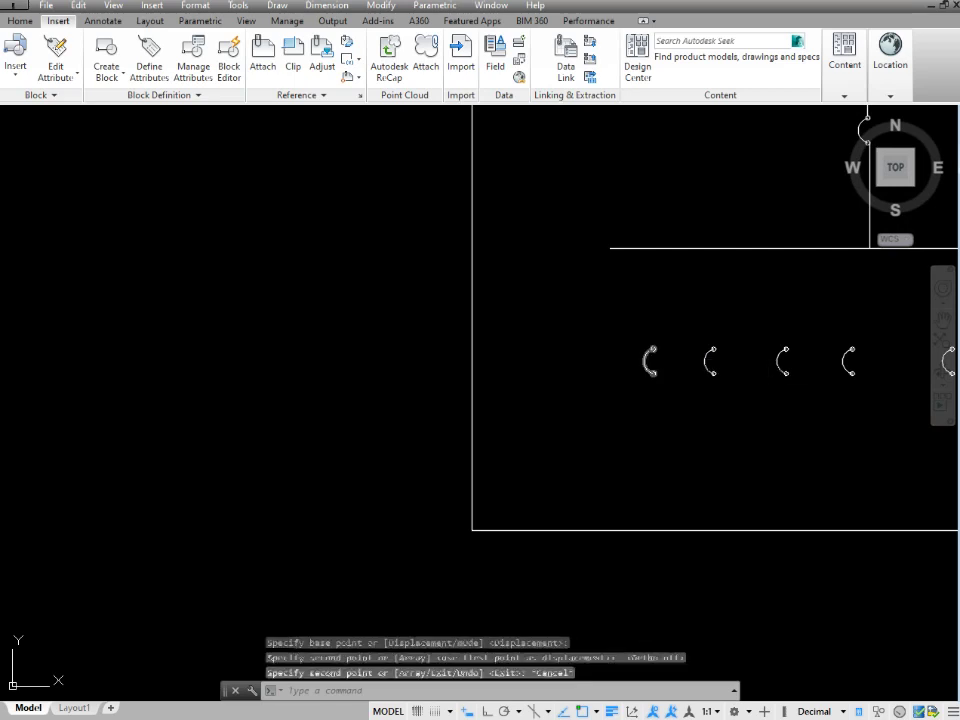
text(l)
key(Return)
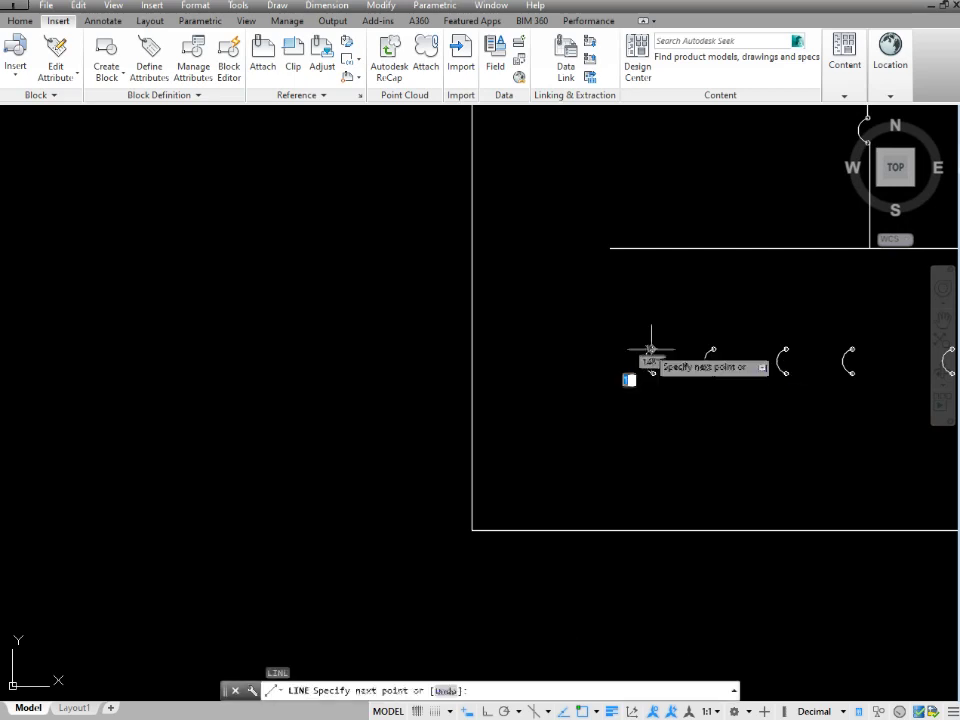
click(651, 249)
key(Escape)
Copy the leftmost branch's vertical line so that it runs down from the lower end of its MCCB symbol
drag(666, 280, 607, 298)
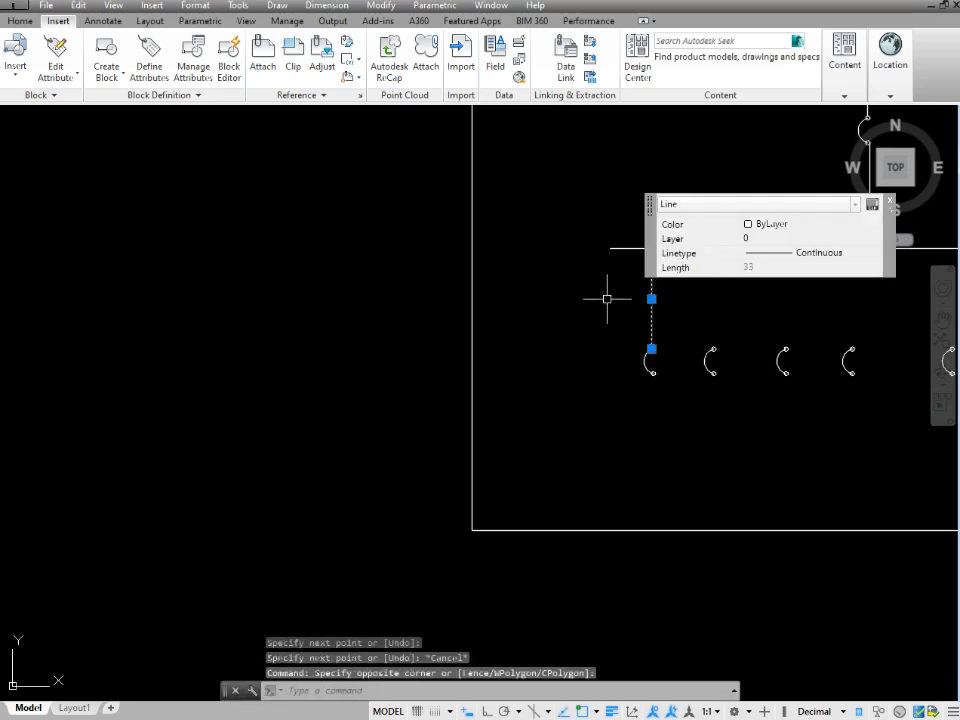
text(cp)
key(Return)
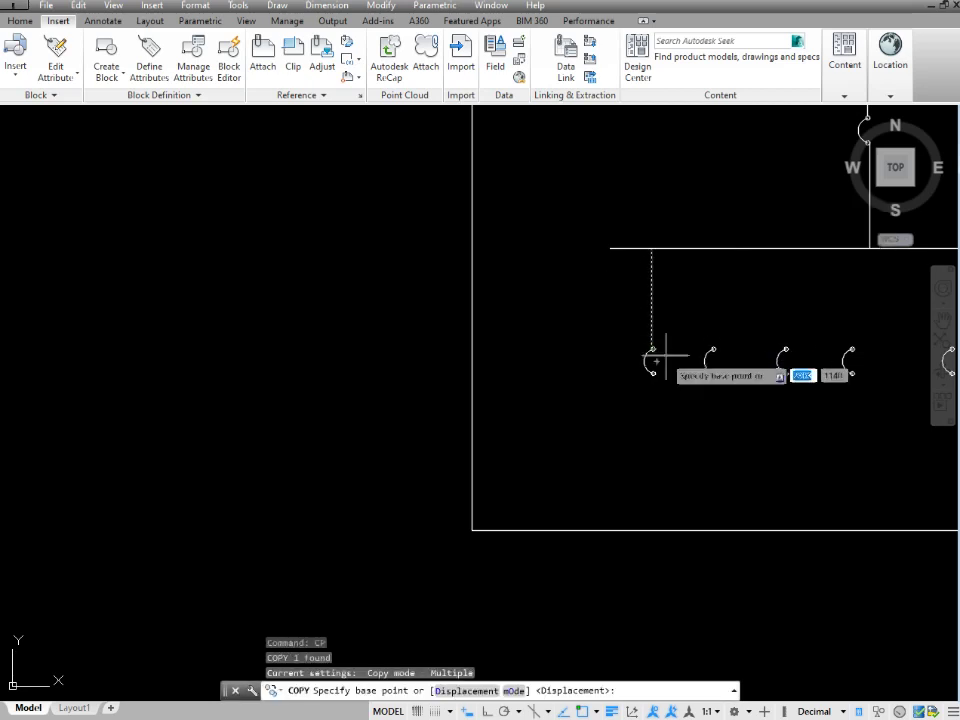
scroll(645, 350, up, 3)
middle_drag(643, 347, 643, 496)
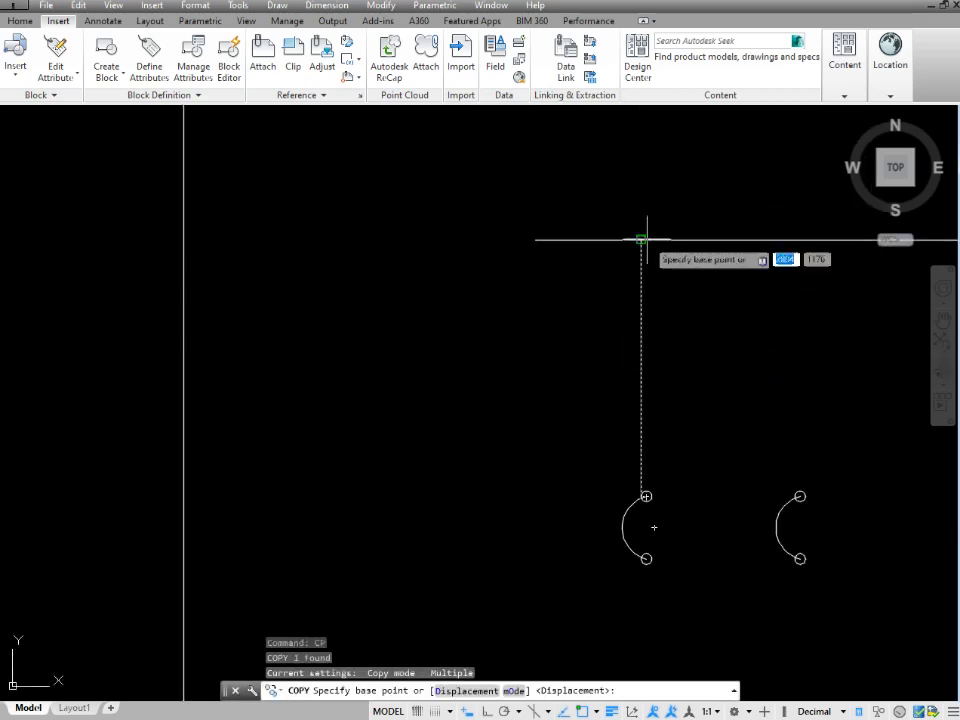
click(641, 241)
click(646, 558)
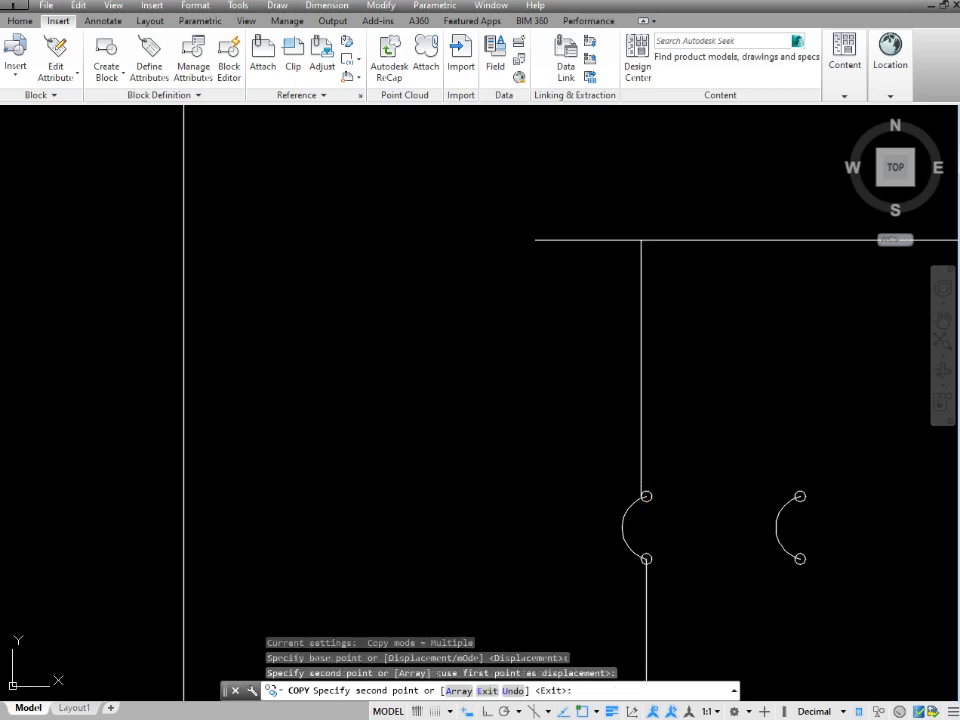
key(Escape)
scroll(632, 393, down, 2)
middle_drag(636, 575, 620, 335)
scroll(620, 335, up, 2)
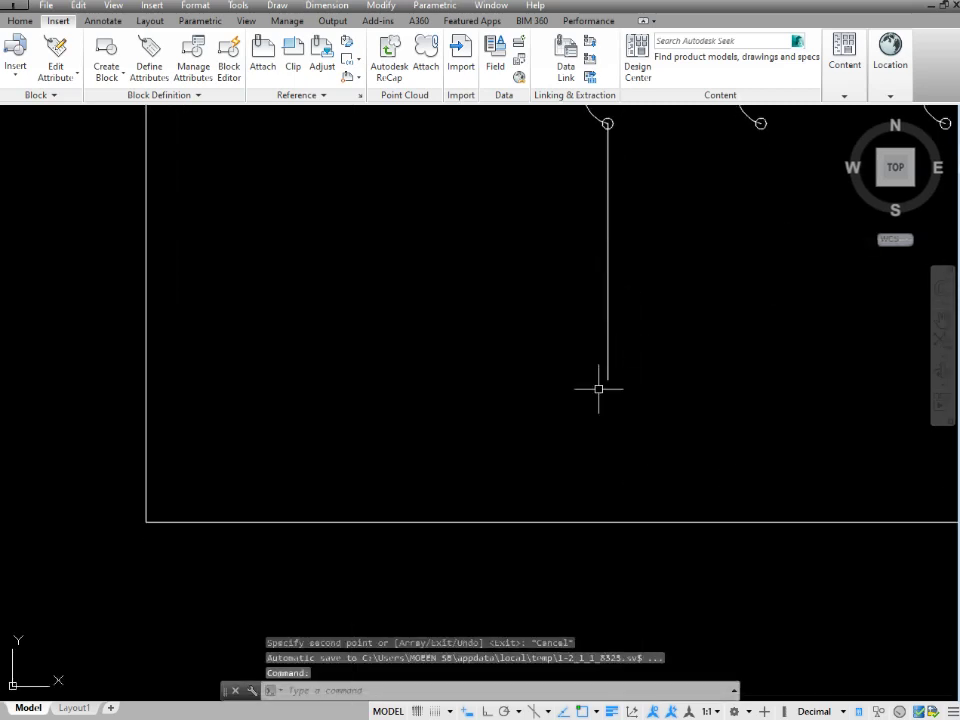
Copy the arrowhead beneath the transformer onto the generator feeder above the ATS panel and onto both lines between the contactors and busbar
scroll(598, 388, down, 5)
scroll(746, 294, up, 4)
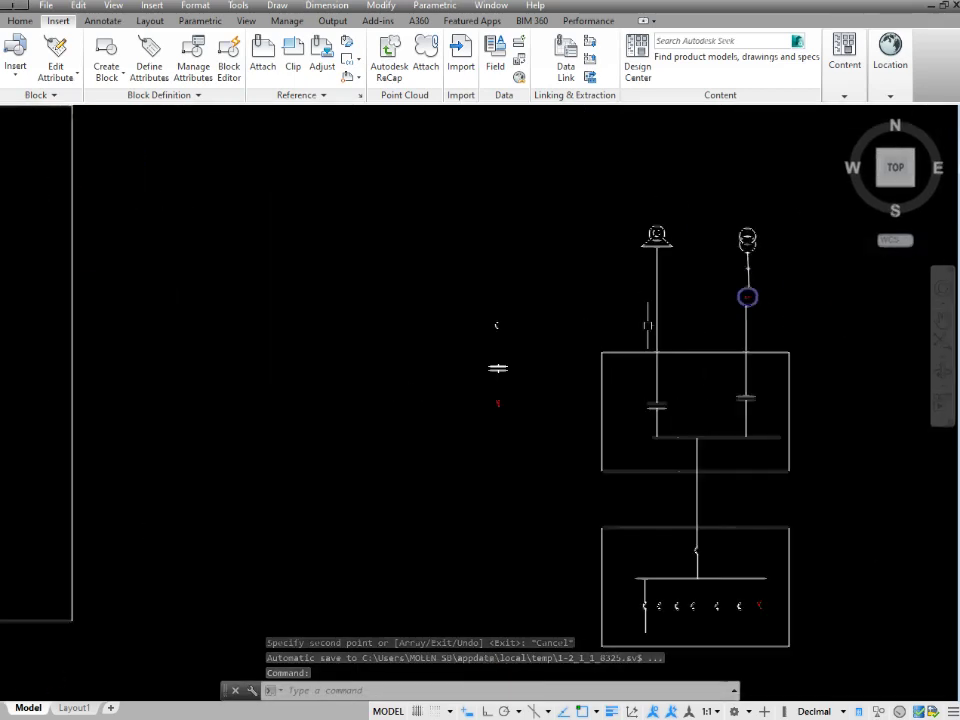
scroll(810, 240, up, 3)
middle_drag(786, 229, 686, 277)
click(643, 268)
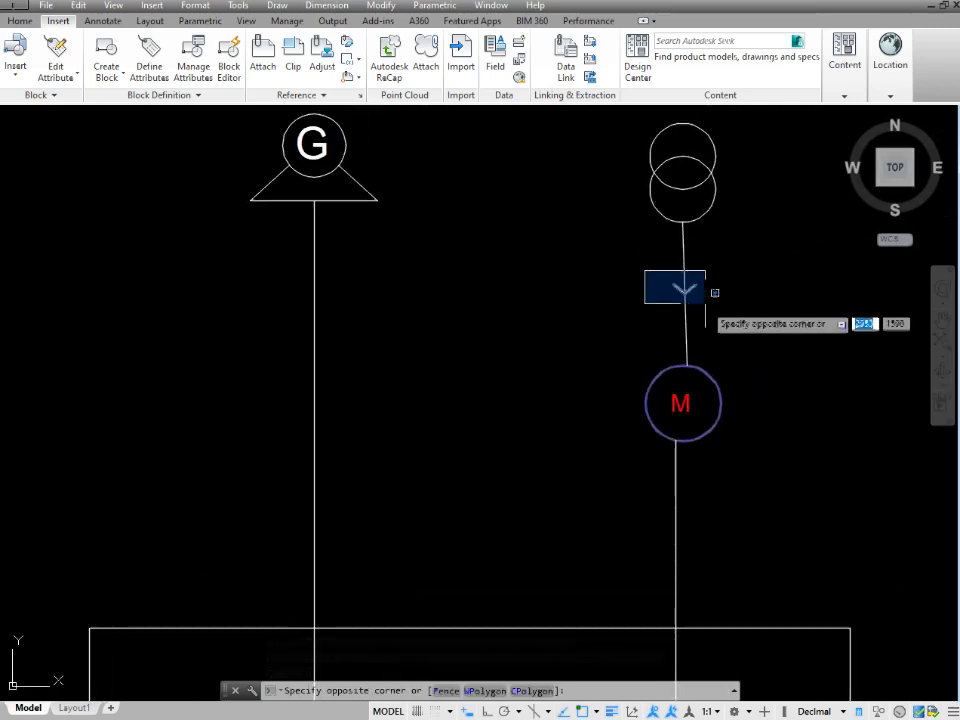
click(716, 303)
text(cp)
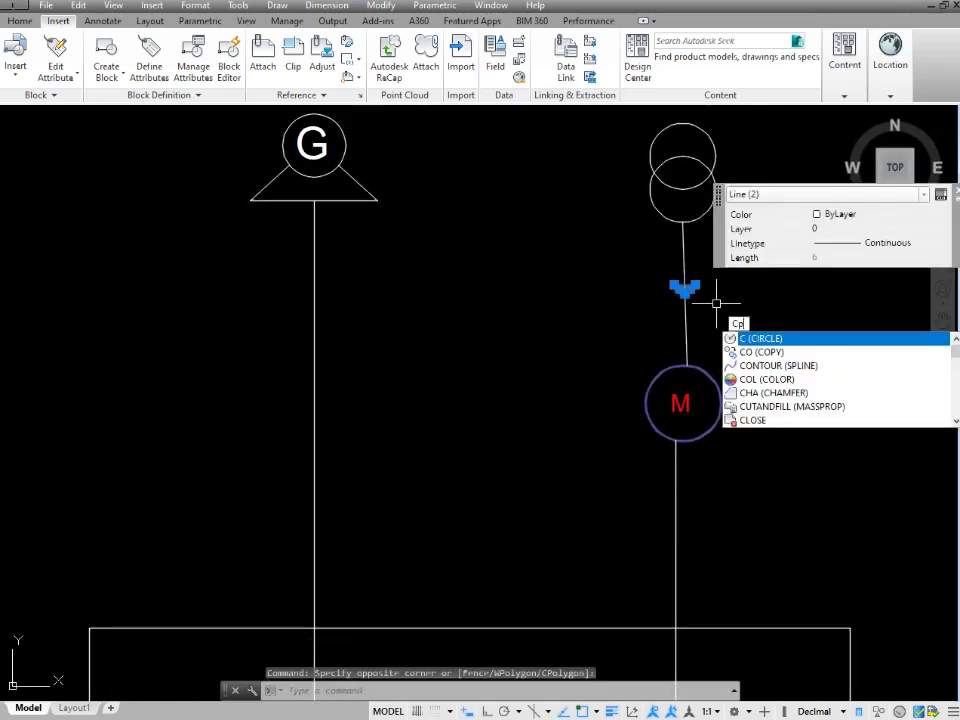
key(Return)
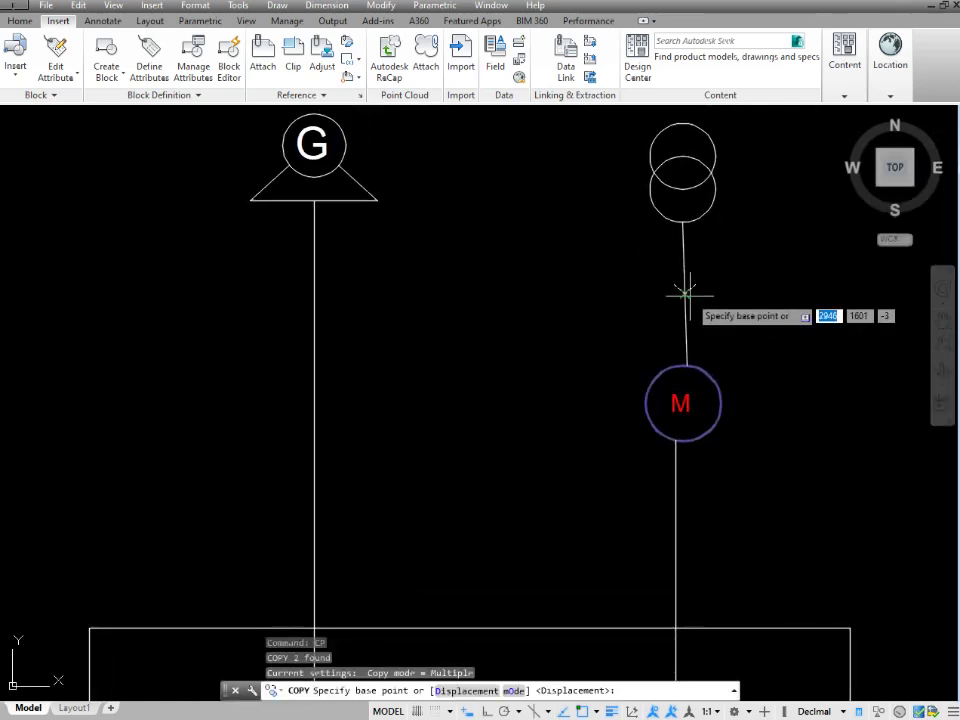
click(688, 292)
middle_drag(690, 294, 678, 14)
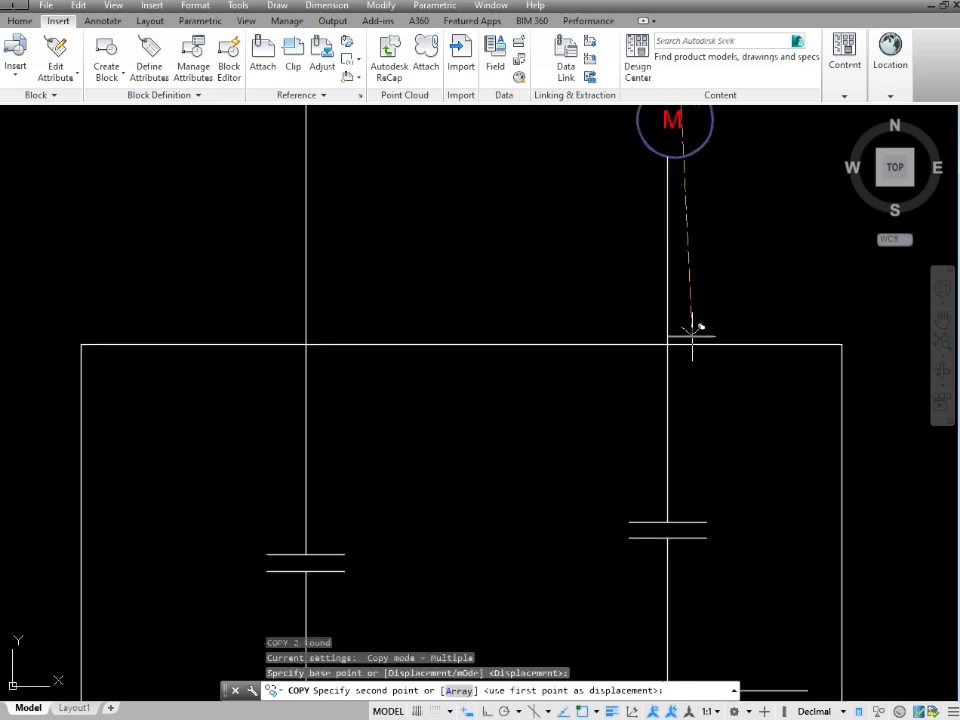
click(311, 259)
scroll(468, 229, up, 2)
scroll(468, 229, down, 3)
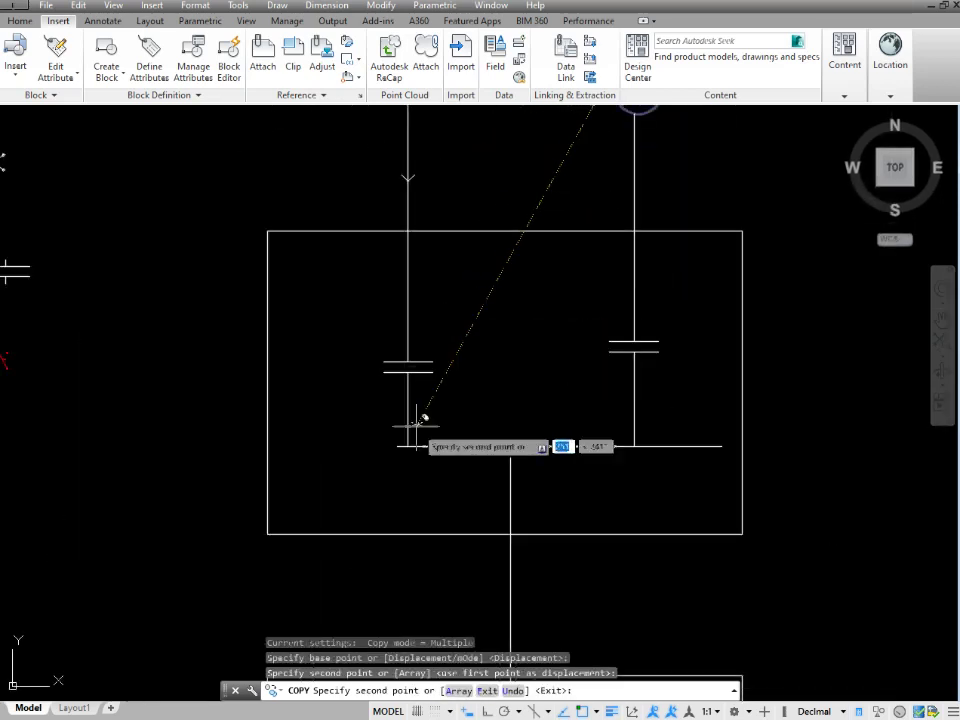
click(411, 407)
click(632, 411)
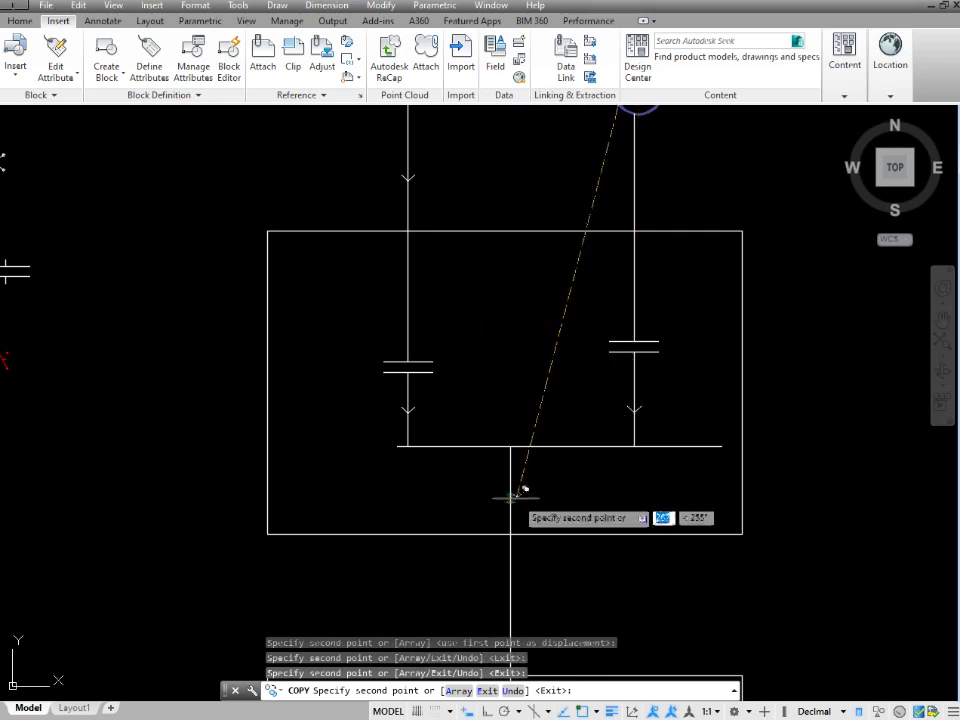
Place further arrowhead copies above and below the lower panel's main MCCB, and on the leftmost branch's upper and lower lines
middle_drag(508, 497, 550, 307)
scroll(598, 416, down, 3)
scroll(599, 416, up, 5)
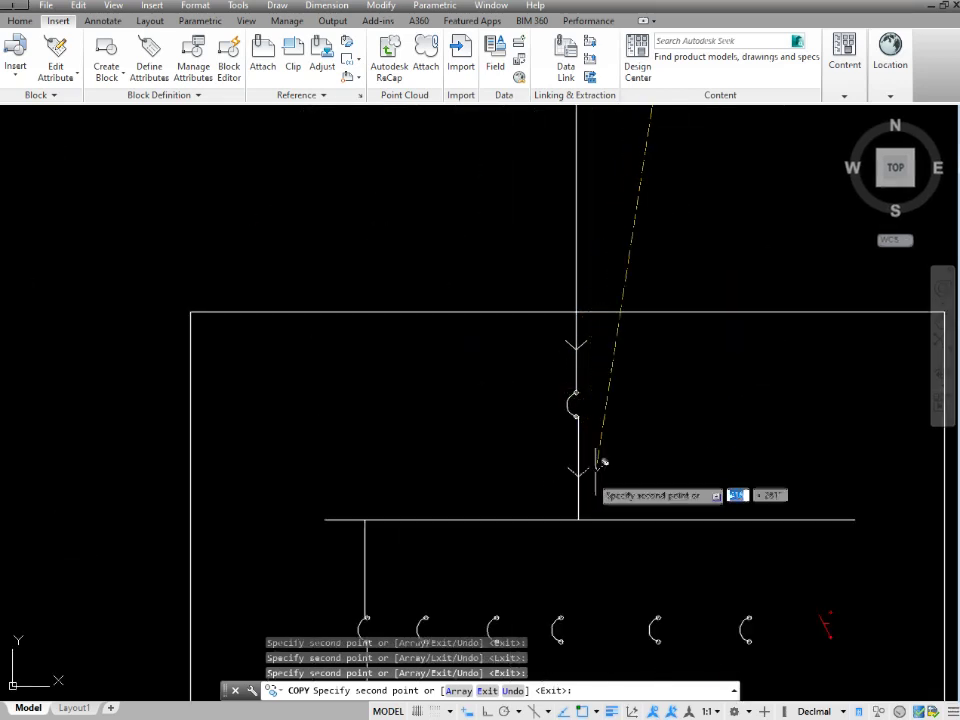
middle_drag(454, 545, 508, 454)
middle_drag(458, 501, 538, 244)
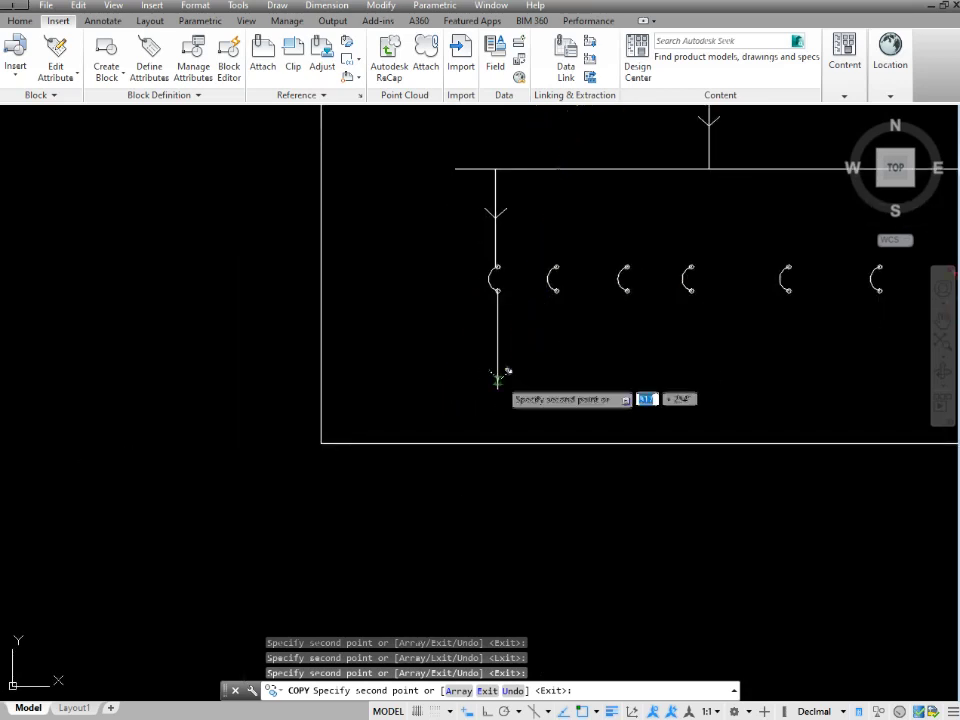
key(Escape)
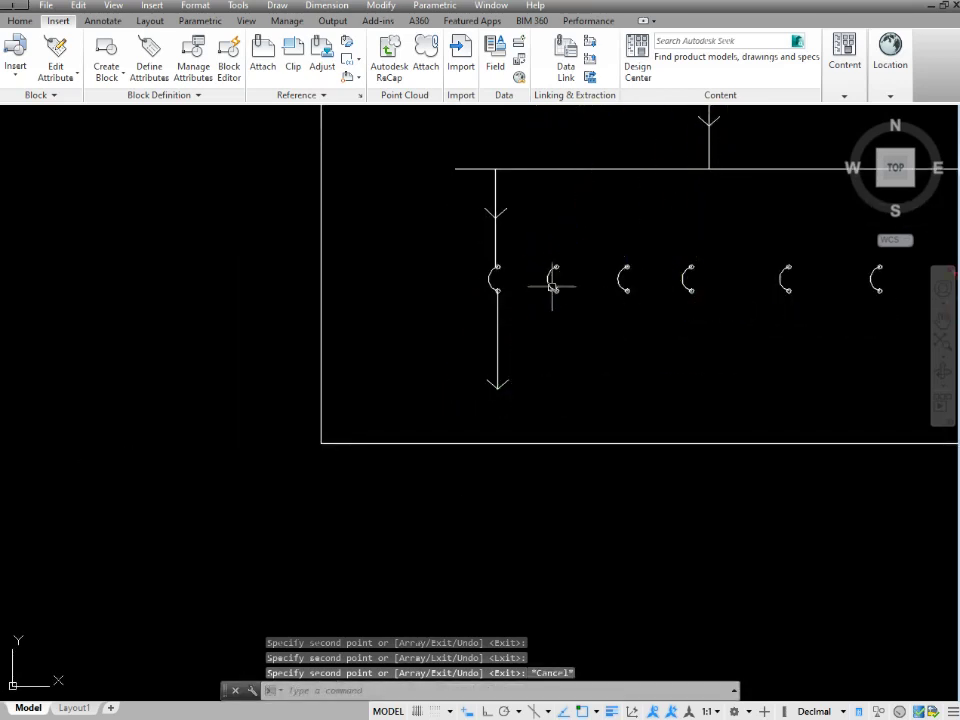
Copy the leftmost branch's upper and lower lines with their arrowheads onto the second branch's MCCB, using the upper terminal circle as base point
scroll(510, 180, up, 4)
middle_drag(537, 211, 666, 203)
click(666, 204)
click(598, 268)
middle_drag(598, 268, 579, 129)
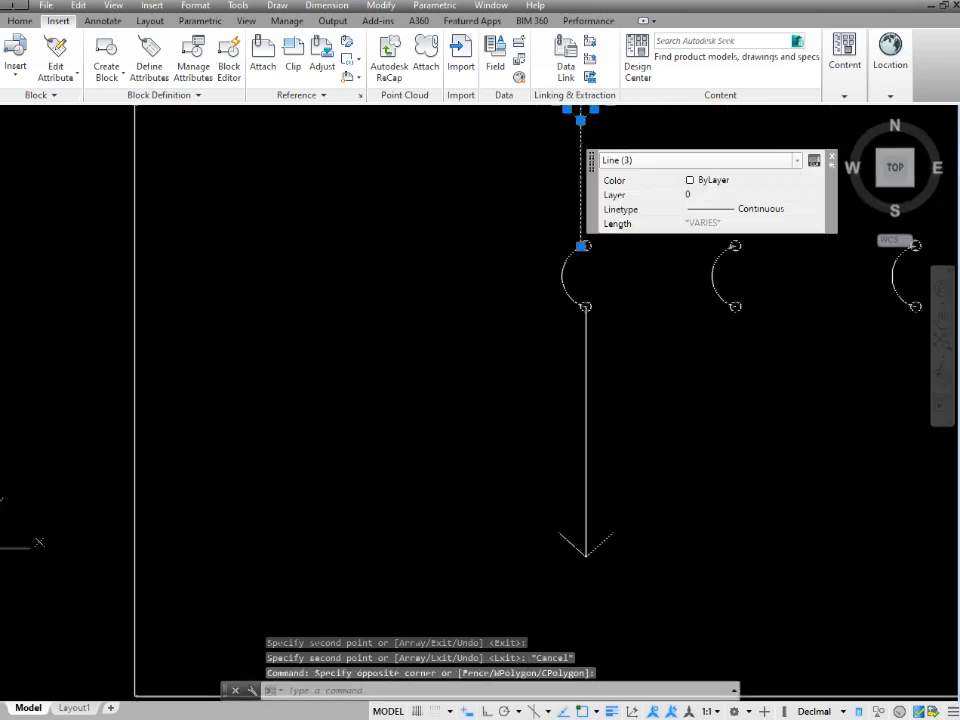
click(622, 437)
click(566, 594)
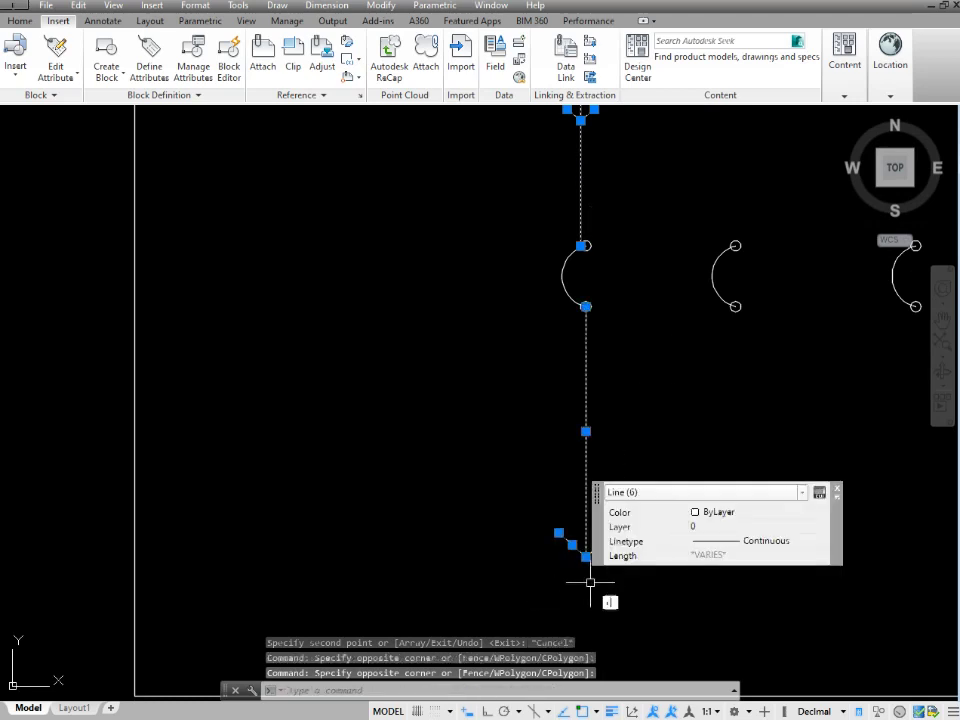
text(cp)
key(Return)
scroll(614, 266, up, 6)
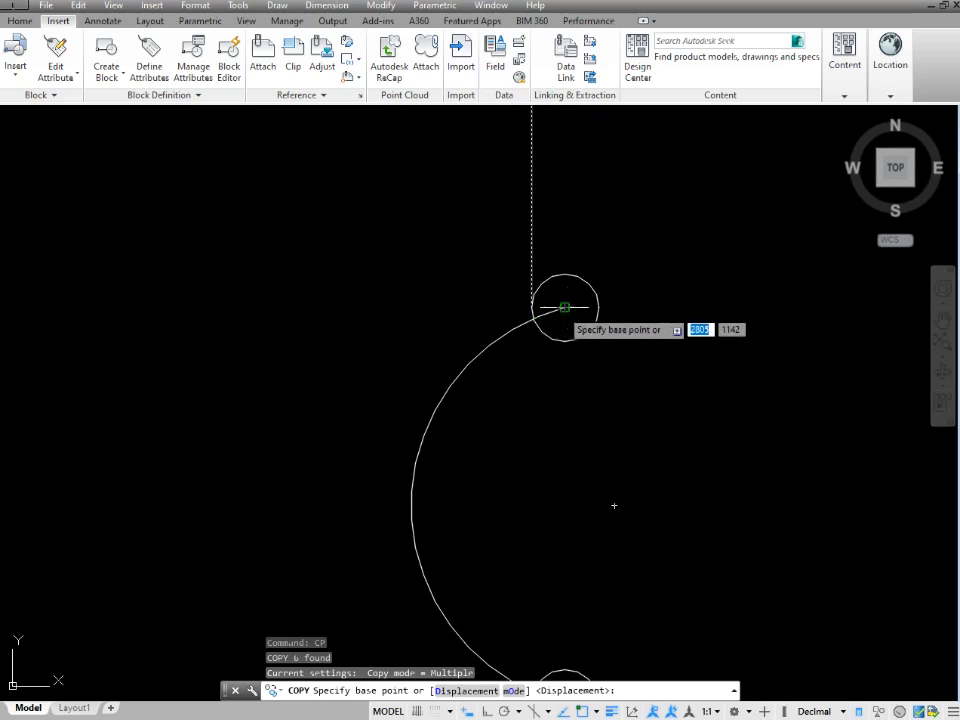
click(565, 307)
scroll(439, 332, down, 3)
scroll(546, 321, up, 3)
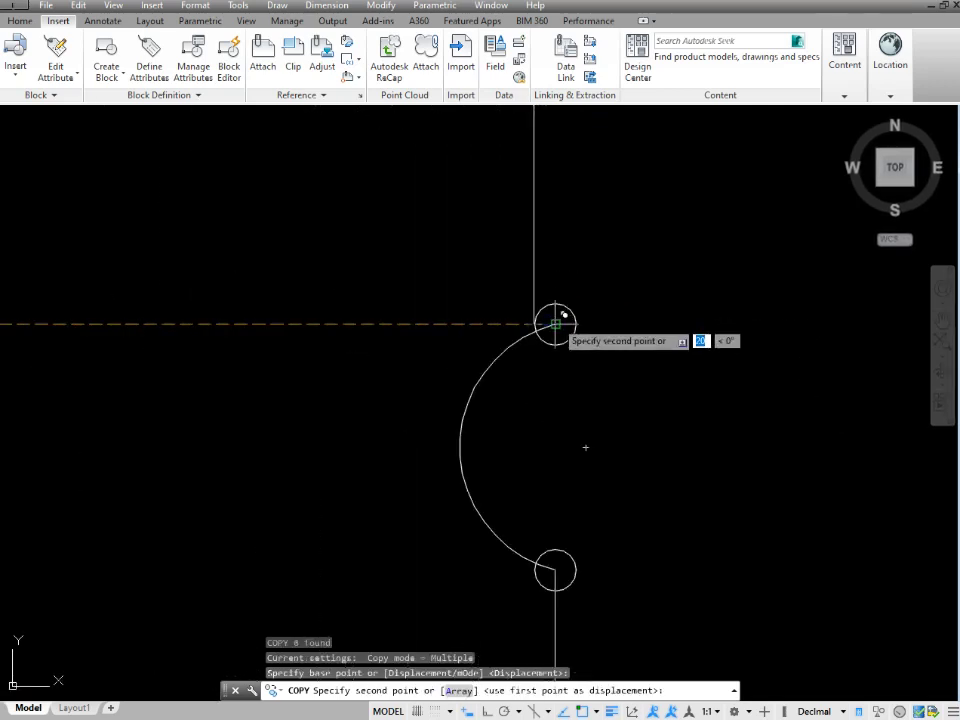
click(556, 321)
Place further copies of the branch lines and arrowheads on the third and fourth branch MCCBs of the lower panel
scroll(360, 347, up, 2)
scroll(422, 337, down, 5)
scroll(507, 355, up, 4)
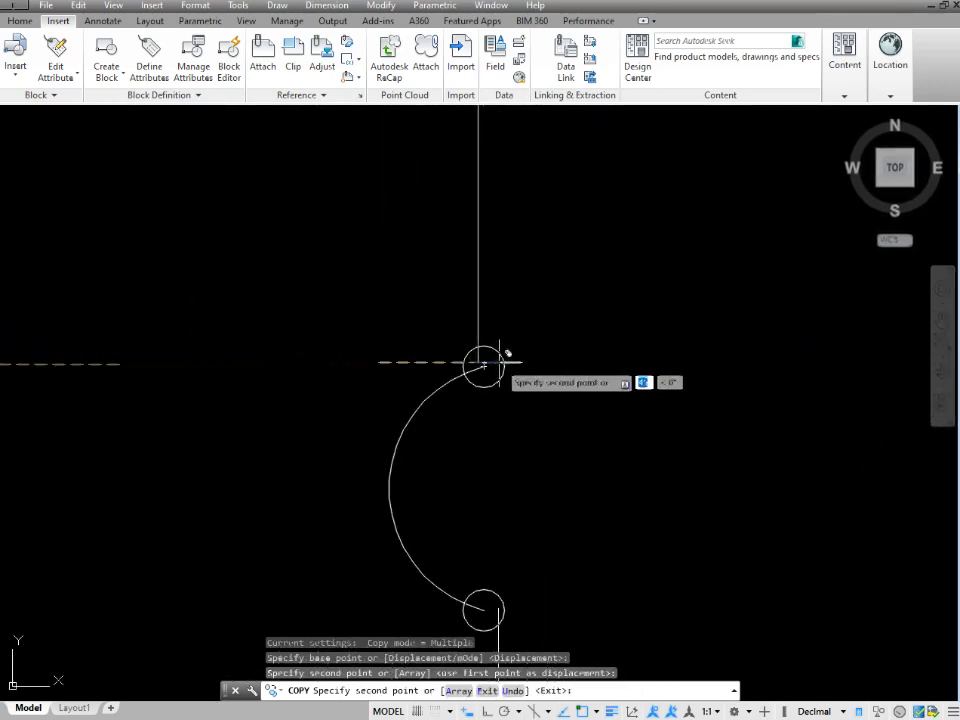
click(484, 364)
scroll(253, 381, down, 4)
scroll(386, 381, up, 3)
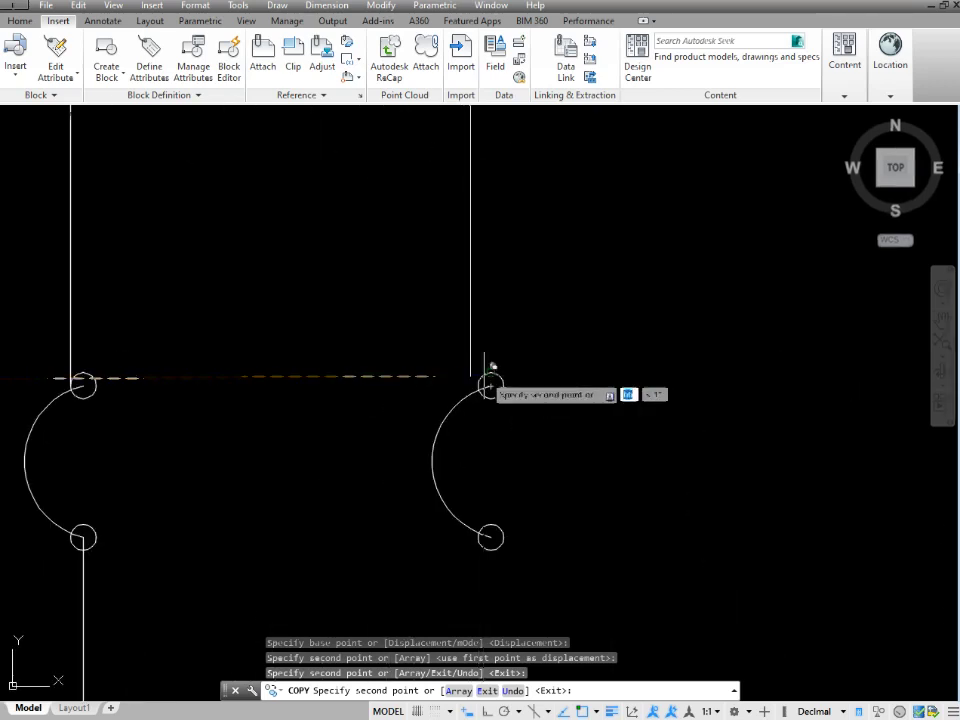
click(496, 382)
Place the remaining copies of the branch lines and arrowheads on the fifth and sixth MCCBs and the red symbol of the last branch
scroll(143, 381, up, 3)
scroll(300, 385, down, 5)
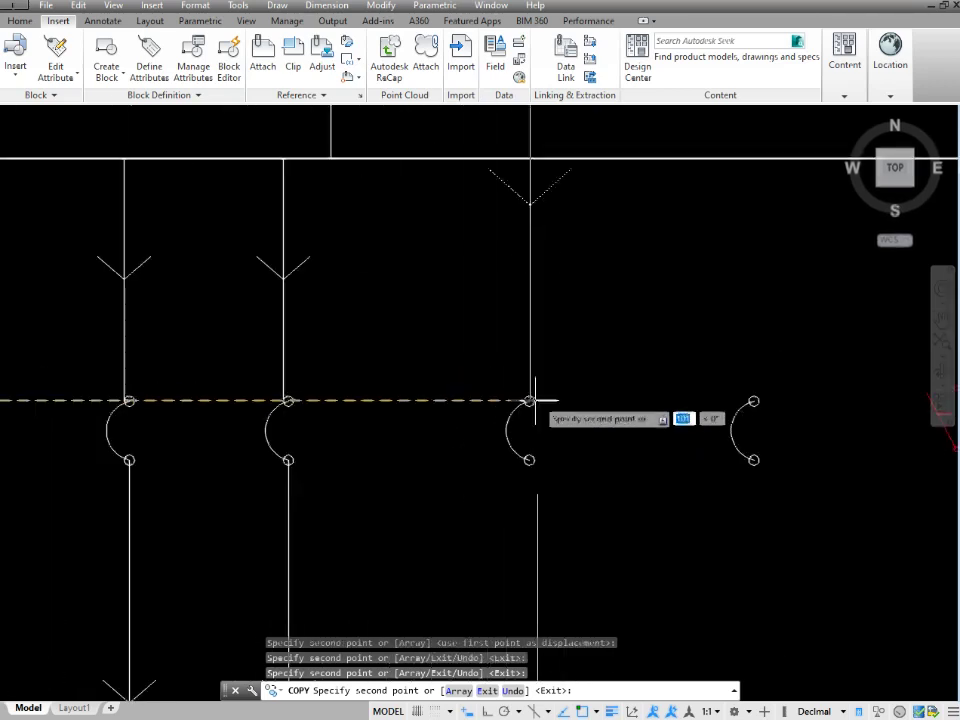
scroll(525, 400, up, 3)
click(521, 399)
scroll(253, 400, down, 5)
scroll(448, 405, up, 2)
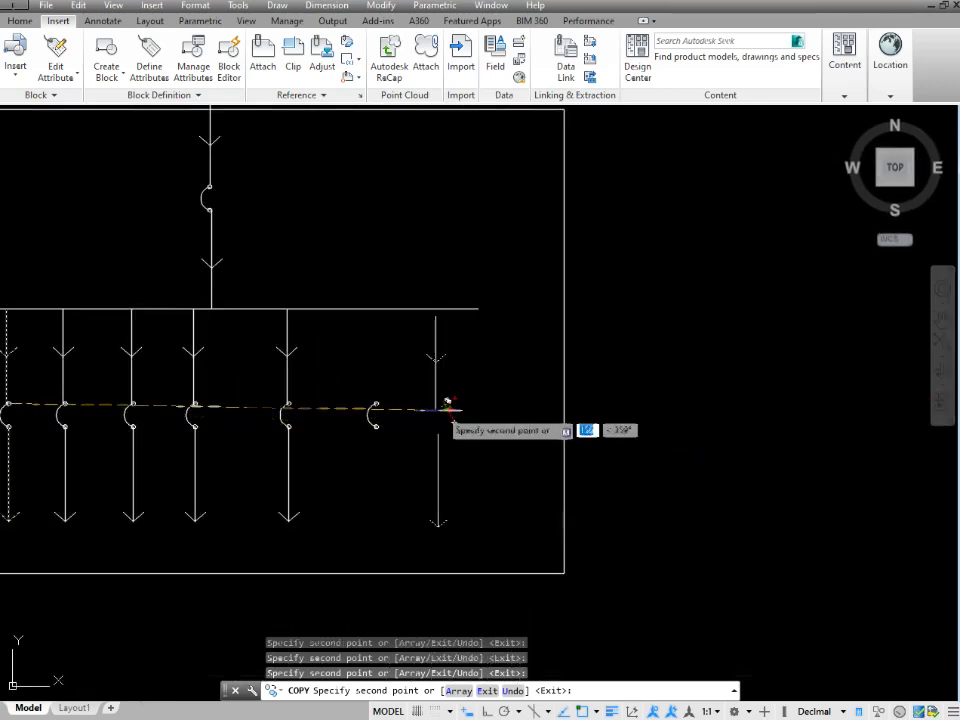
scroll(447, 405, up, 4)
click(392, 403)
scroll(390, 405, down, 4)
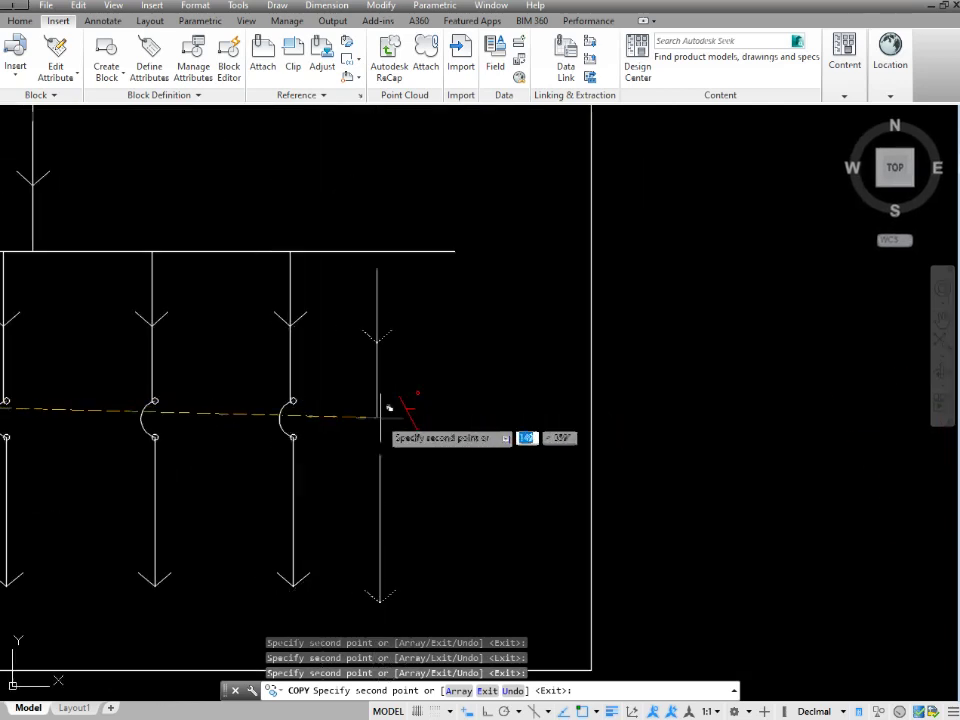
scroll(389, 409, up, 3)
scroll(432, 383, down, 4)
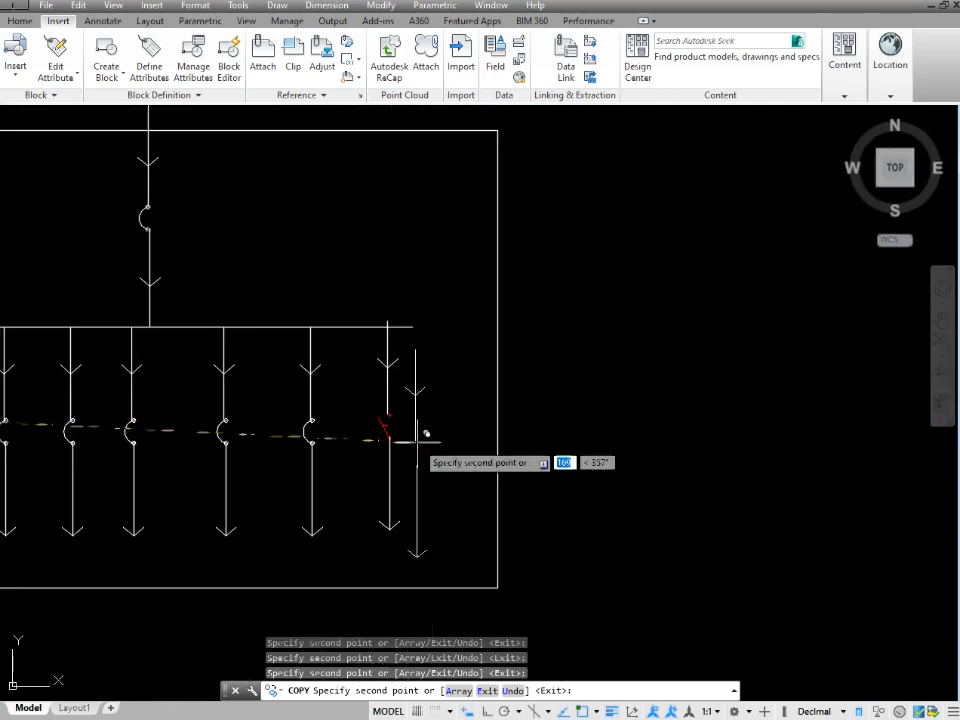
key(Escape)
Trim the part of the rightmost branch's vertical line that extends above the lower panel's busbar
middle_drag(349, 405, 397, 380)
scroll(561, 306, up, 8)
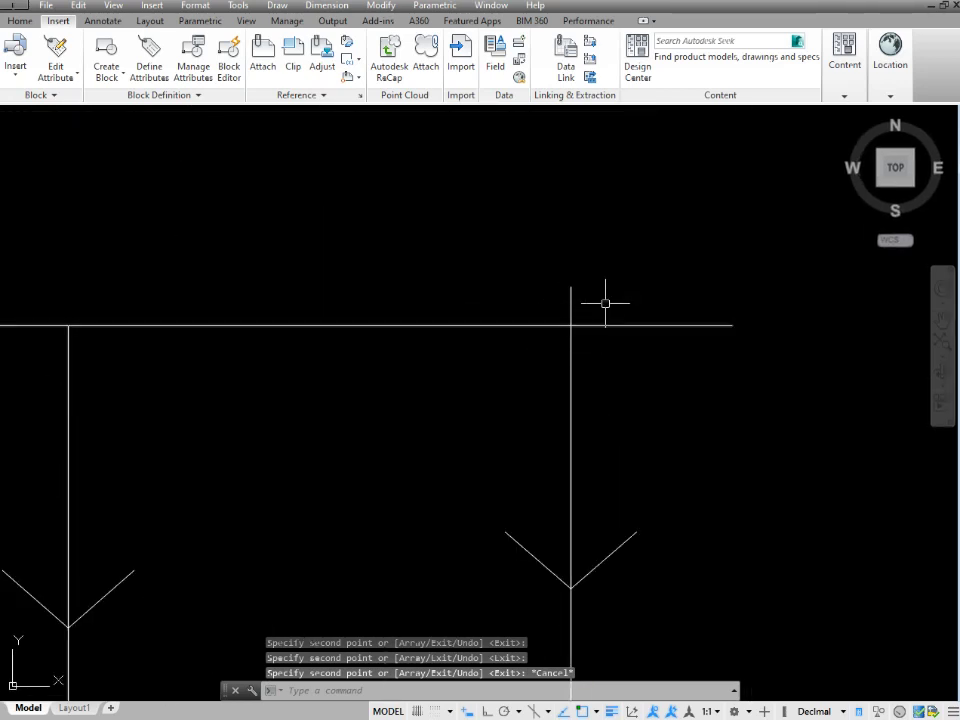
drag(606, 304, 550, 378)
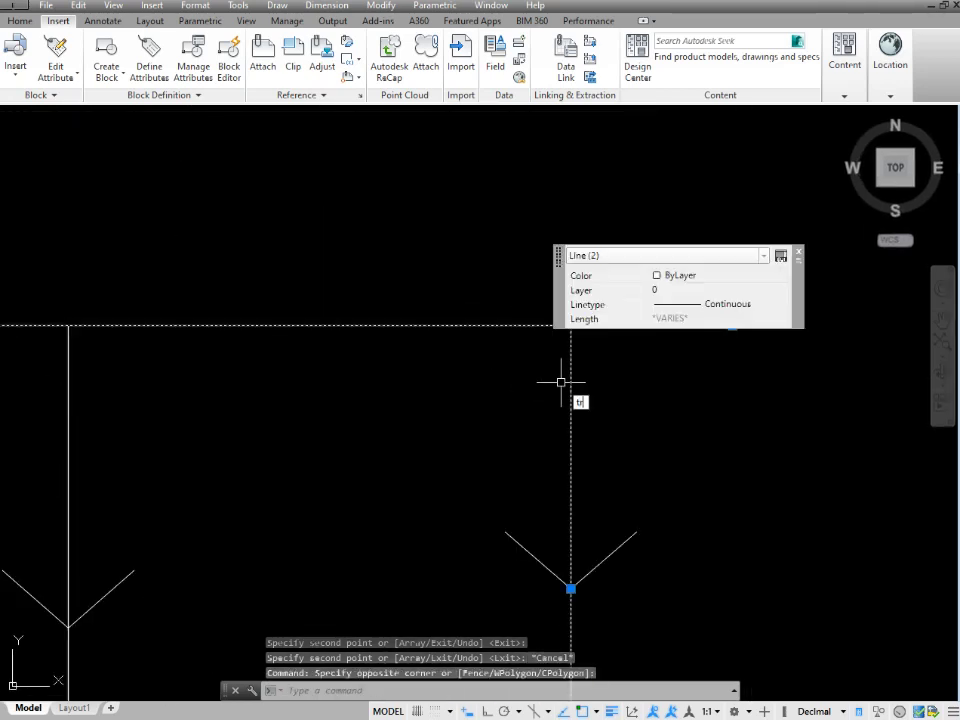
text(tr)
key(Return)
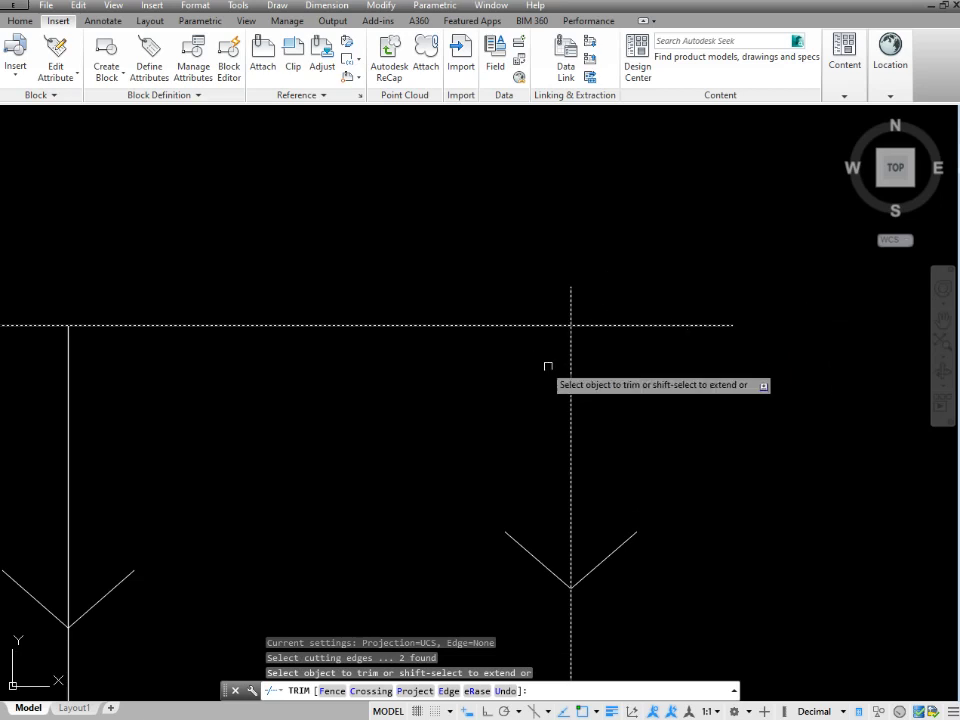
click(614, 288)
click(526, 309)
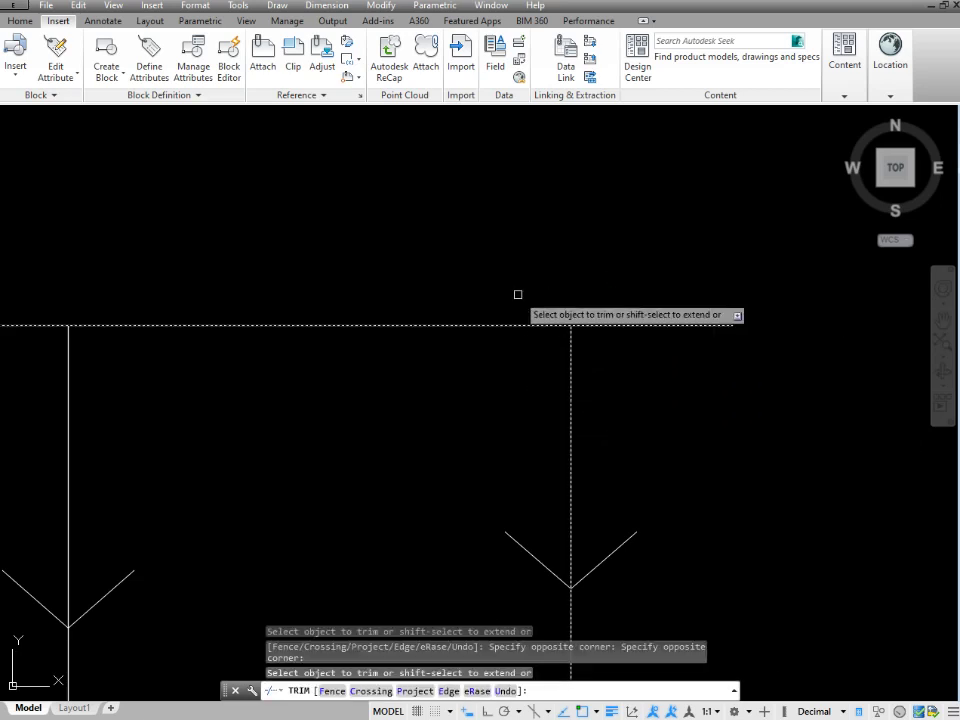
key(Escape)
Examine the redrawn diagram from the generator and transformer down to the lower panel's branches, alongside the original drawing
scroll(711, 371, down, 10)
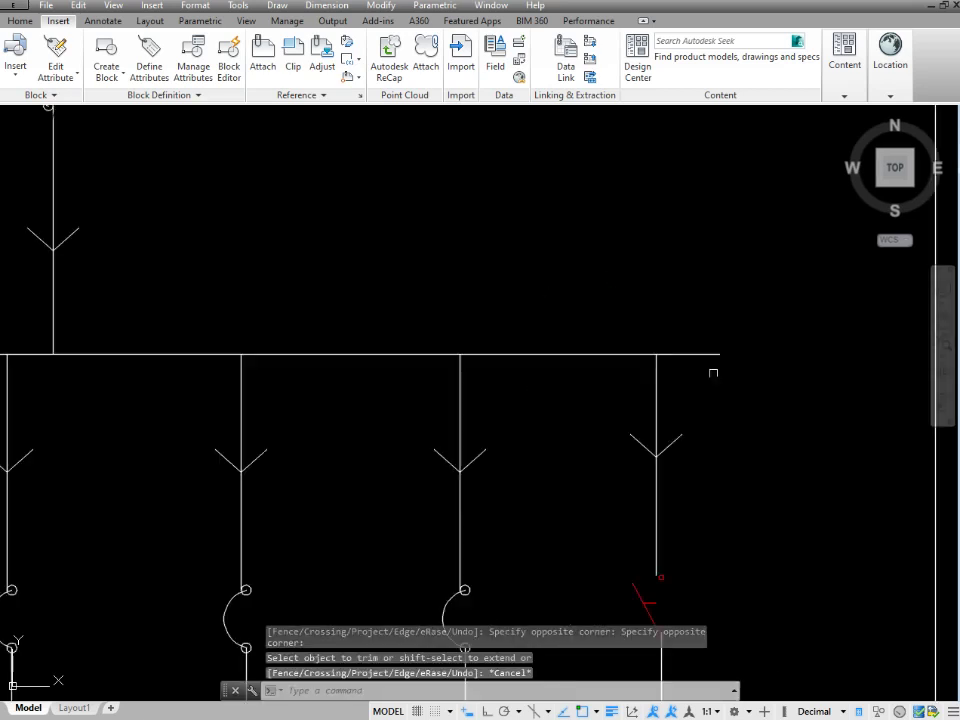
scroll(585, 433, up, 3)
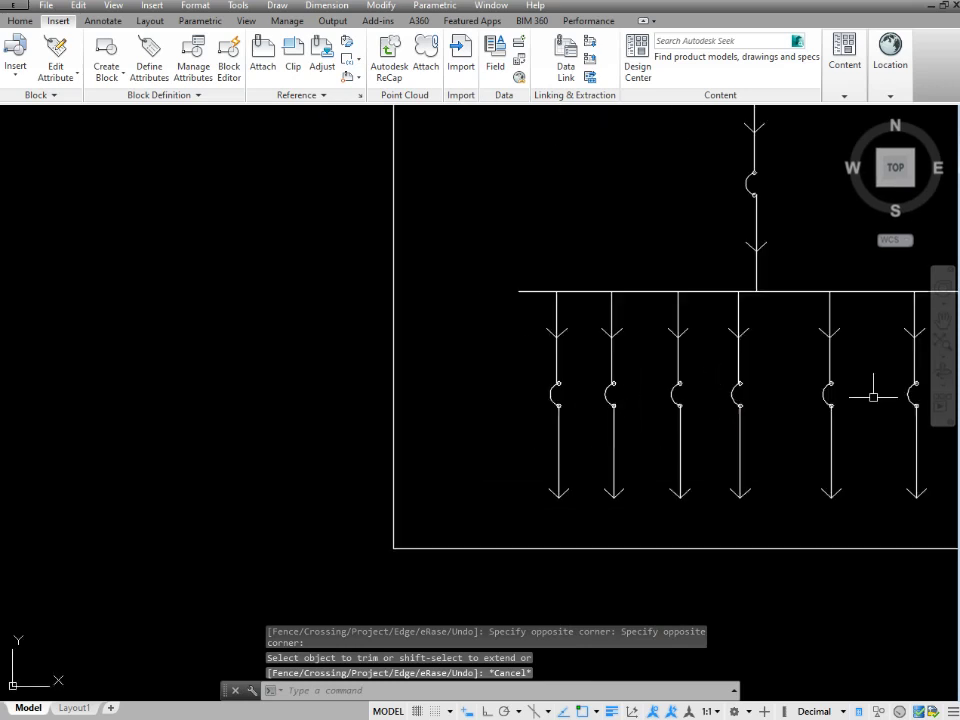
scroll(480, 456, down, 6)
middle_drag(600, 300, 640, 370)
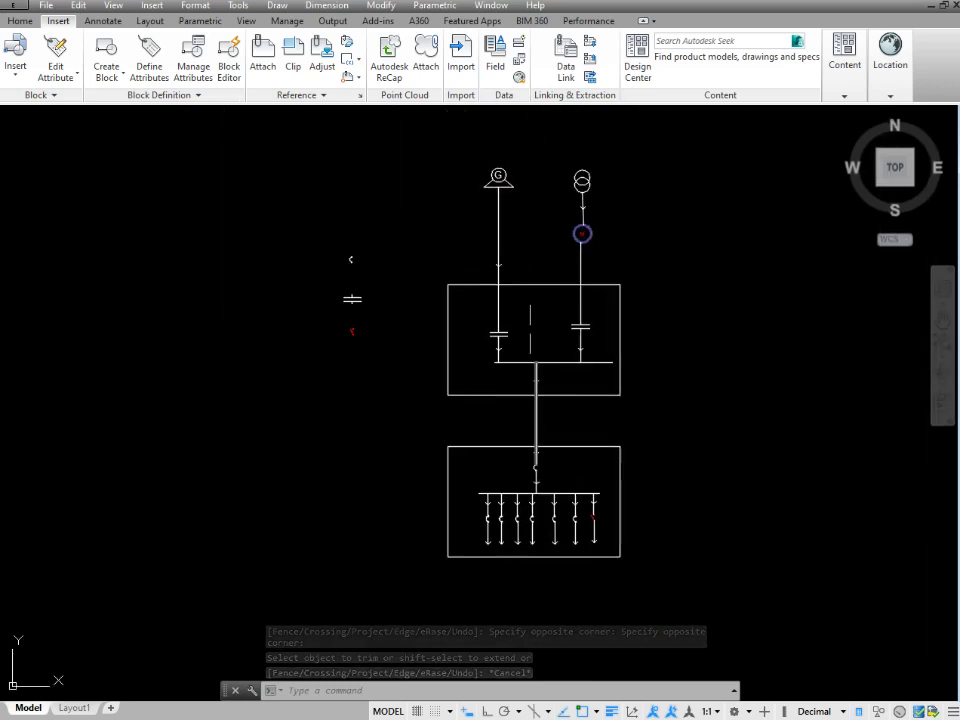
scroll(565, 183, up, 2)
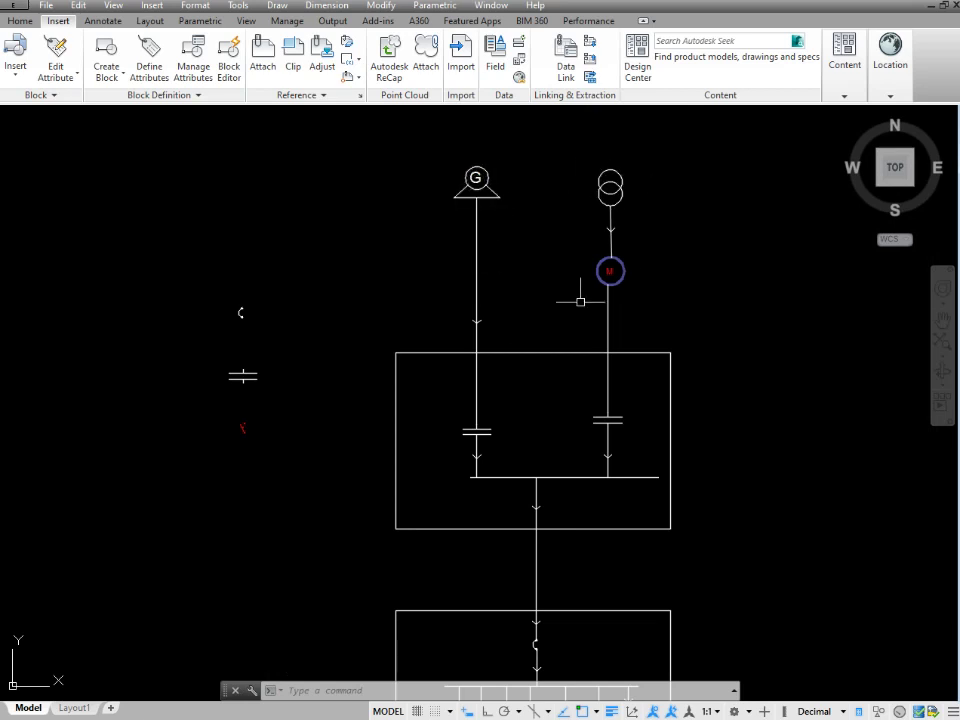
middle_drag(569, 426, 586, 261)
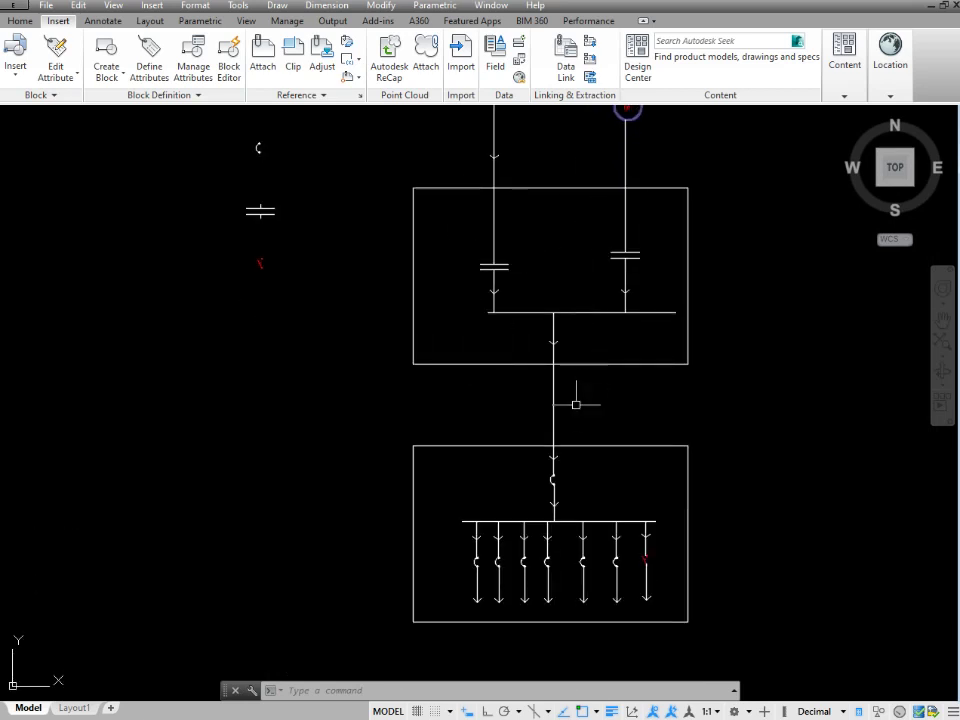
middle_drag(576, 404, 601, 316)
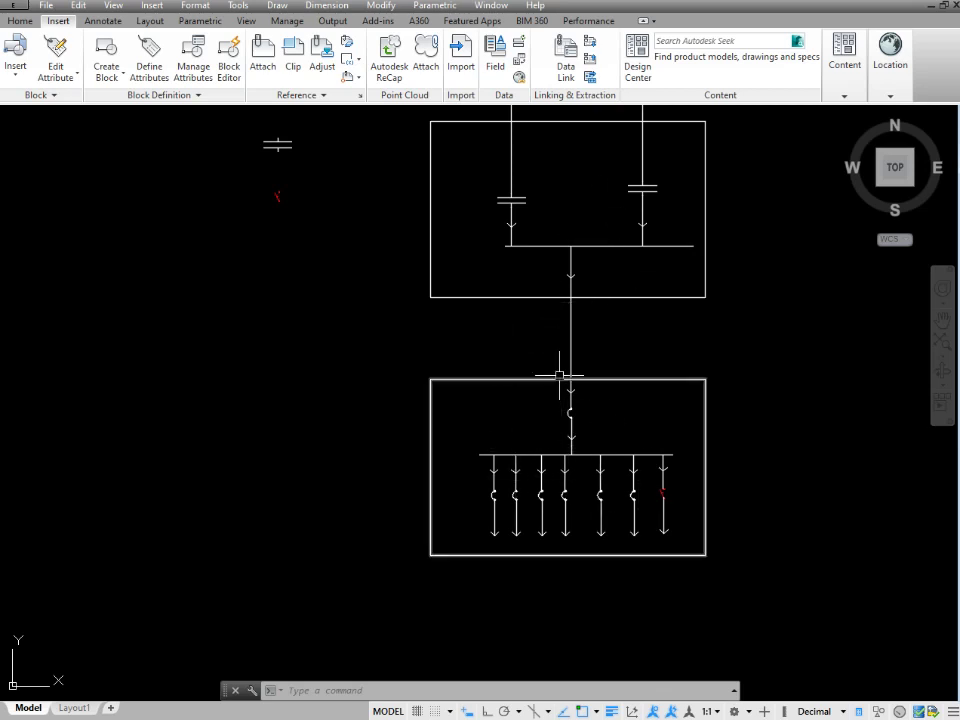
scroll(765, 553, down, 4)
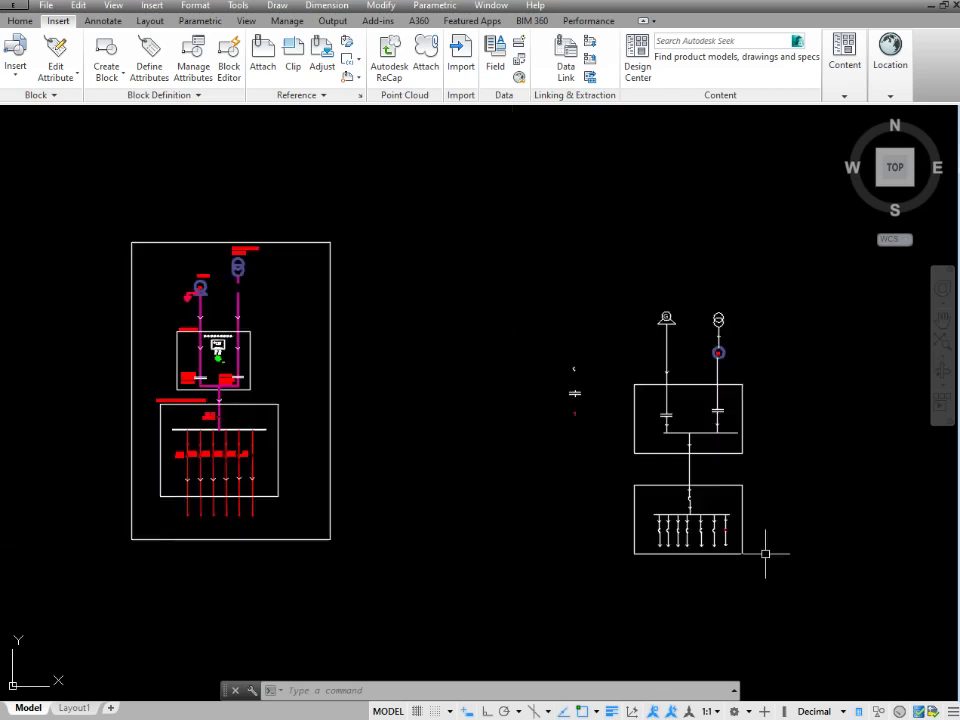
scroll(640, 385, up, 4)
Add the single-line text "DG SET" above the generator symbol, with a height of about 44 and a rotation of about 358 degrees
middle_drag(720, 281, 690, 332)
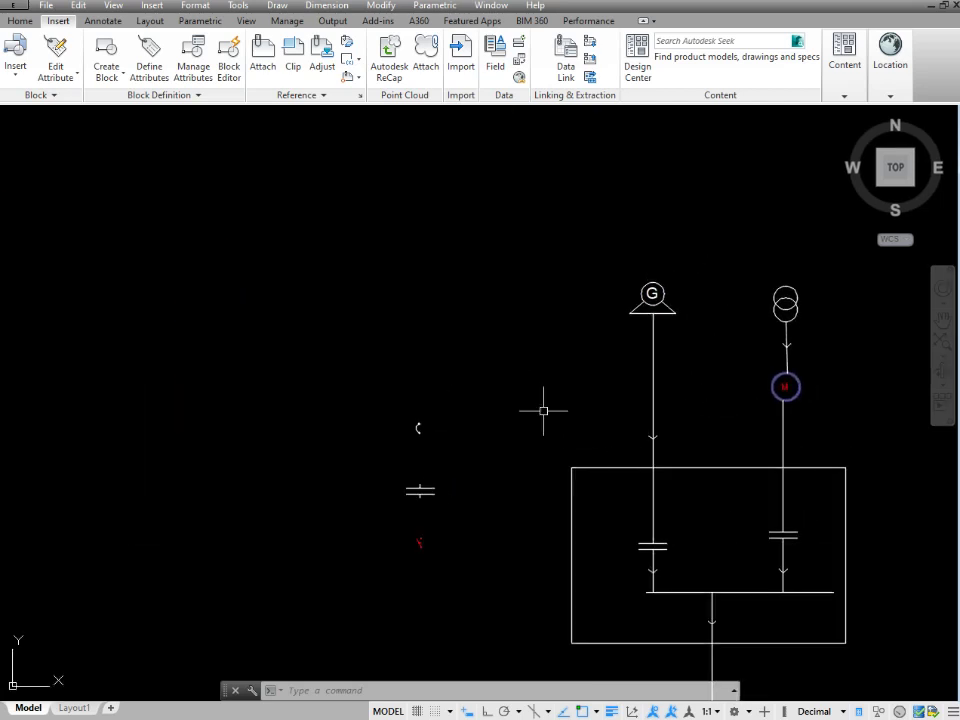
key(Return)
click(624, 246)
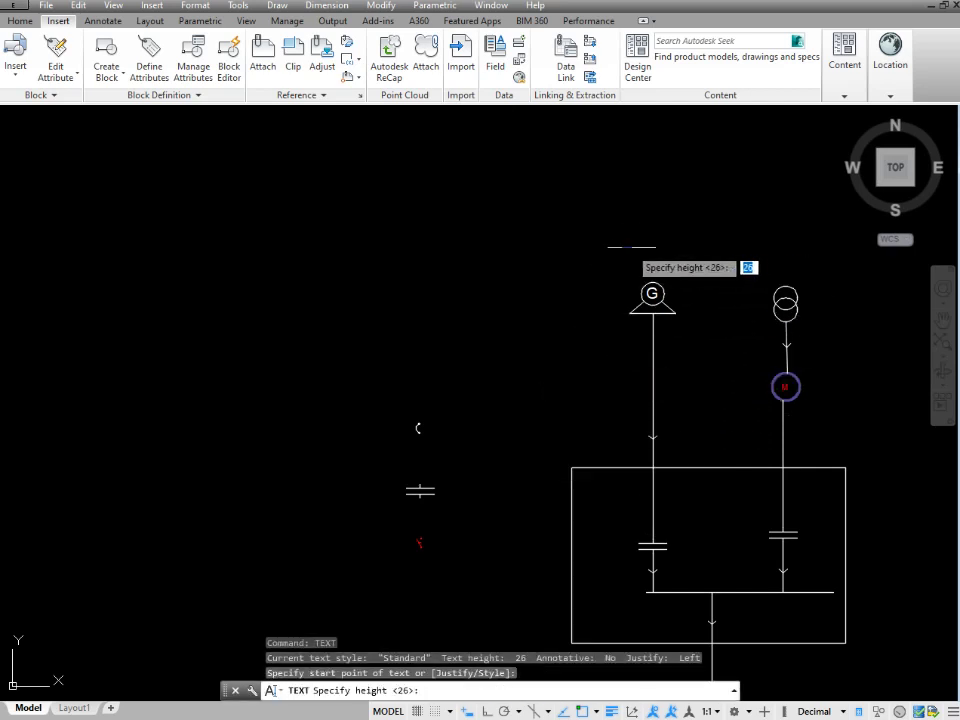
key(Return)
key(Return)
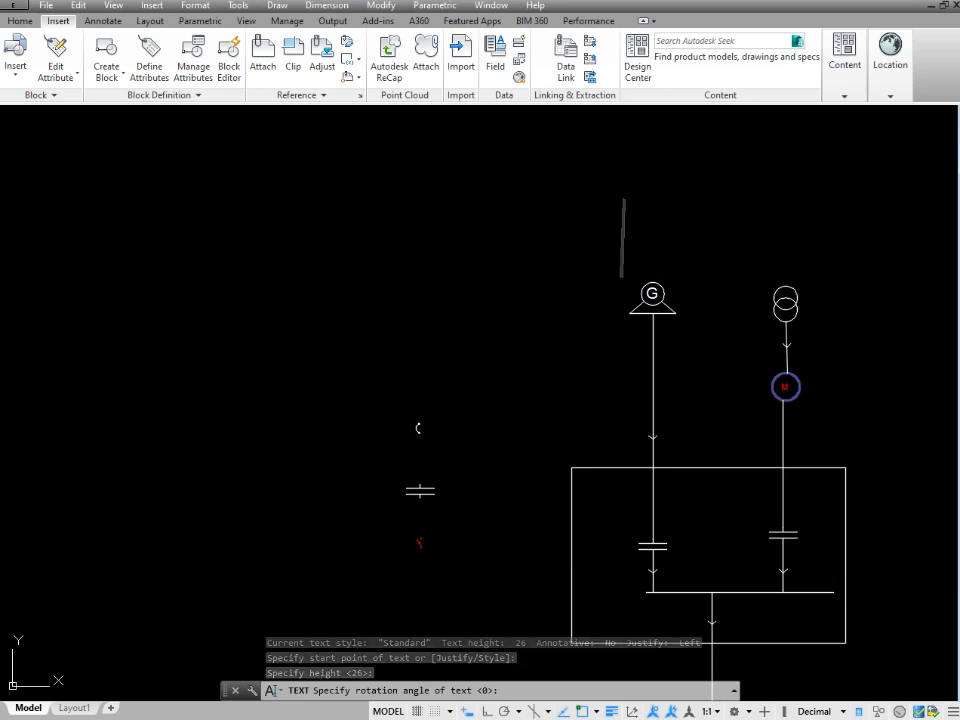
text(DG SET)
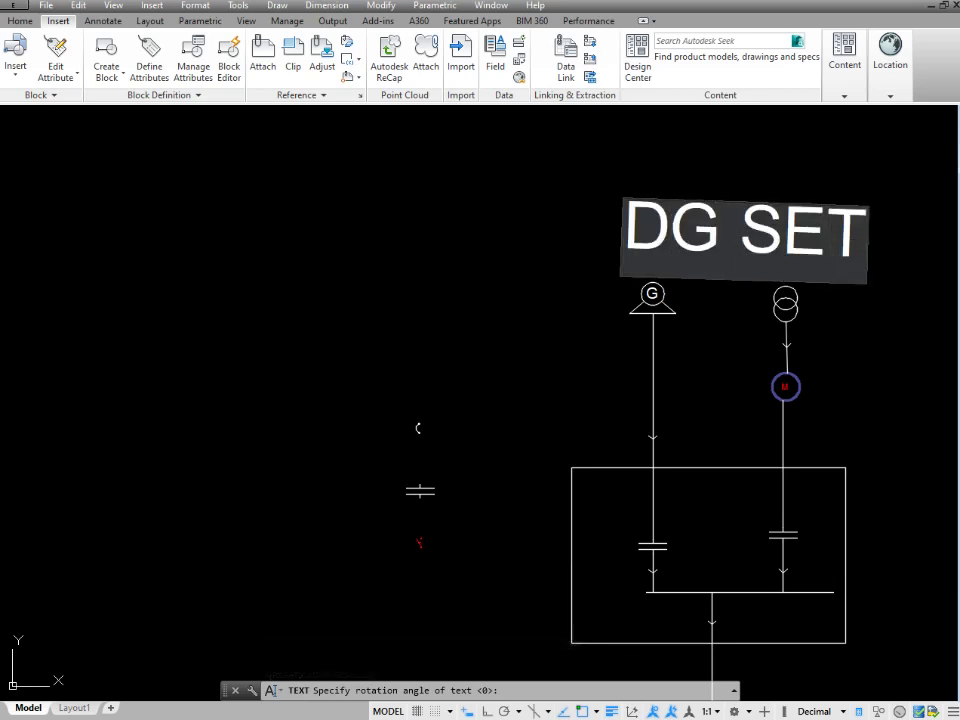
key(Escape)
key(Escape)
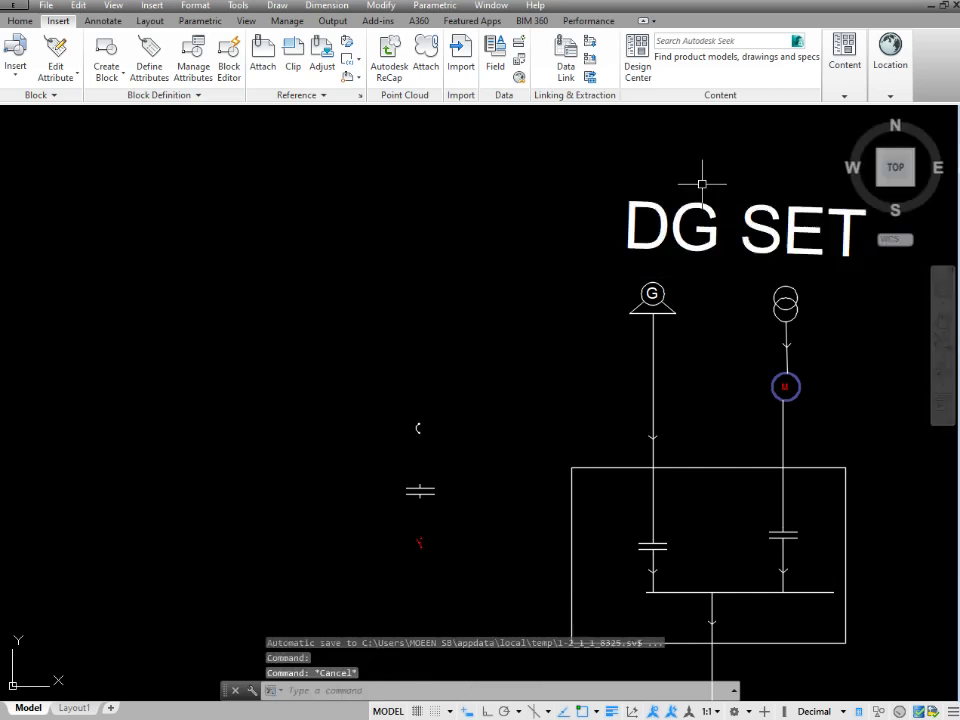
Scale the DG SET label by a factor of 0.5 from its lower-left corner
drag(707, 182, 611, 241)
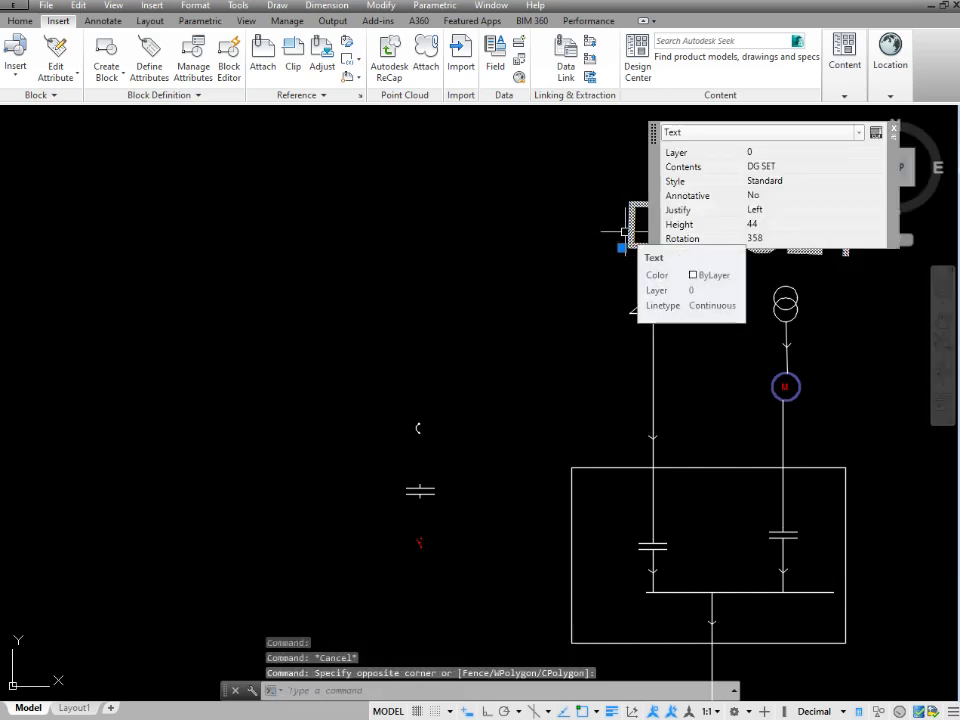
text(SC)
key(Return)
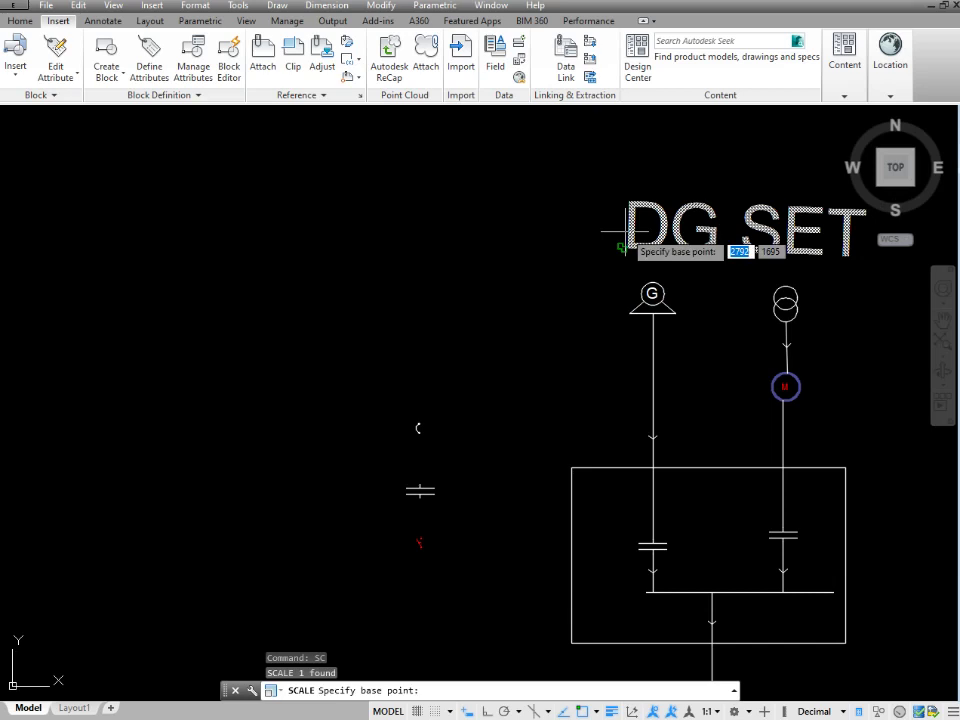
click(627, 246)
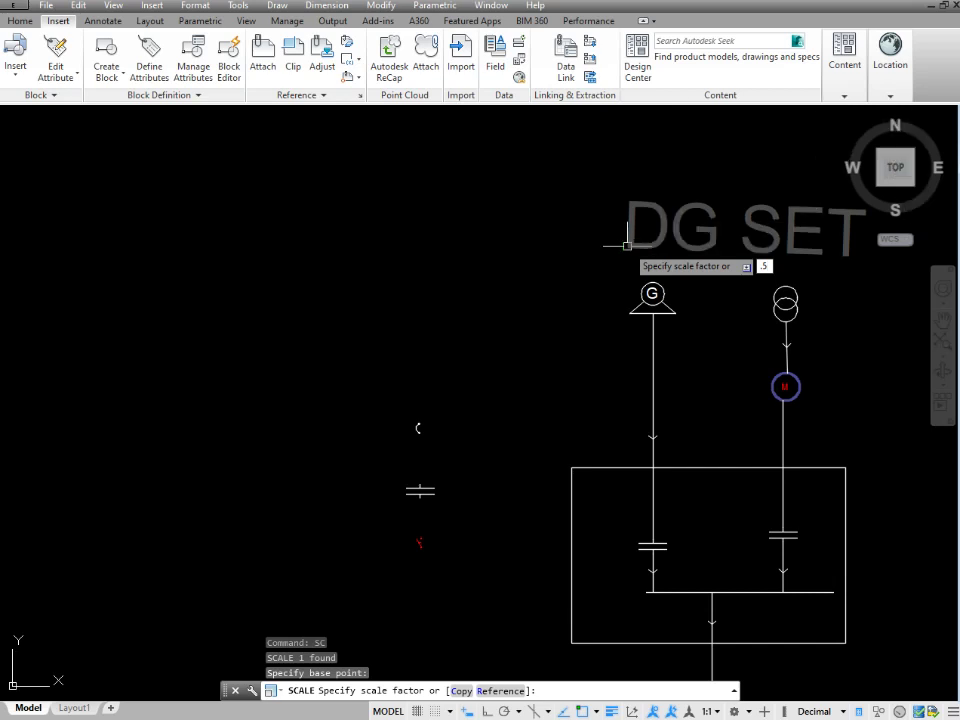
key(Return)
Scale the DG SET label down further by a factor of 0.8 from its lower-left corner
scroll(605, 251, up, 2)
middle_drag(605, 251, 519, 254)
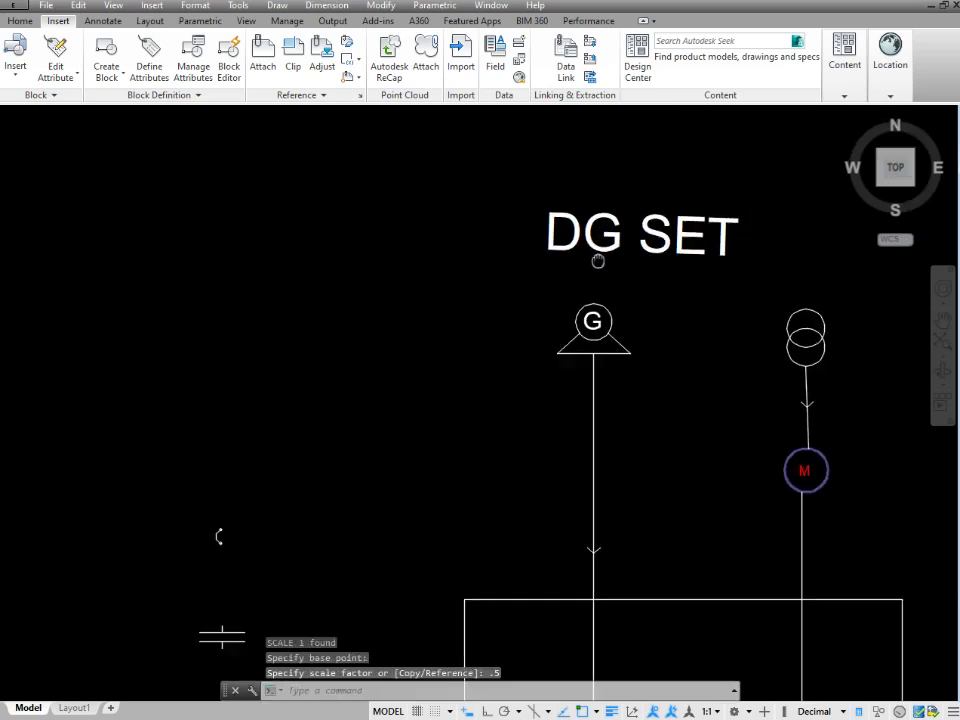
drag(628, 176, 536, 255)
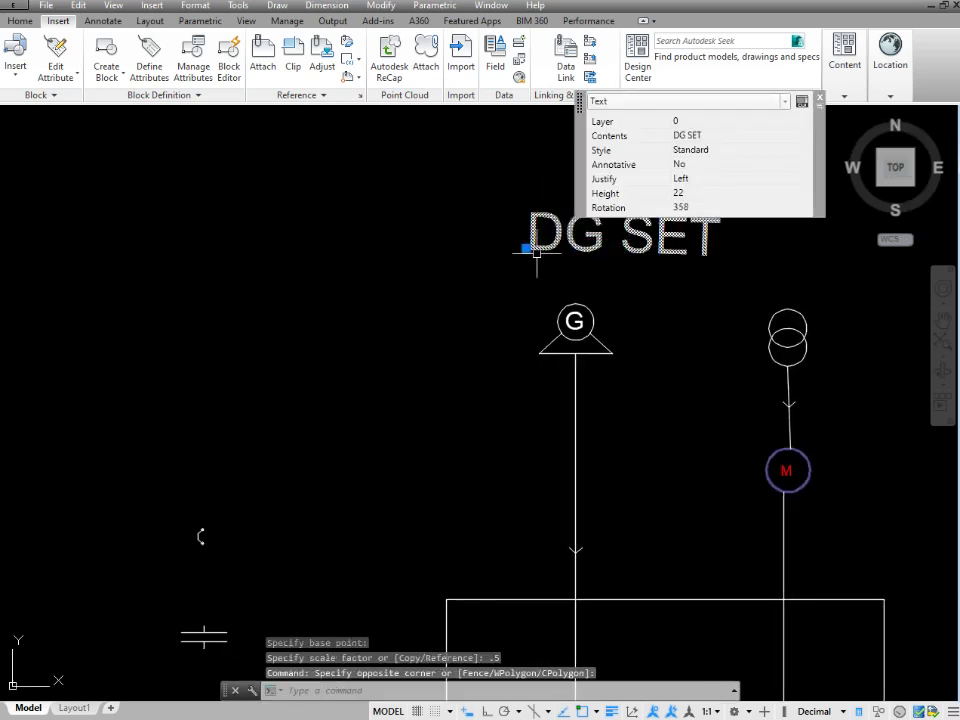
text(SC)
key(Return)
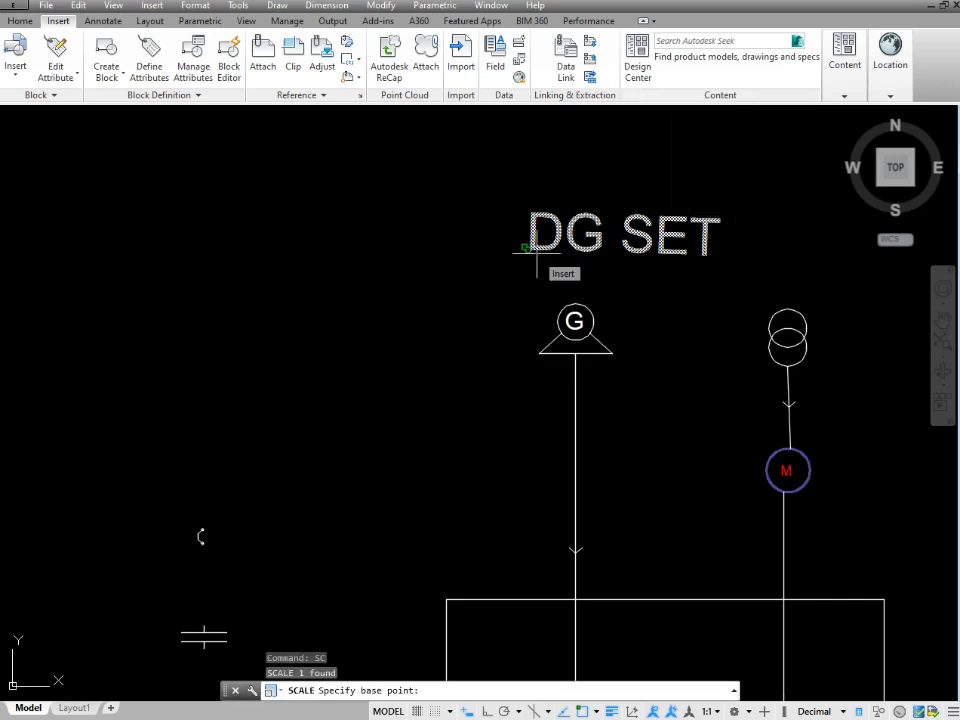
click(536, 251)
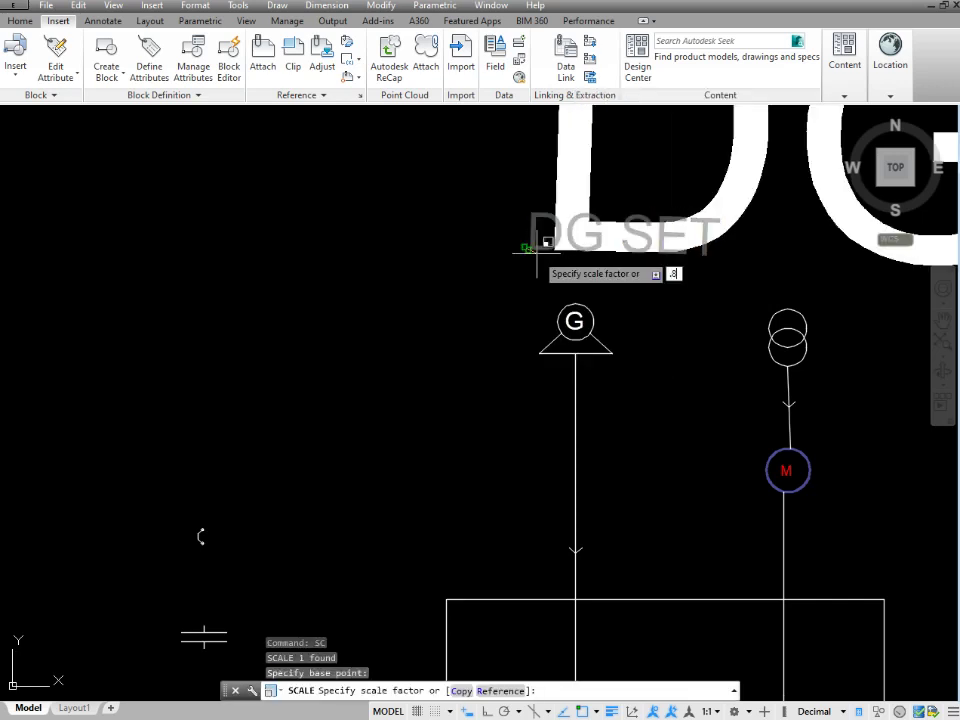
key(Return)
Move the DG SET label down so it sits just above the generator symbol
drag(671, 169, 560, 256)
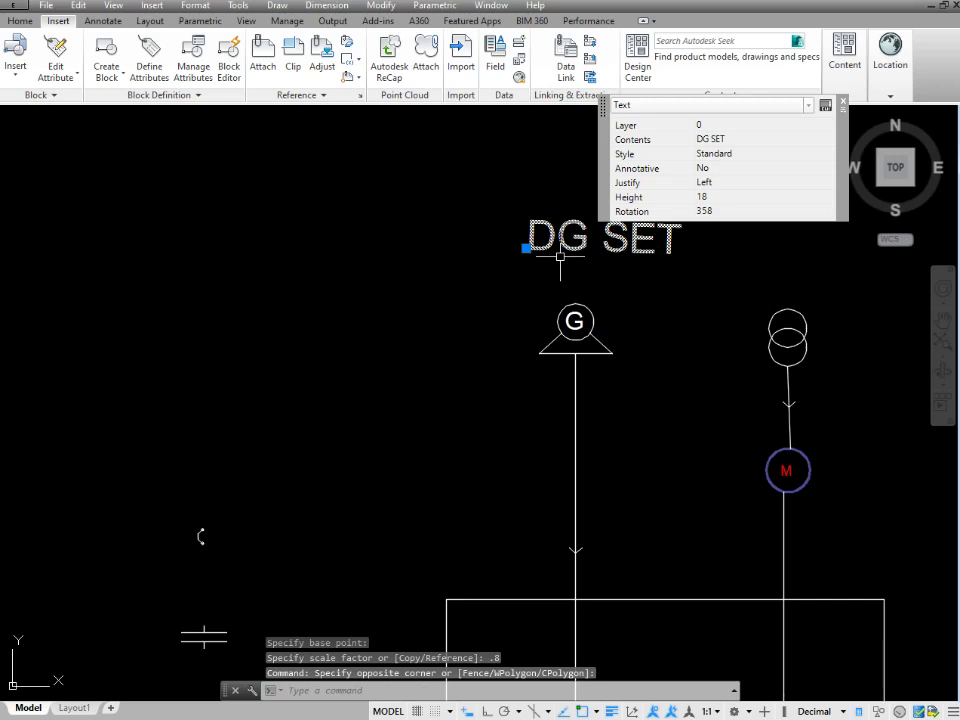
text(M)
key(Return)
click(608, 236)
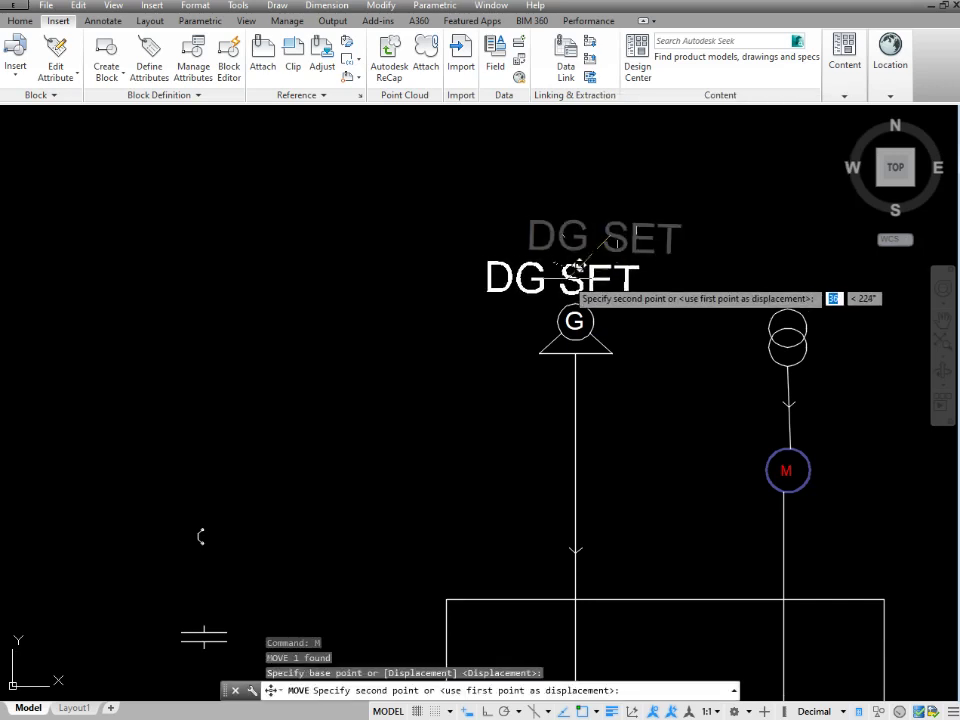
click(580, 276)
Scale the moved DG SET label by a factor of 0.5 from its lower-left insertion point
click(628, 270)
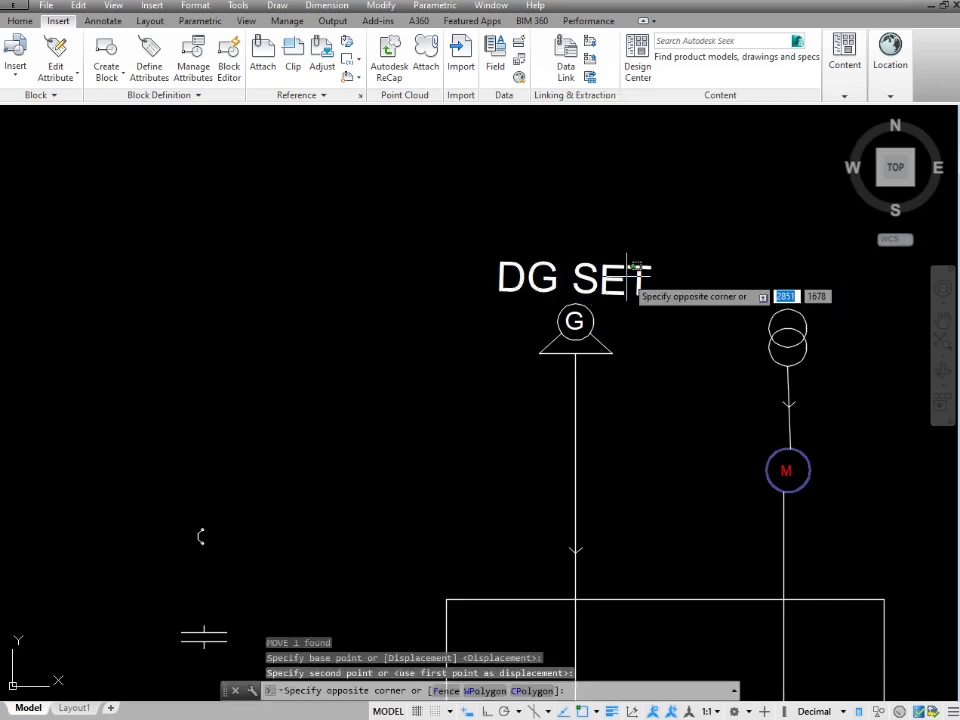
click(580, 277)
text(SC)
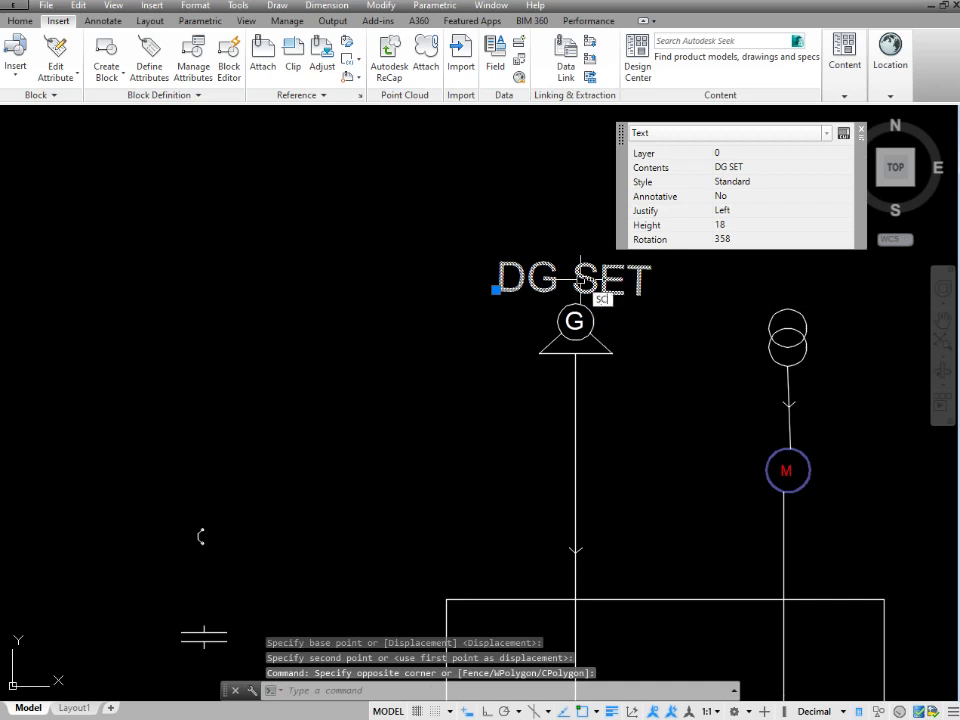
key(Return)
click(505, 285)
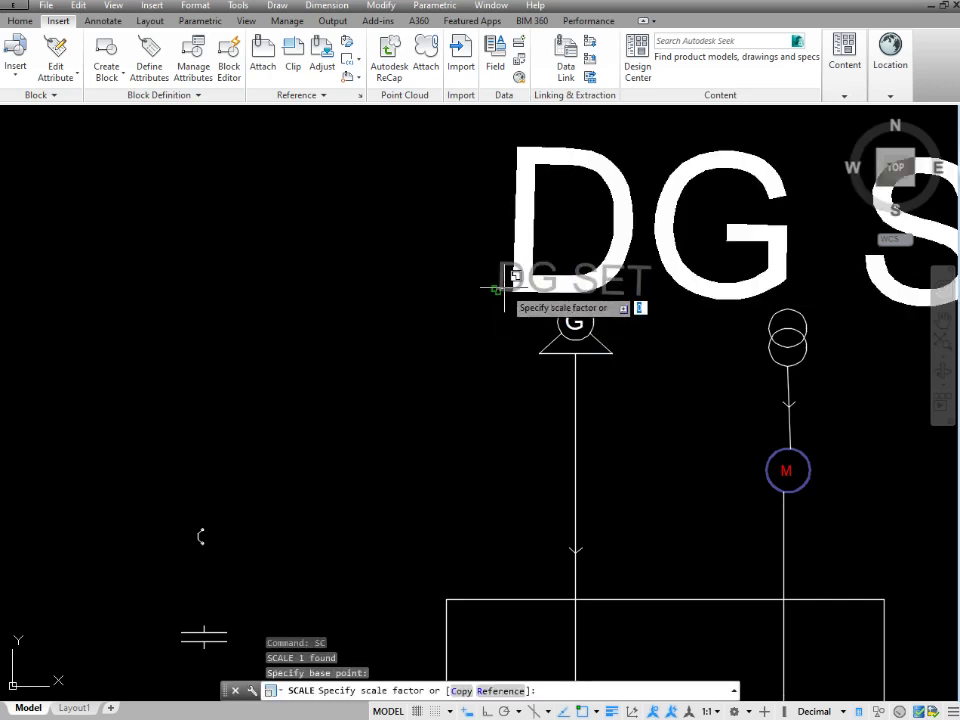
text(.5)
key(Return)
Copy the DG SET label to just above the transformer symbol
click(515, 284)
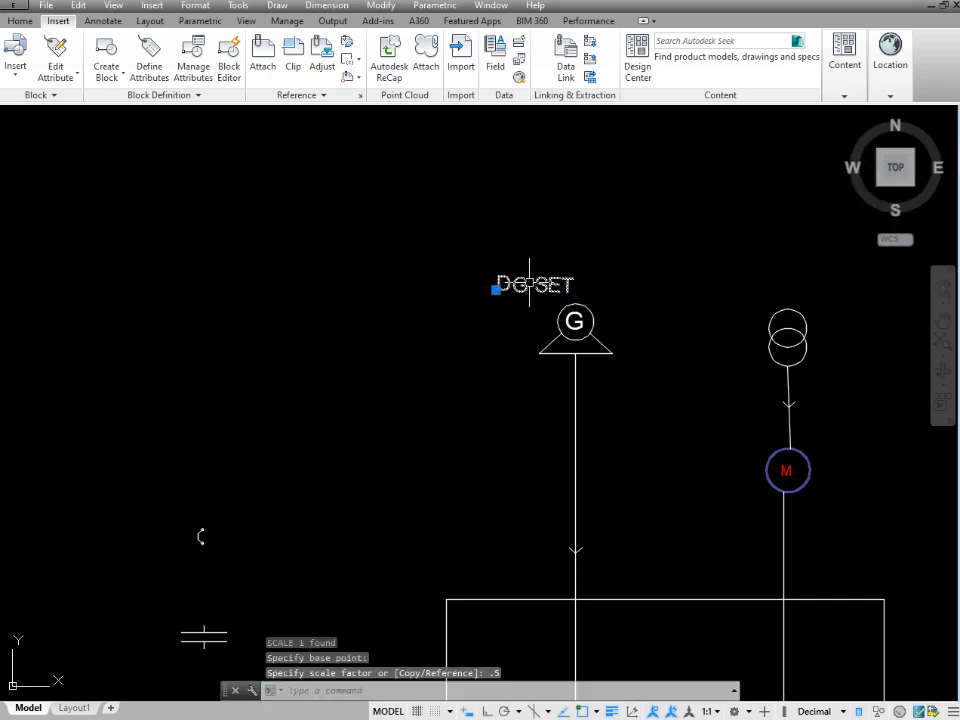
text(CO)
key(Return)
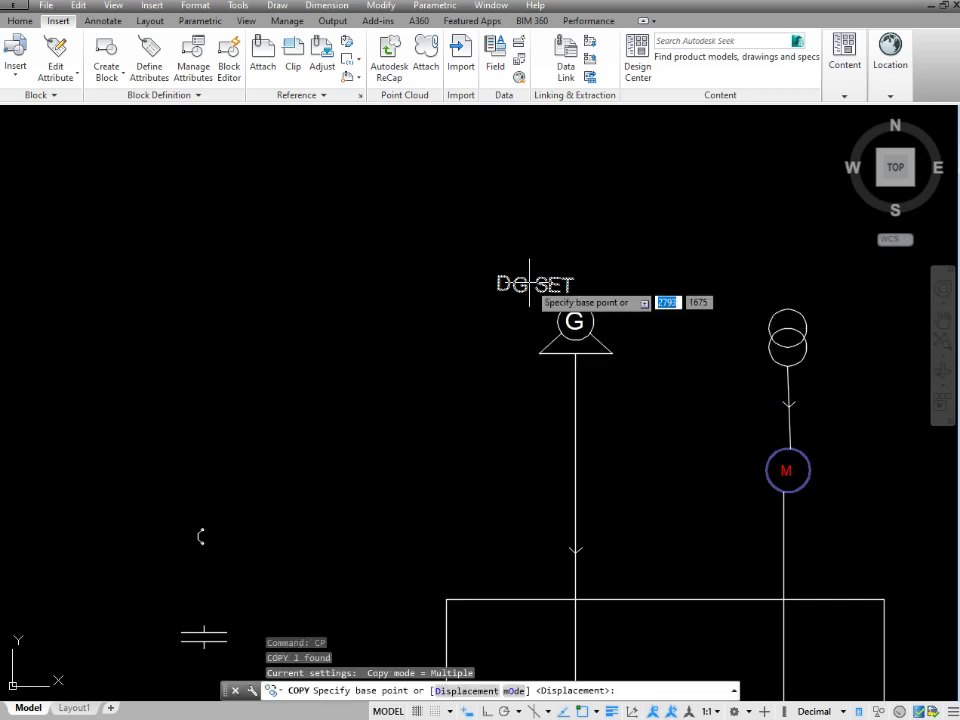
click(530, 283)
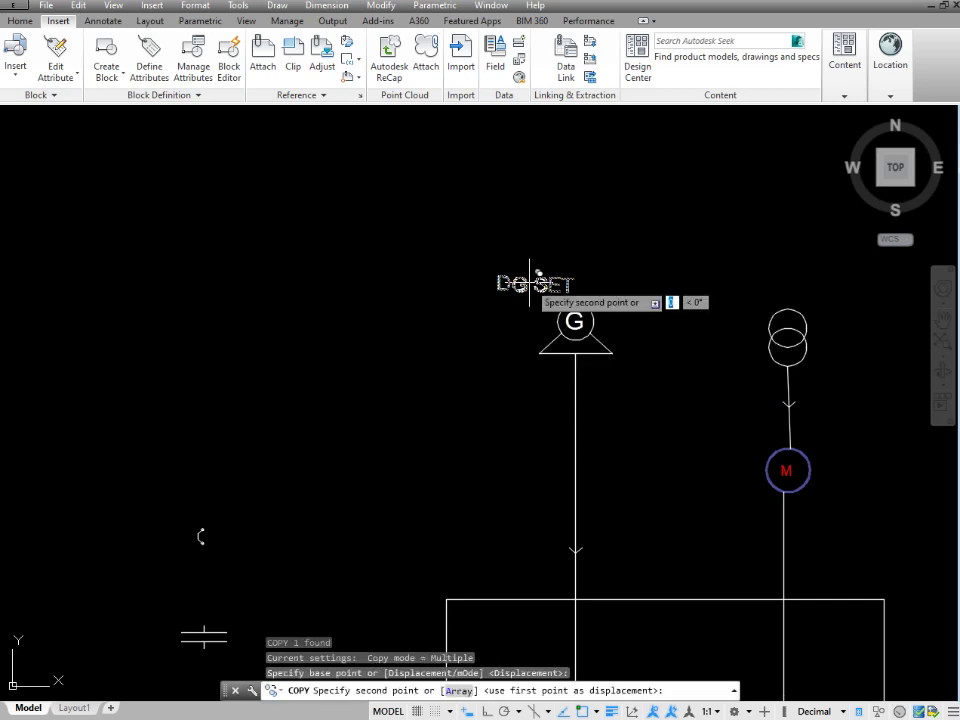
click(787, 286)
key(Escape)
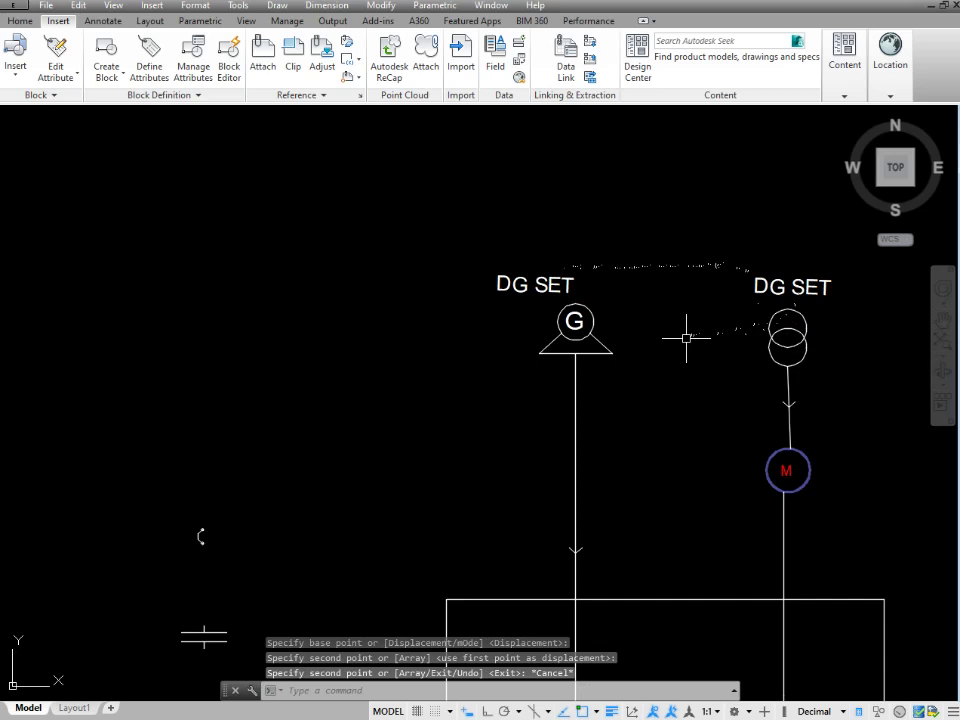
key(Escape)
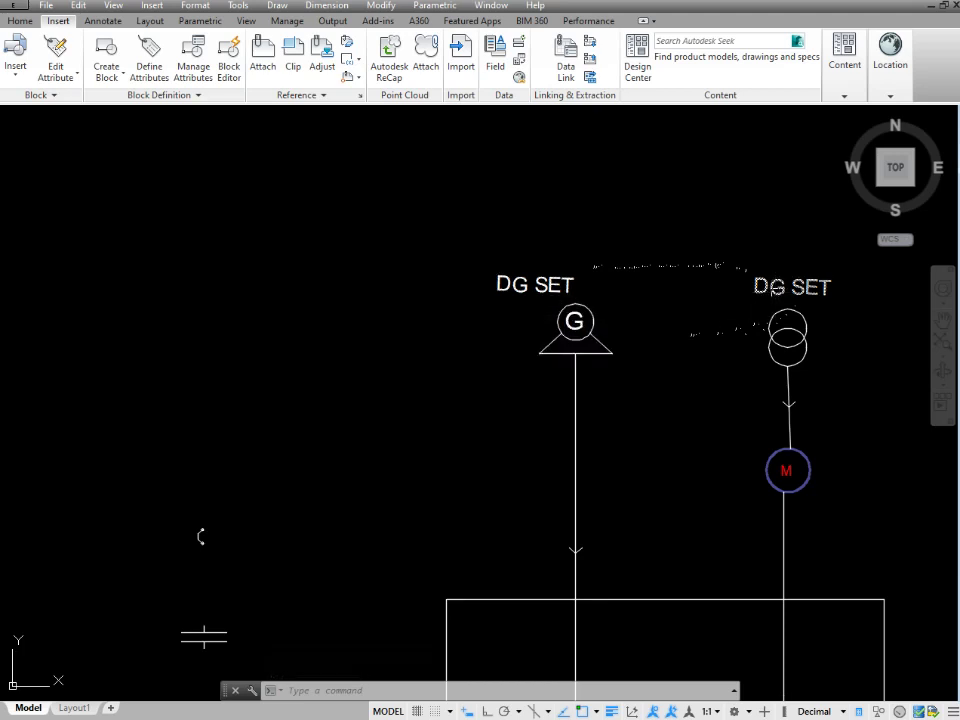
Change the text of the label above the transformer to "TFO"
double_click(790, 288)
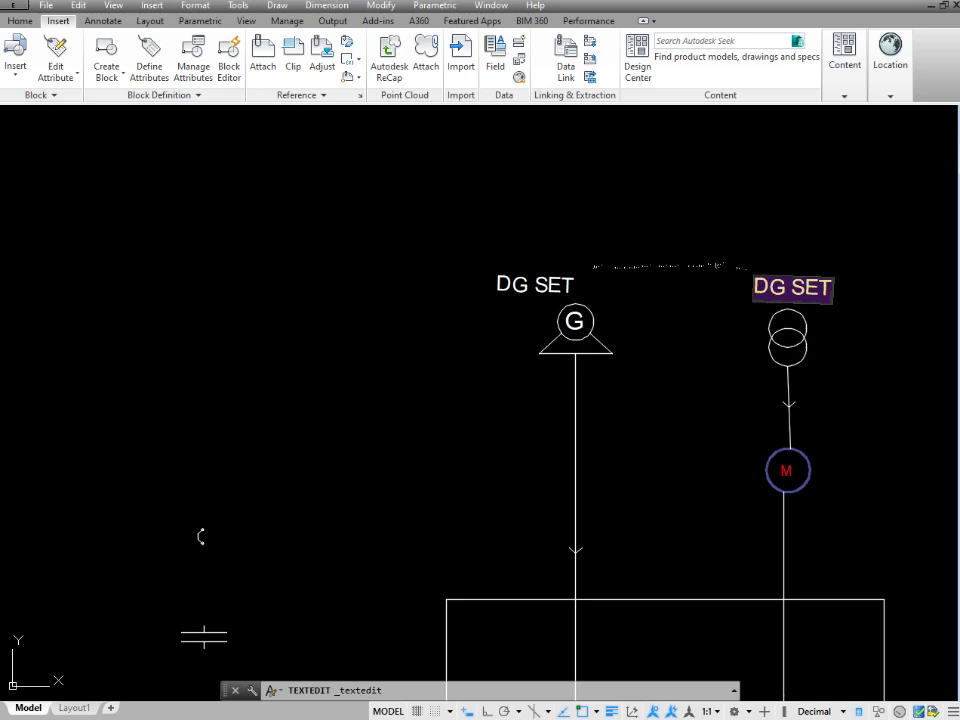
text(TFO)
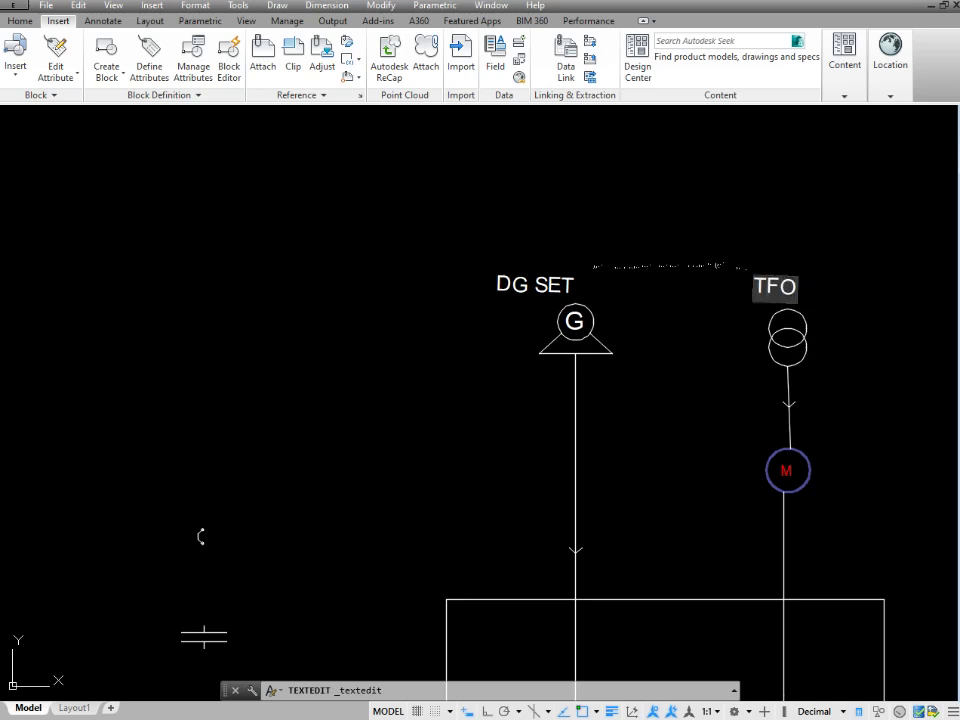
click(814, 236)
Copy the TFO label to just above the upper-left corner of the upper panel's rectangle
scroll(690, 268, down, 5)
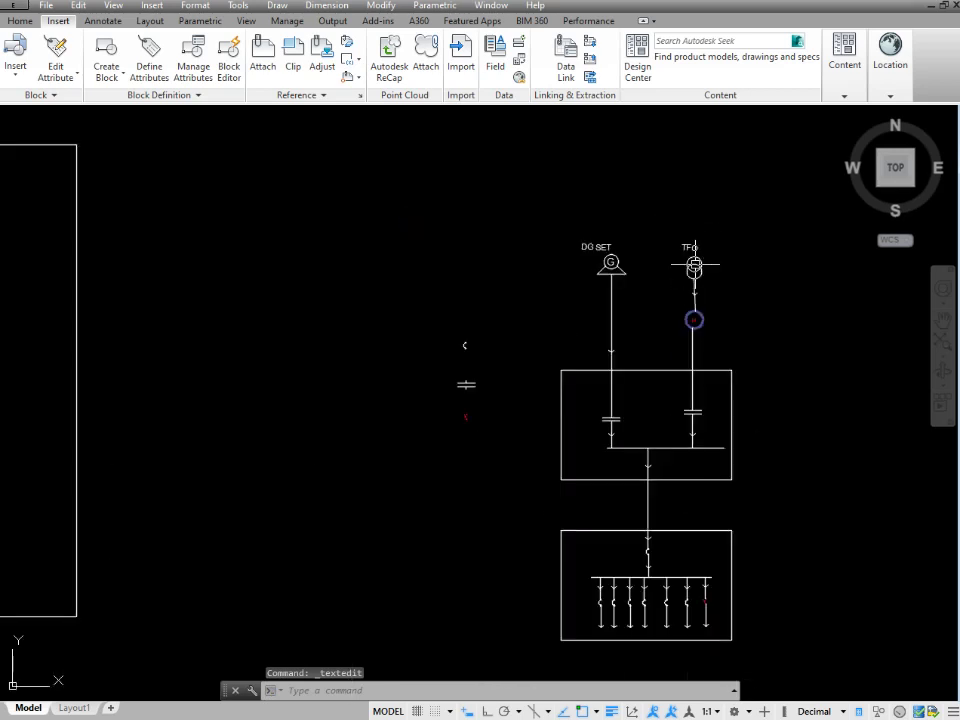
scroll(690, 268, up, 5)
click(690, 238)
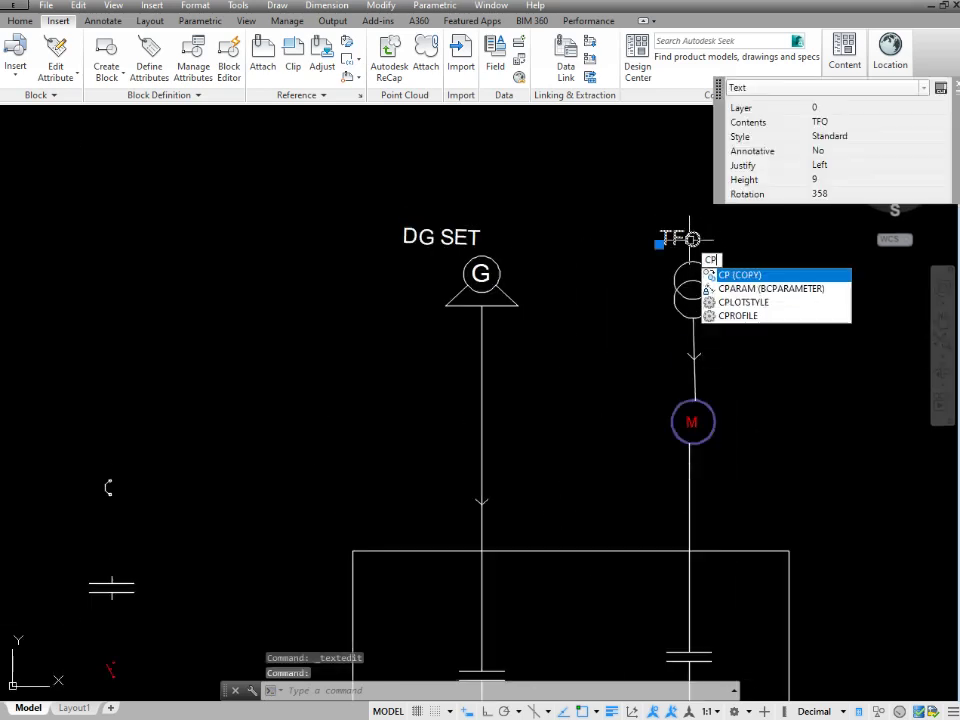
key(Return)
click(690, 238)
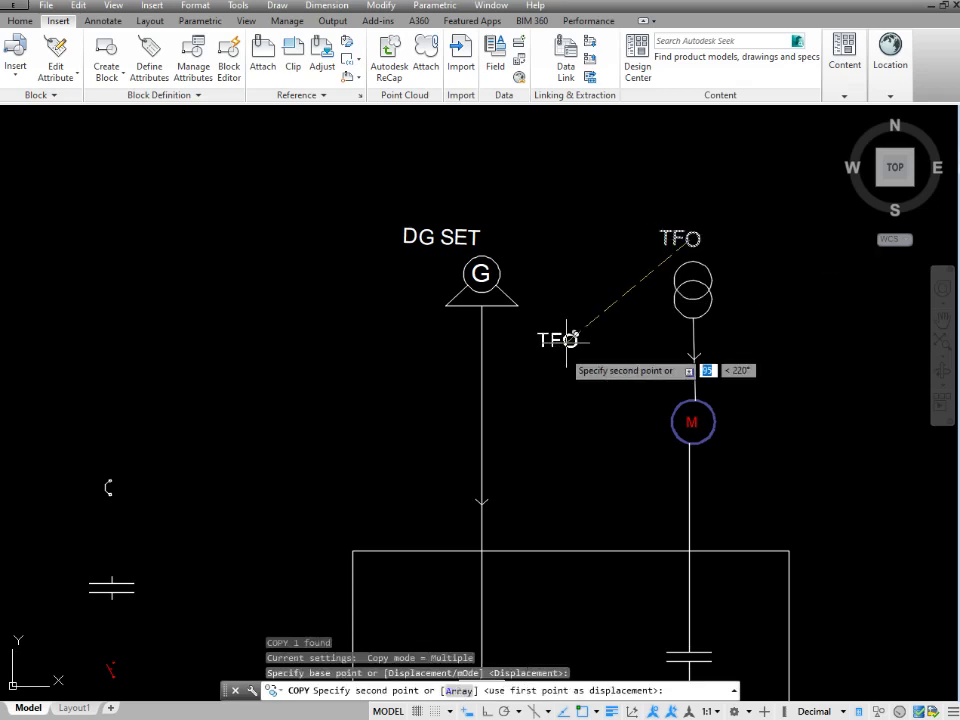
scroll(450, 443, up, 4)
click(467, 440)
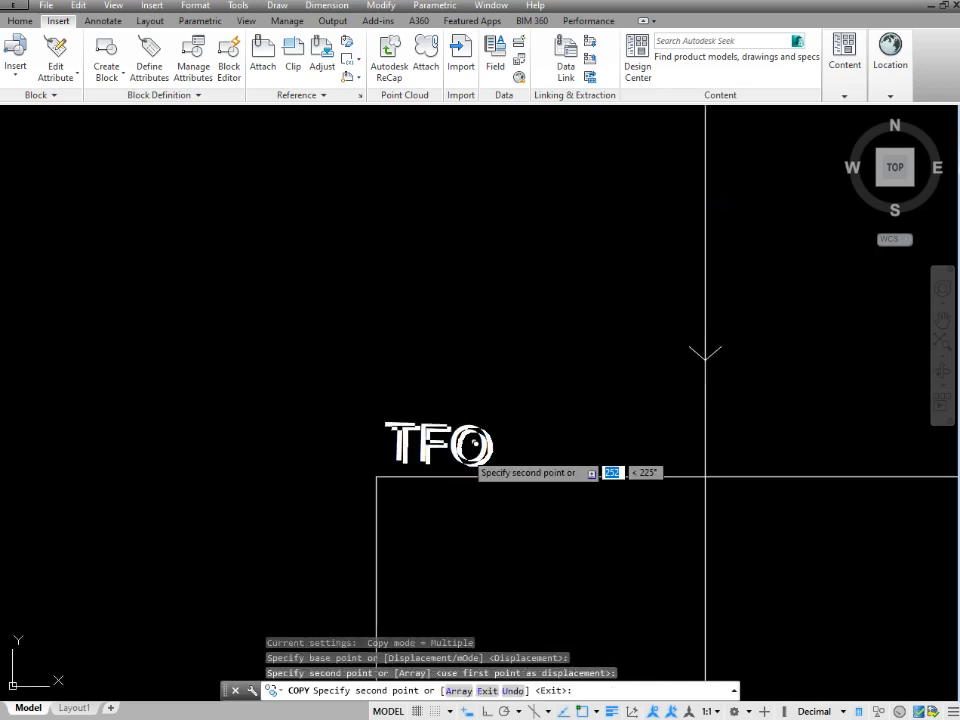
key(Escape)
Change the text of the copied label above the upper panel to "ATS PANEL"
click(458, 444)
double_click(478, 443)
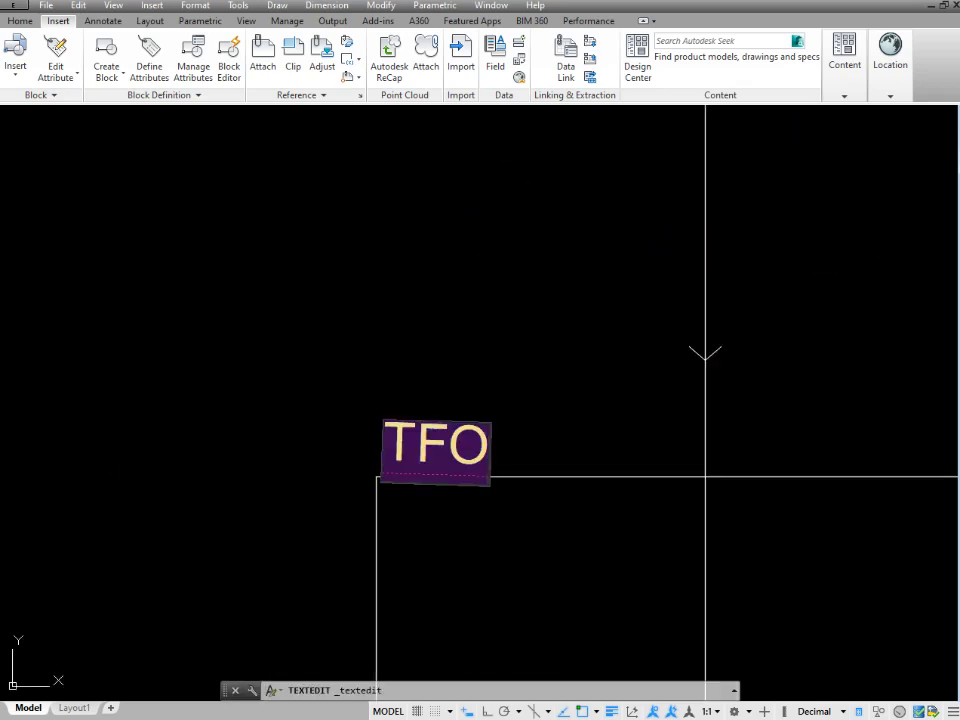
text(ATS PAB)
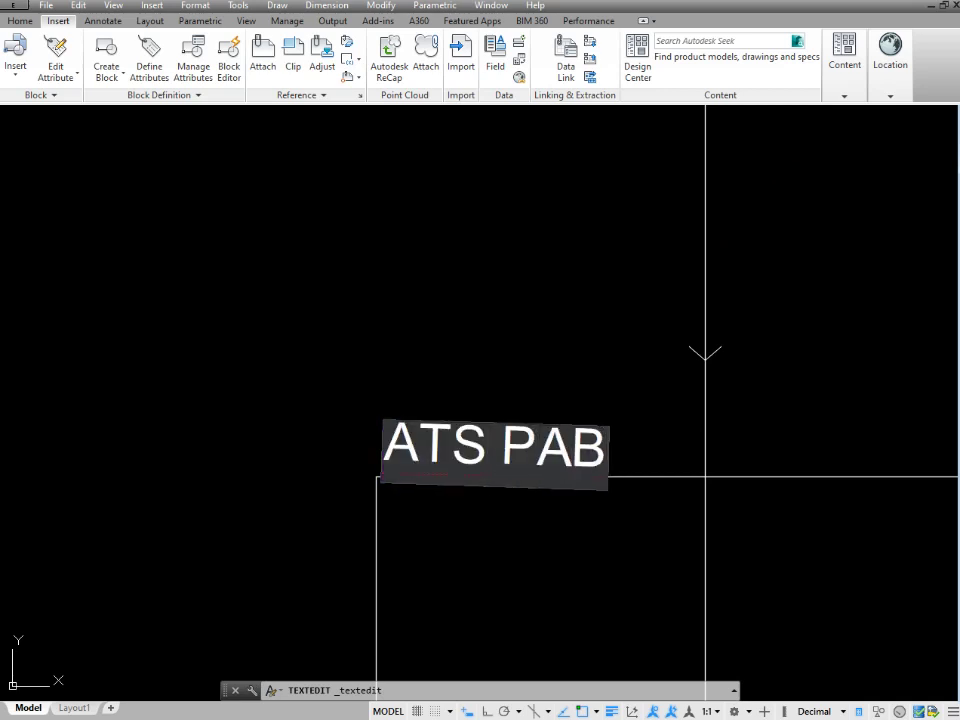
key(BackSpace)
text(NEL)
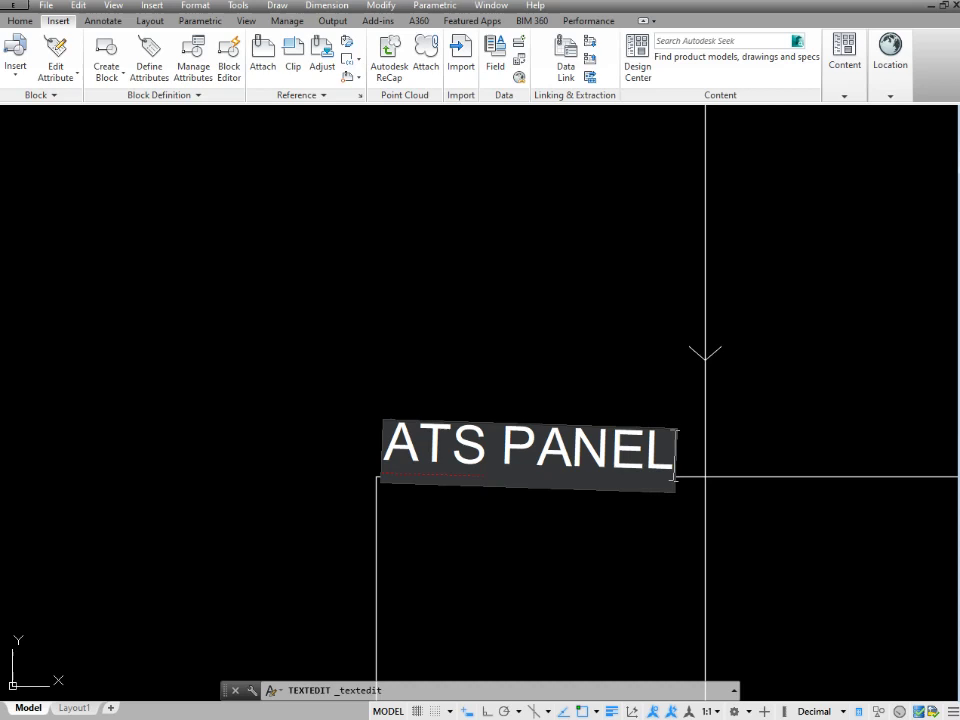
key(Escape)
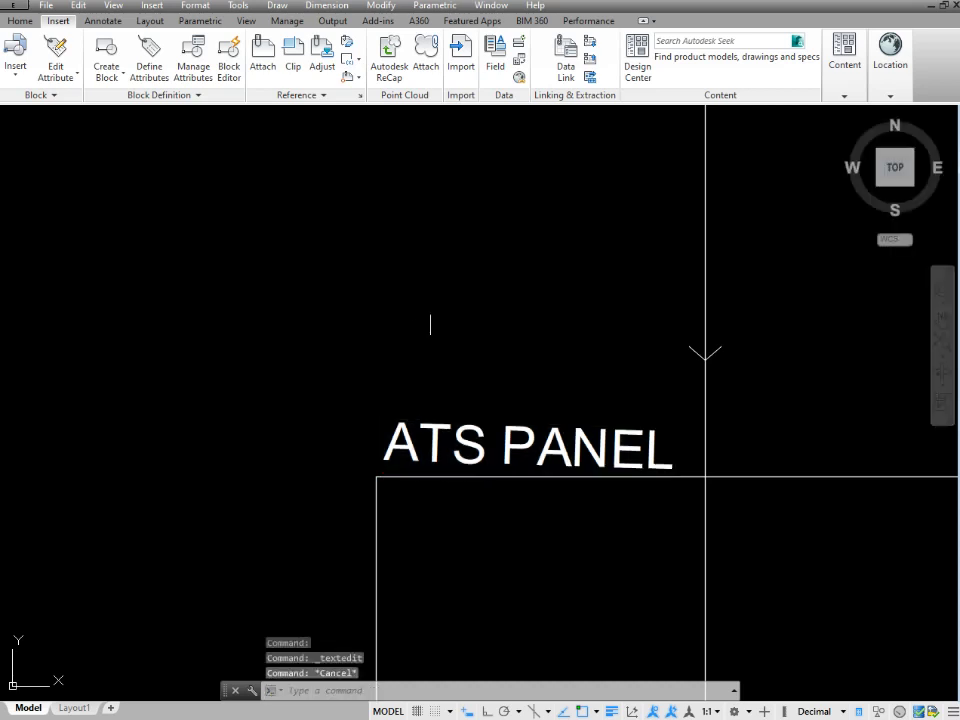
scroll(557, 300, down, 8)
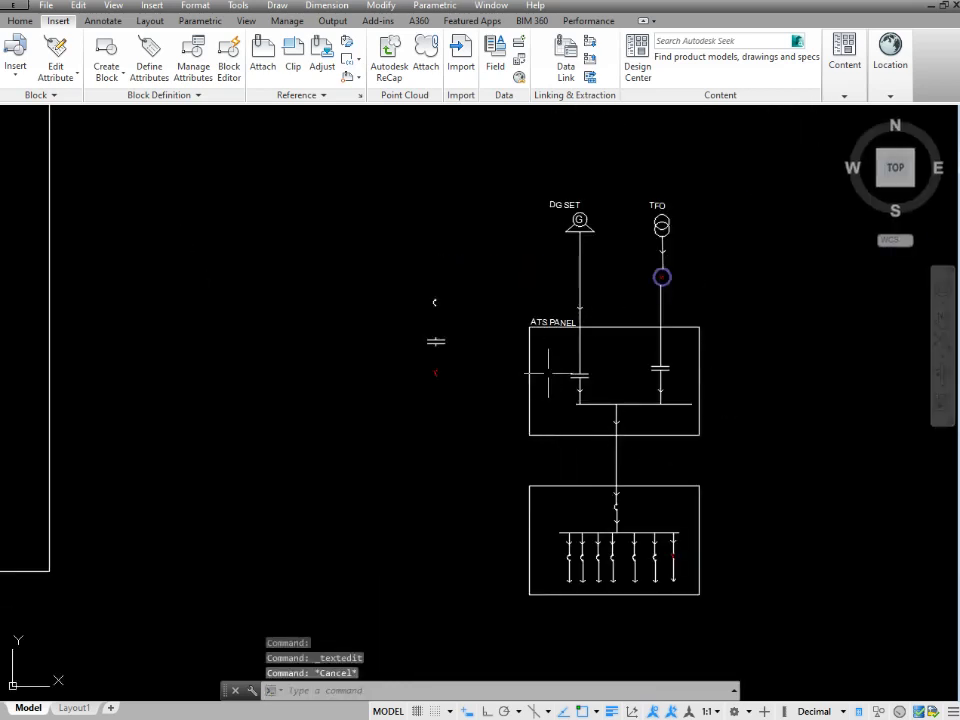
scroll(559, 326, up, 4)
click(505, 330)
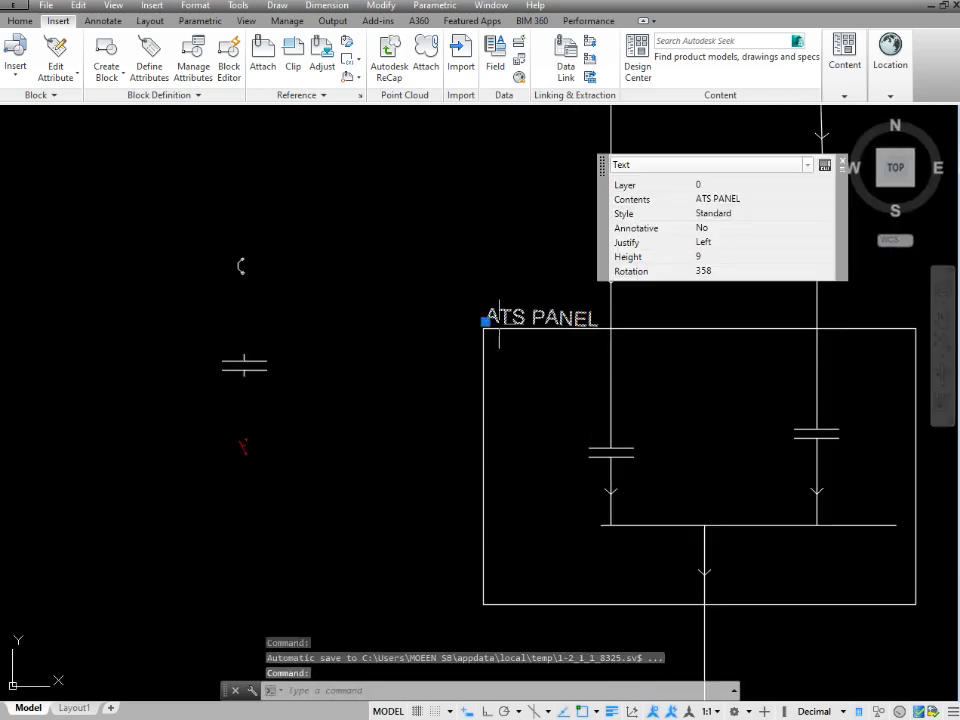
key(Escape)
scroll(500, 344, down, 4)
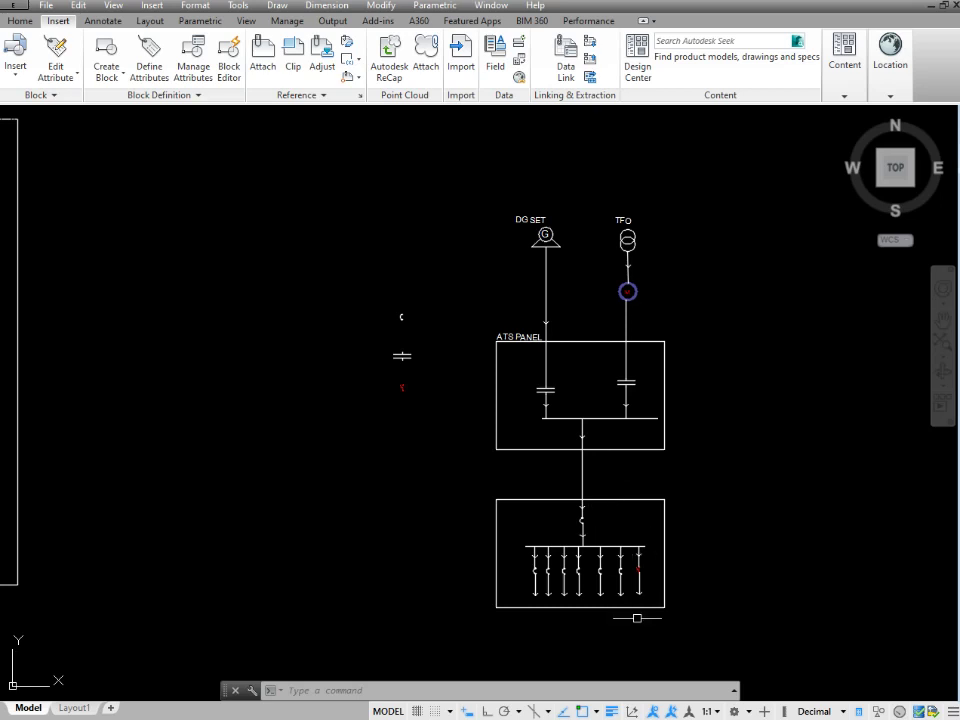
mouse_move(645, 719)
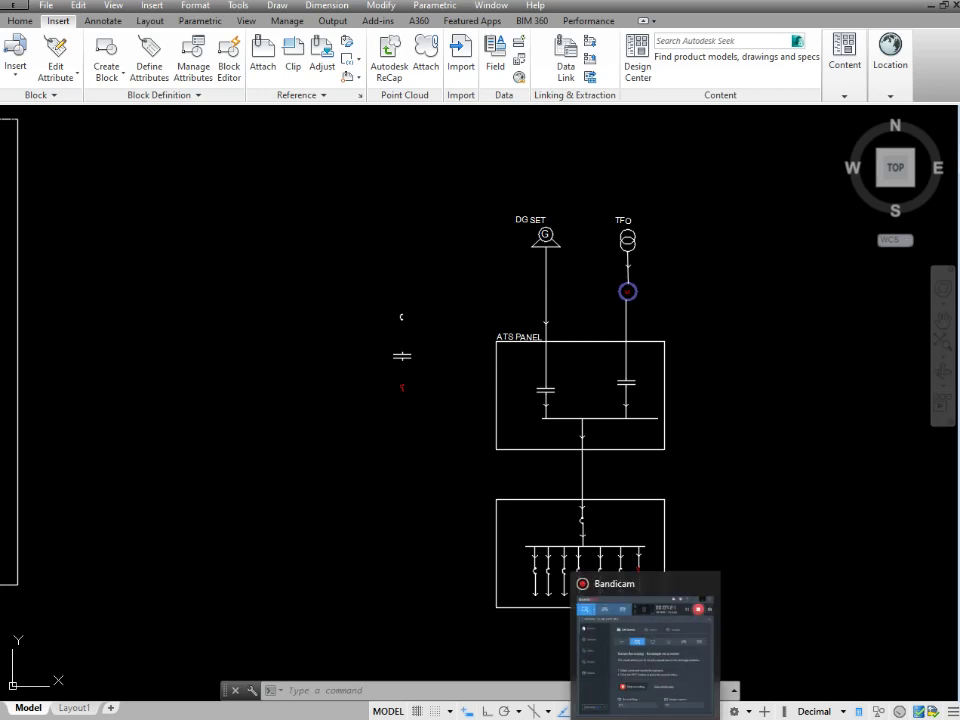